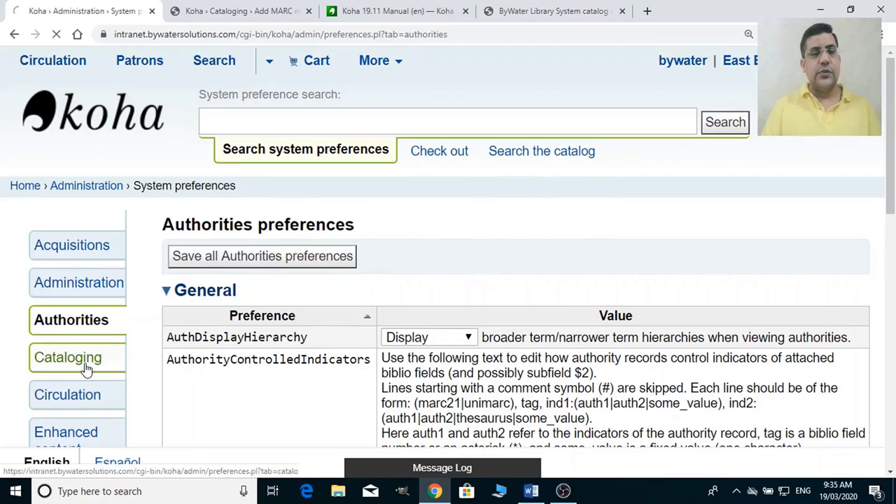
# In the Cataloging system preferences, choose Don't display for AcquisitionDetails, leaving it unsaved.
pyautogui.click(87, 368)
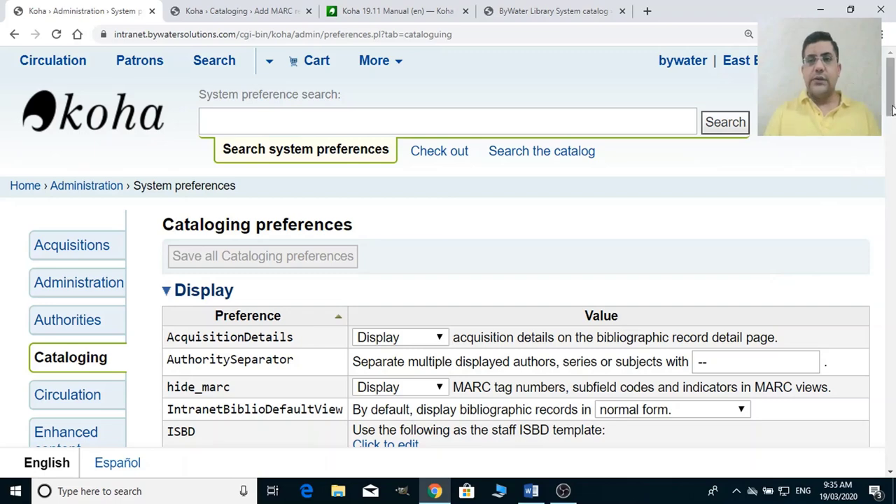
pyautogui.moveTo(891, 108); pyautogui.dragTo(891, 125)
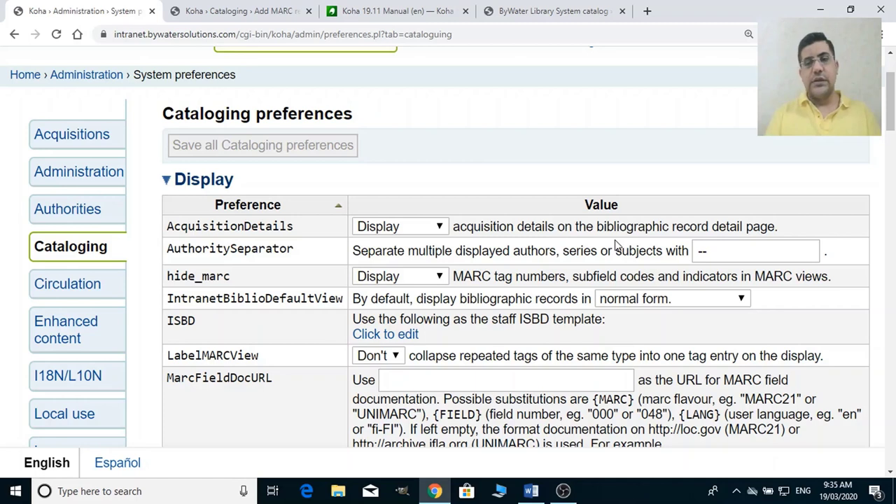
pyautogui.click(420, 226)
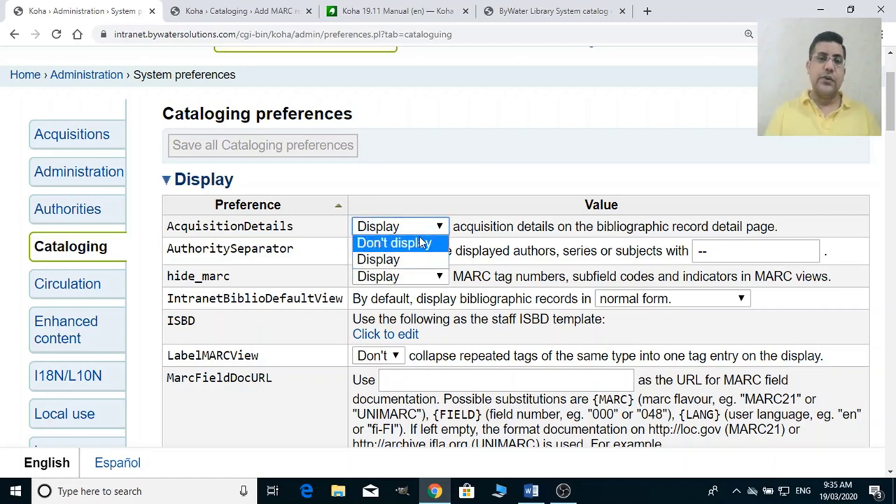
pyautogui.click(422, 243)
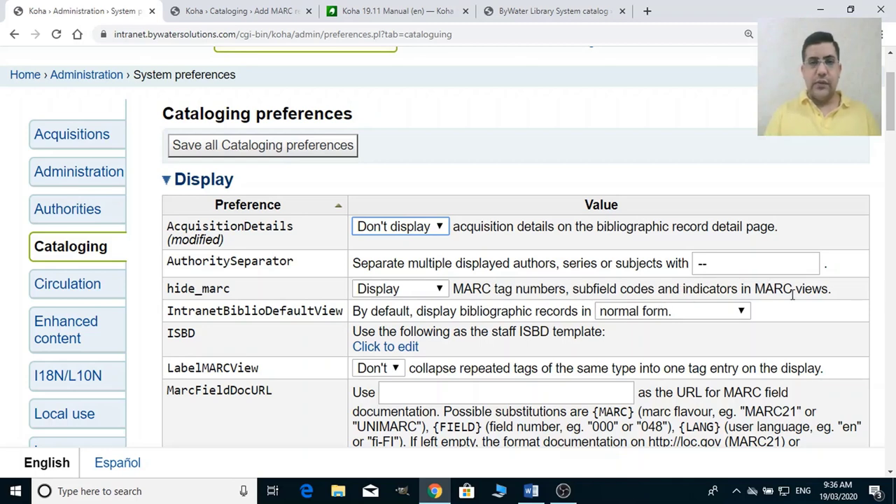
# Run an OPAC advanced search limited to the Book item type.
pyautogui.click(534, 13)
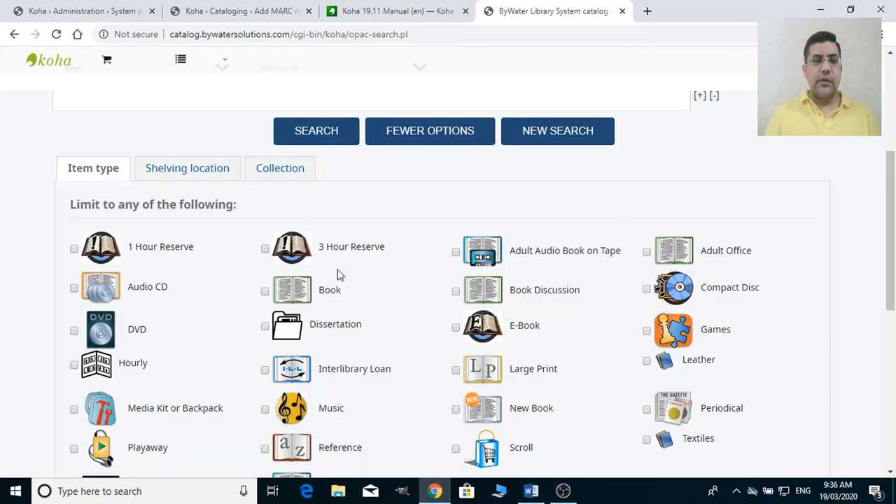
pyautogui.click(334, 293)
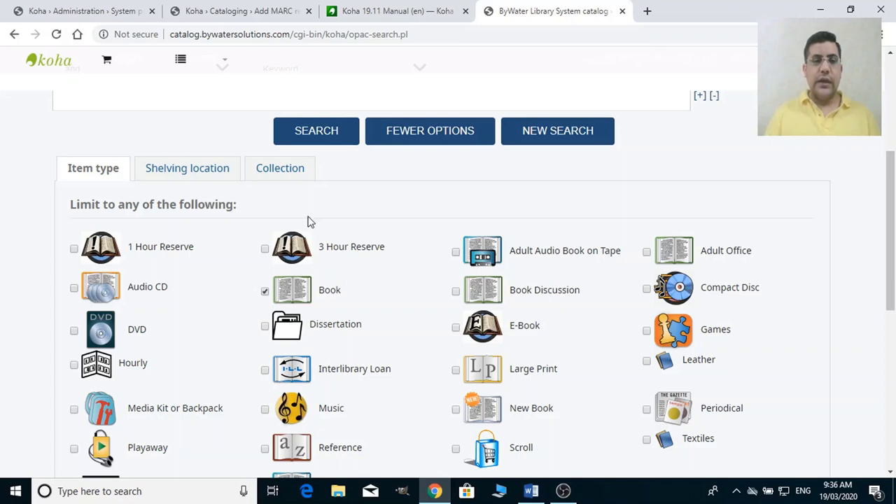
pyautogui.click(310, 128)
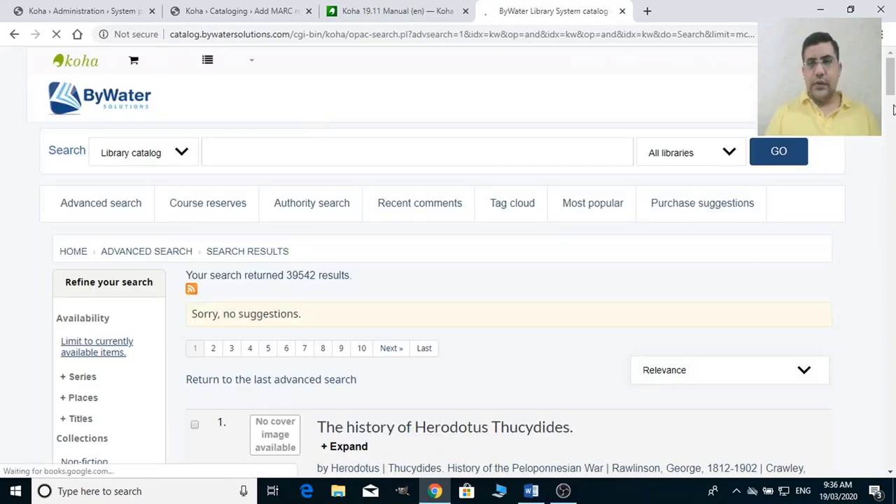
# Open the detail record for 'The day after Roswell' from the search results.
pyautogui.scroll(-7, 894, 109)
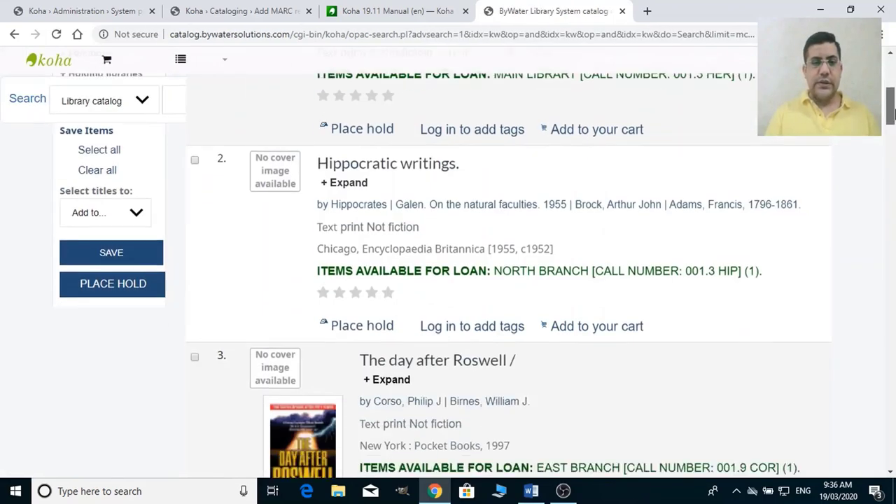
pyautogui.scroll(-2, 893, 114)
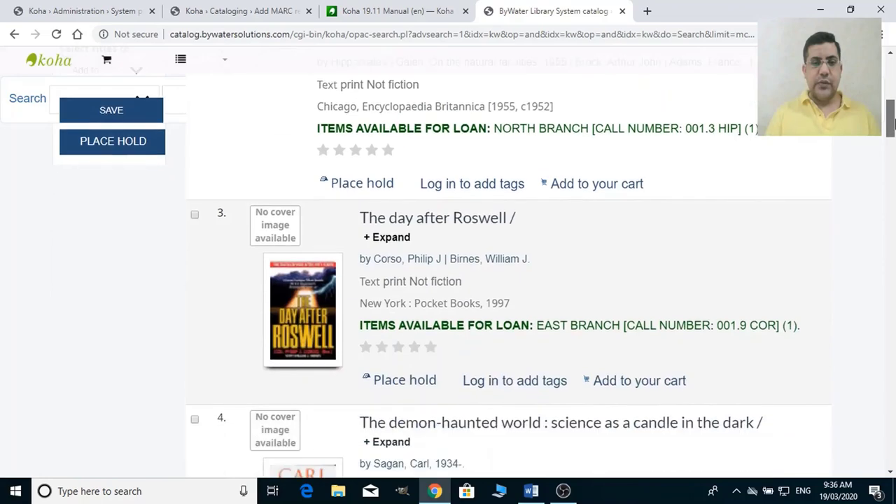
pyautogui.click(509, 219)
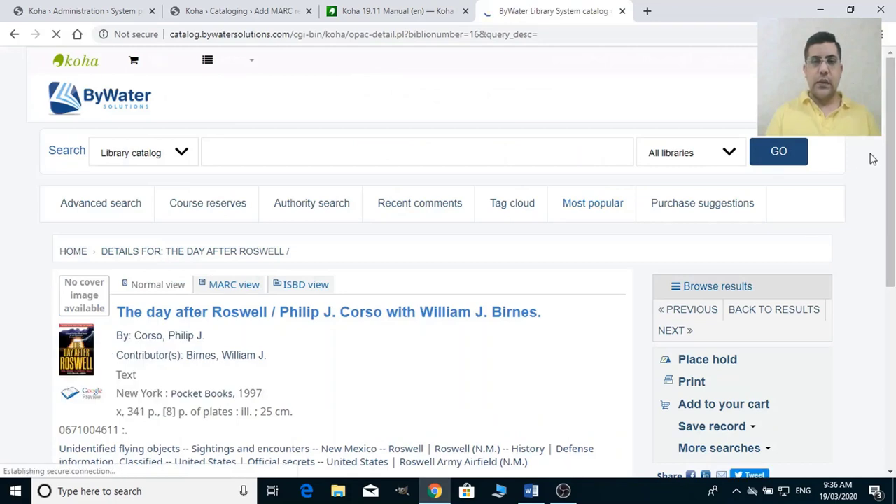
pyautogui.scroll(-1, 894, 166)
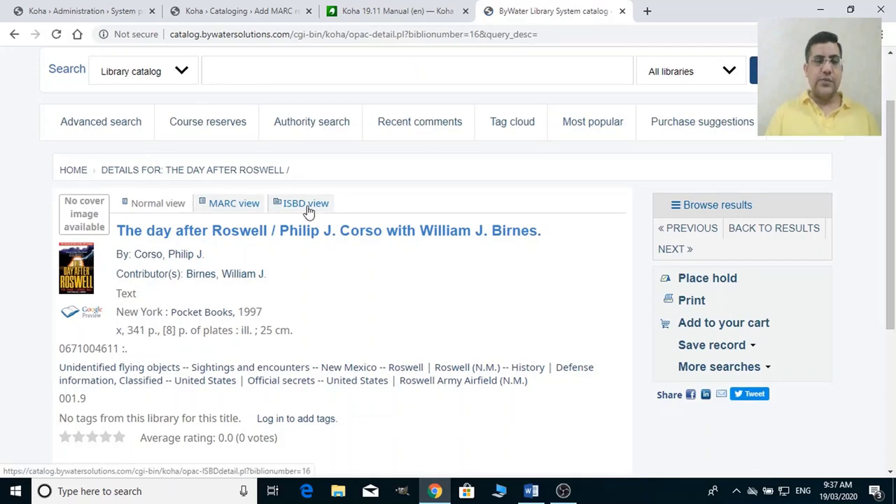
# Switch 'The day after Roswell' record to its MARC view and scroll through the fields.
pyautogui.click(230, 204)
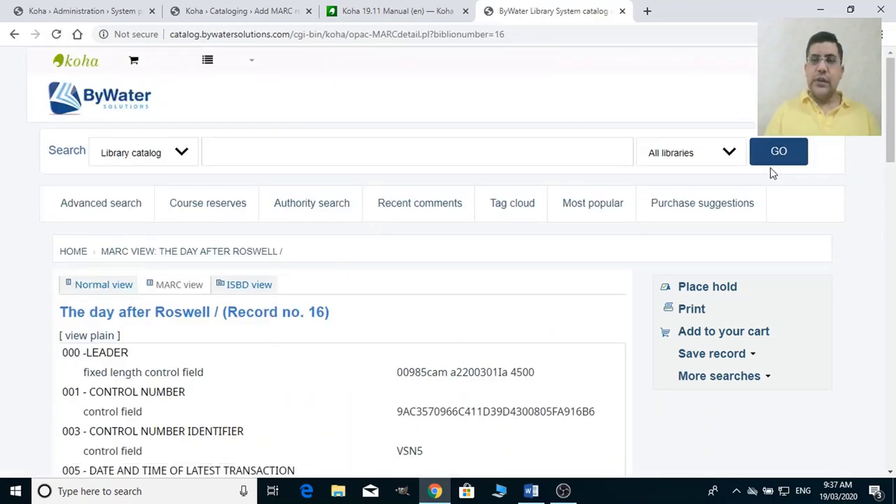
pyautogui.moveTo(892, 113); pyautogui.dragTo(895, 161)
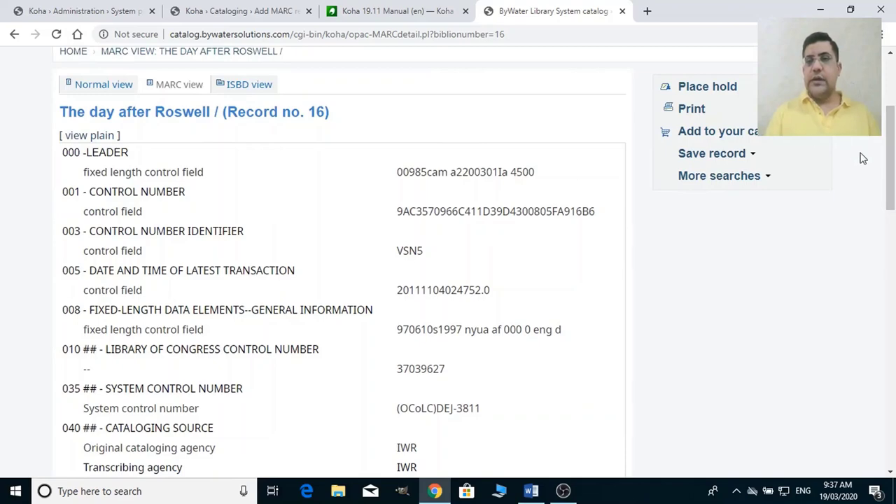
pyautogui.moveTo(893, 161); pyautogui.dragTo(892, 112)
# Set hide_marc to Don't display and save all Cataloging preferences with AcquisitionDetails.
pyautogui.click(238, 10)
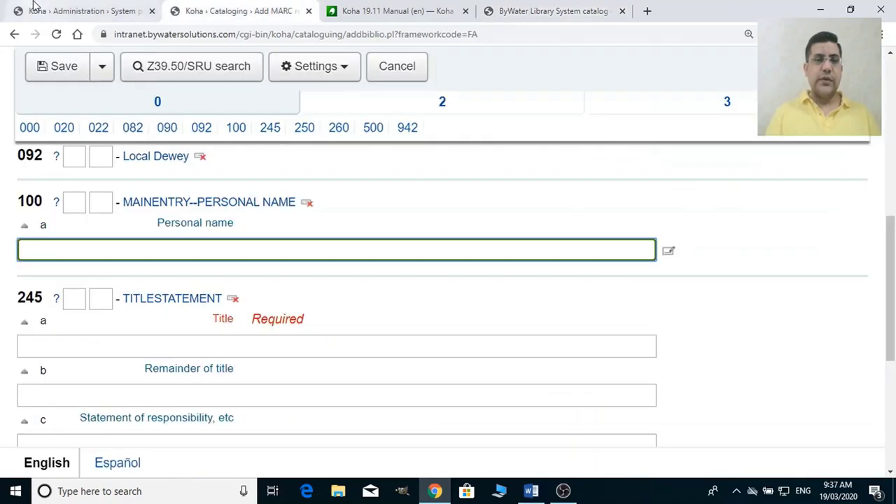
pyautogui.click(57, 7)
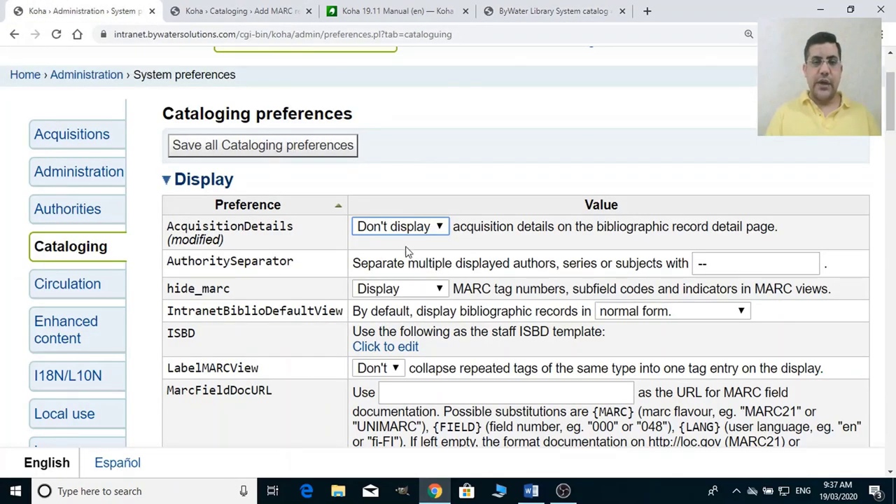
pyautogui.click(404, 293)
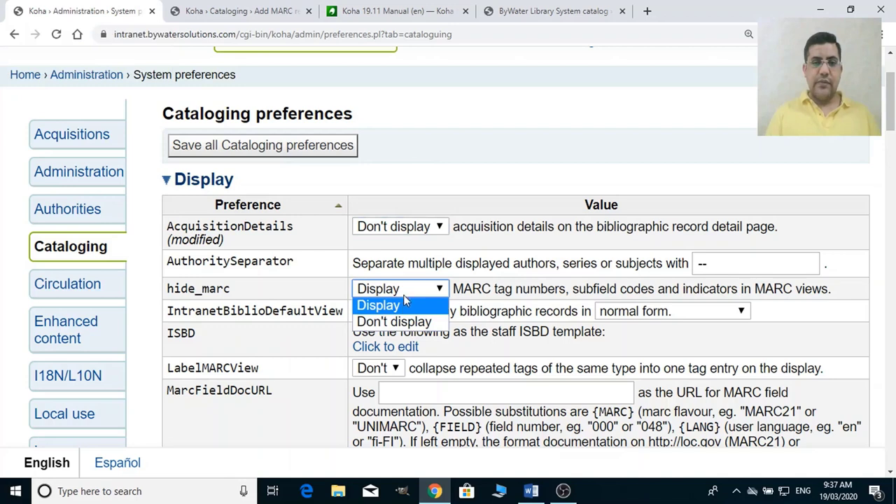
pyautogui.click(400, 293)
pyautogui.click(399, 292)
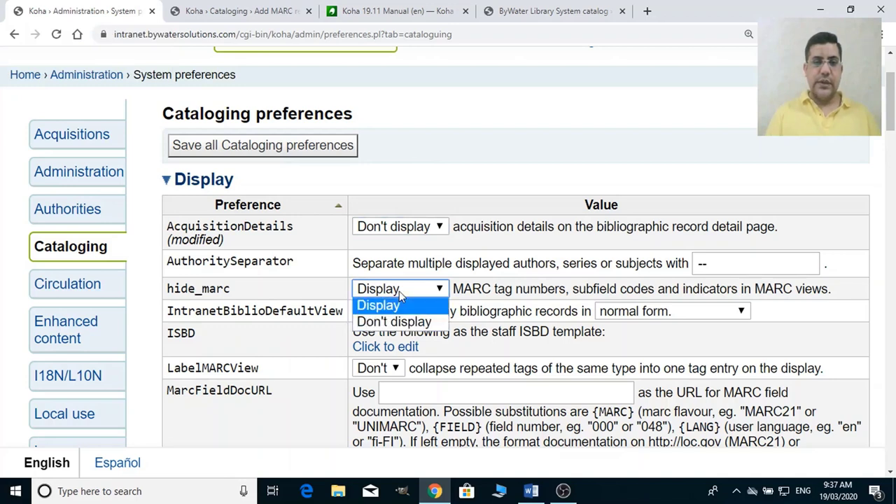
pyautogui.click(403, 324)
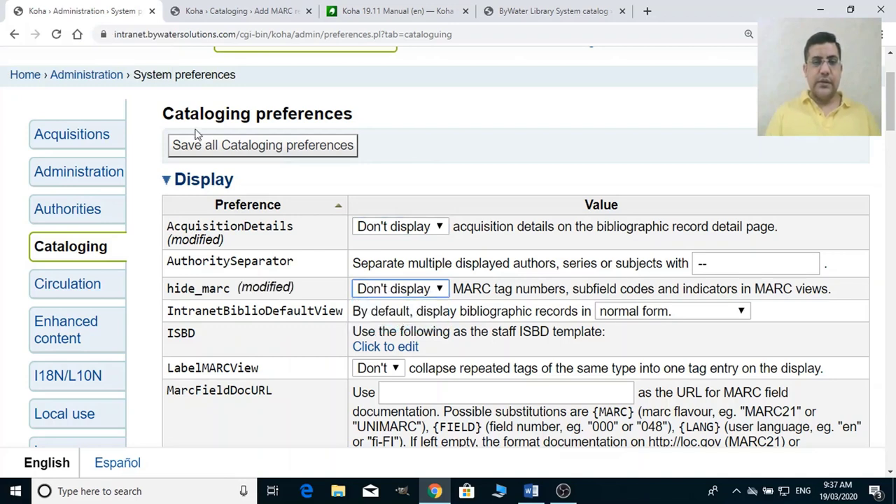
pyautogui.click(300, 151)
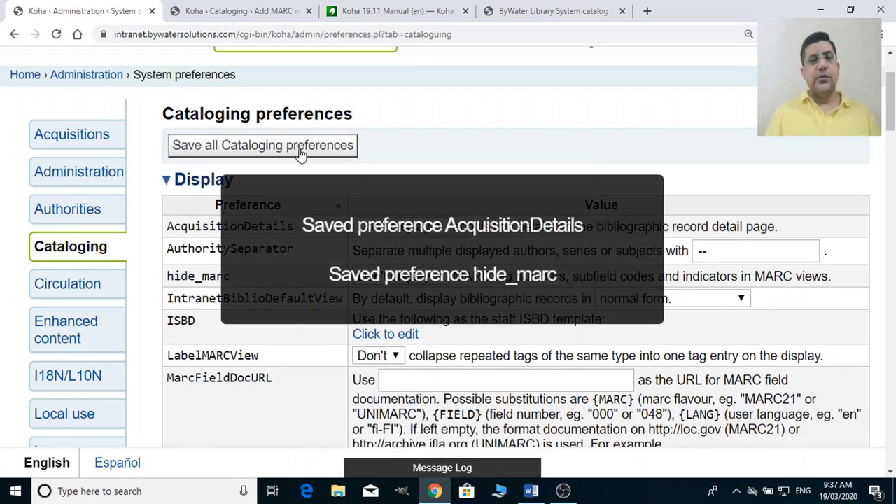
pyautogui.click(238, 11)
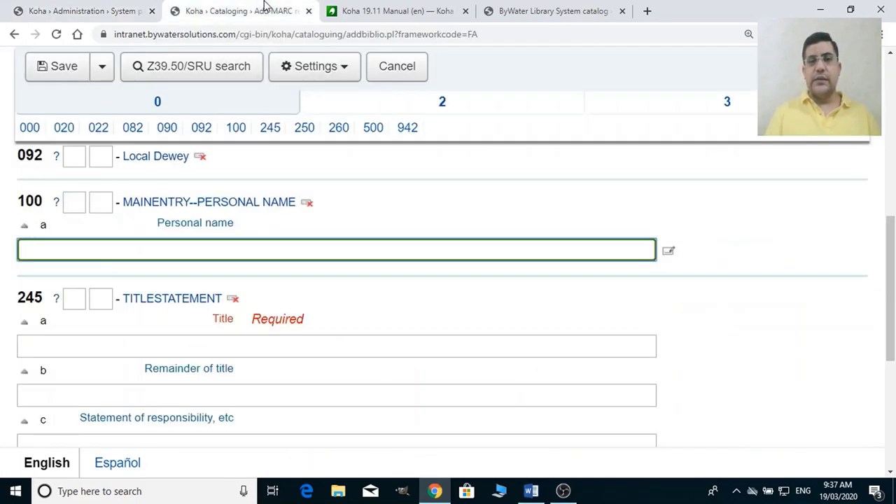
# Reload the OPAC MARC view page for 'The day after Roswell' (Record no. 16).
pyautogui.click(429, 9)
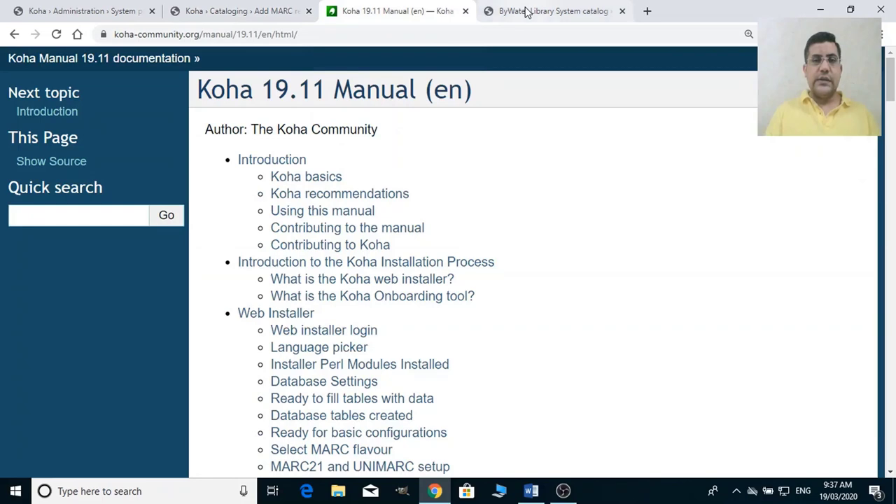
pyautogui.click(527, 11)
pyautogui.click(376, 36)
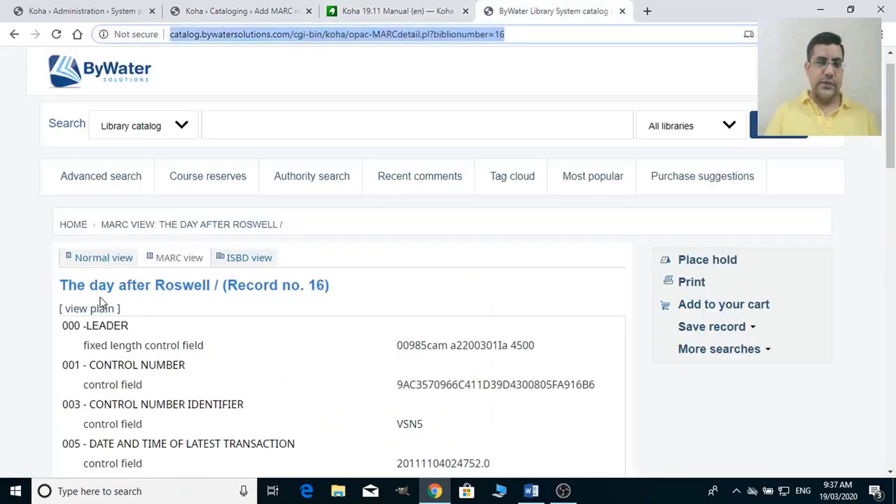
pyautogui.press('Return')
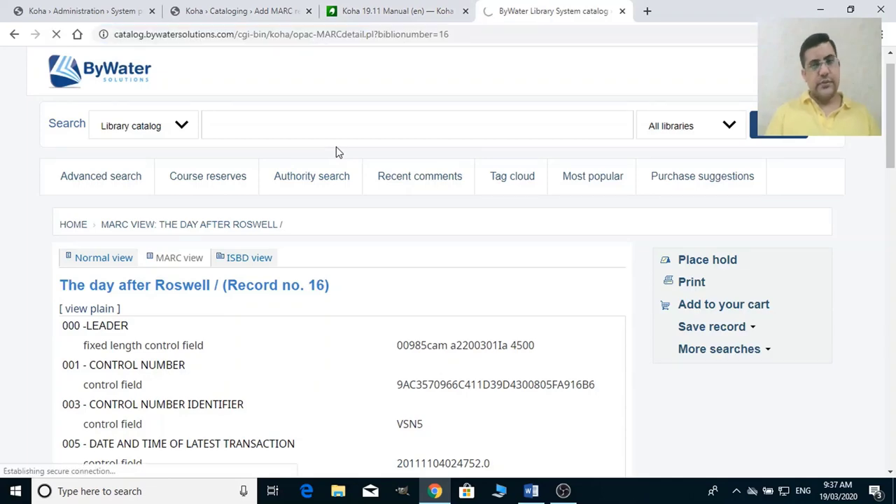
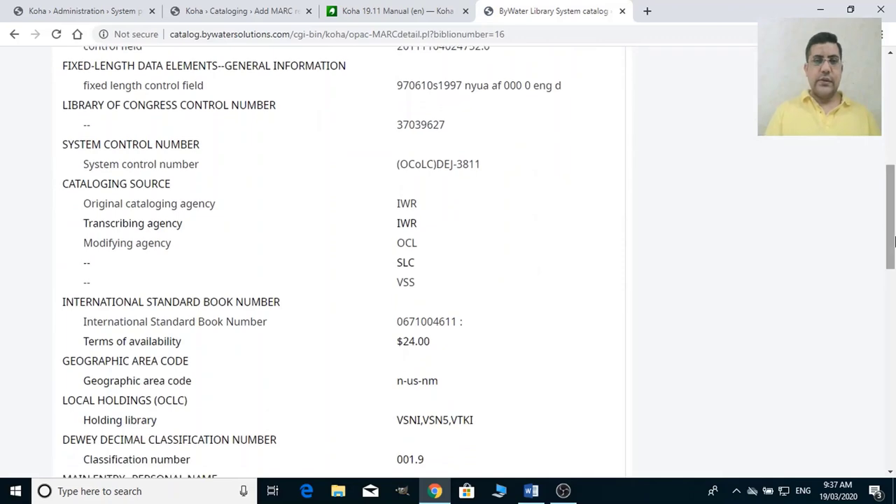
# Leave the OPAC MARC view and return to the staff Cataloging preferences page.
pyautogui.click(89, 9)
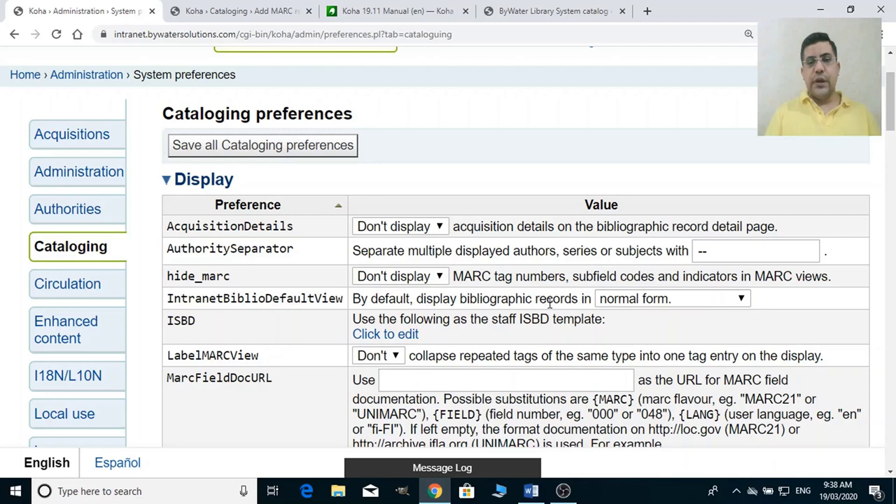
# Try ISBD form for IntranetBiblioDefaultView, restore normal form, then view the Add MARC record form.
pyautogui.click(628, 301)
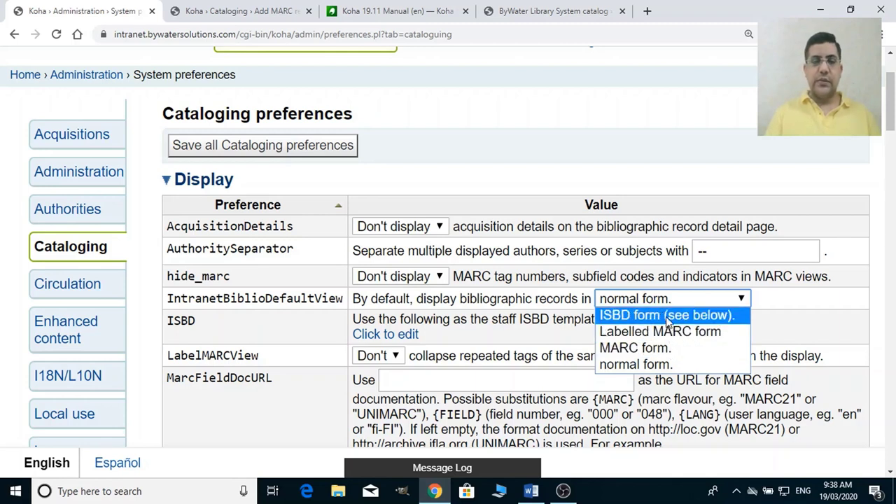
pyautogui.click(667, 316)
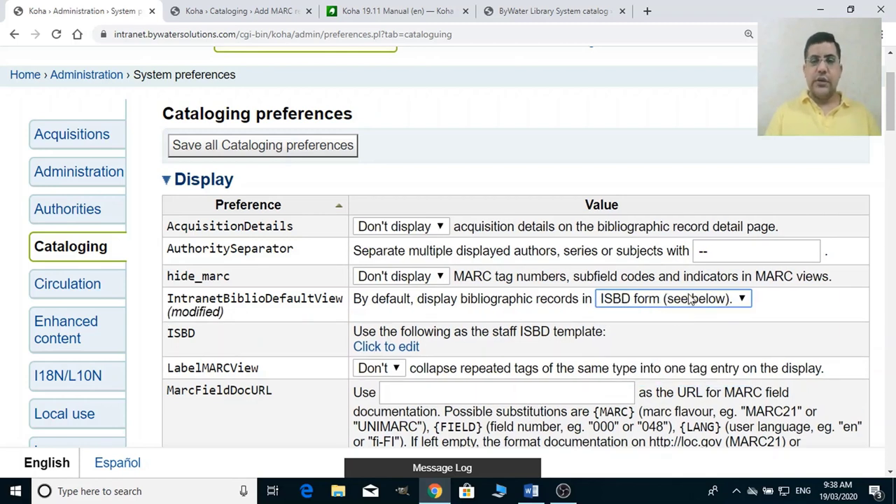
pyautogui.click(686, 299)
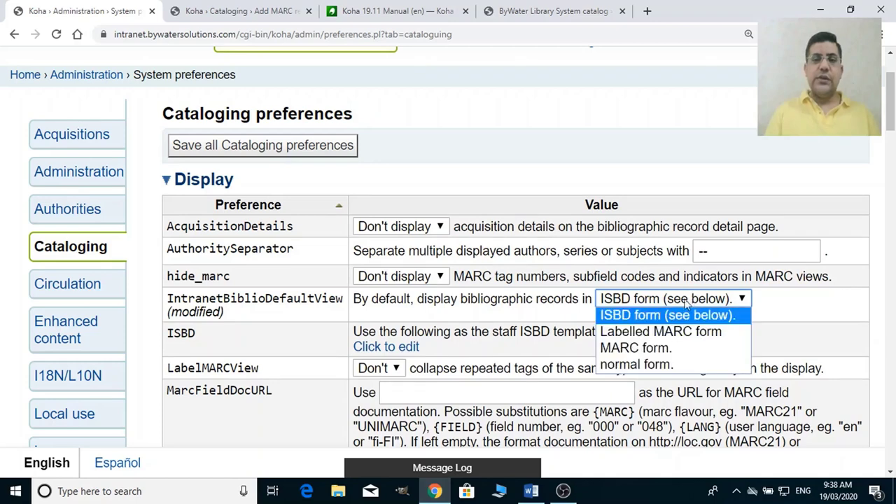
pyautogui.click(655, 364)
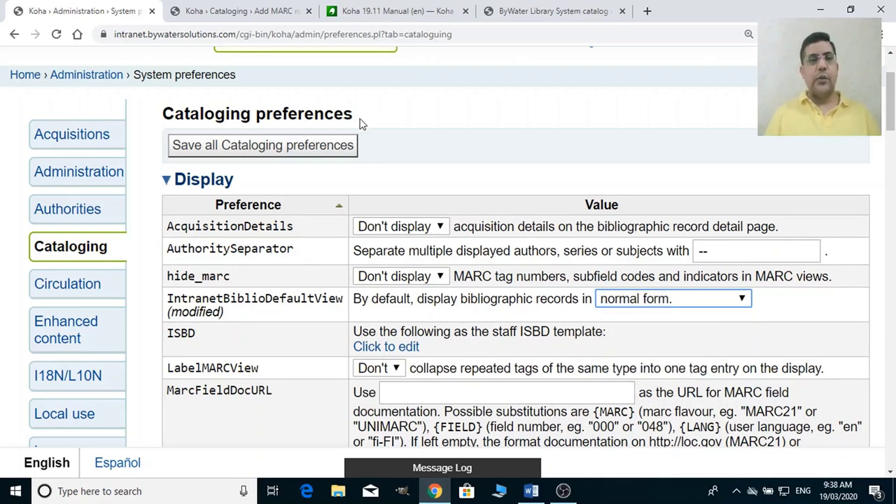
pyautogui.click(228, 9)
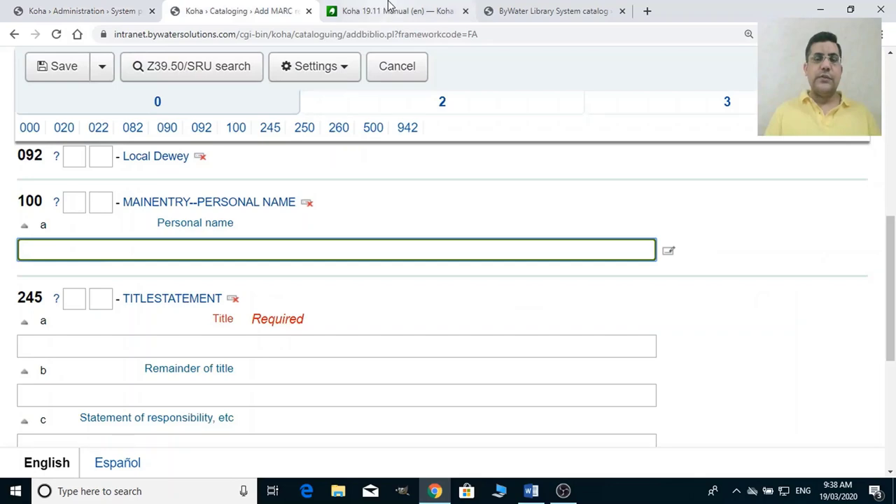
# Display 'The day after Roswell' in the OPAC's ISBD view, then return to Cataloging preferences.
pyautogui.click(504, 9)
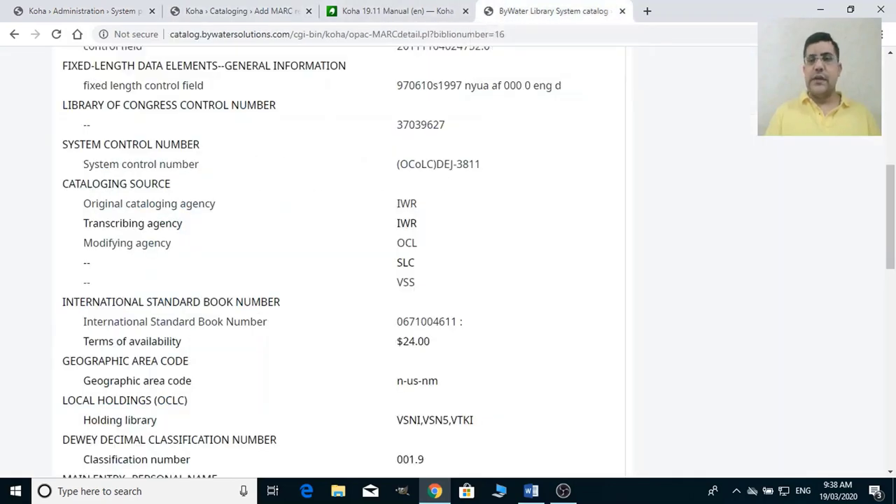
pyautogui.scroll(5, 893, 98)
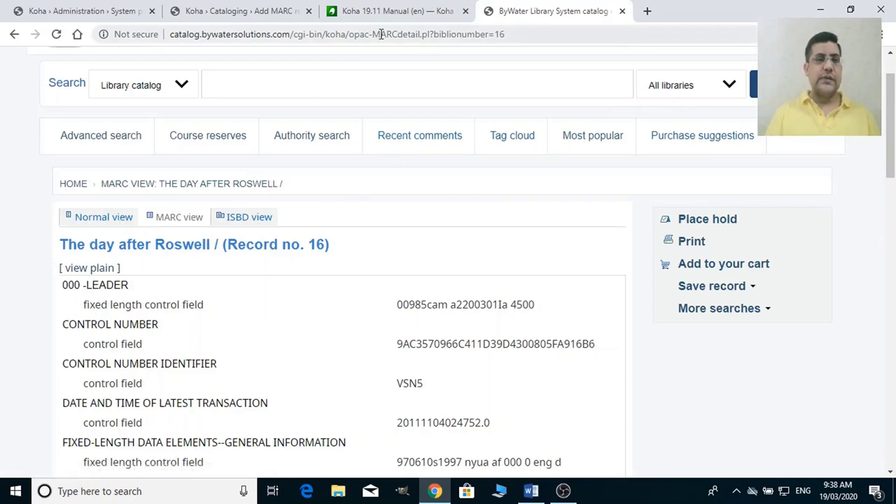
pyautogui.click(250, 219)
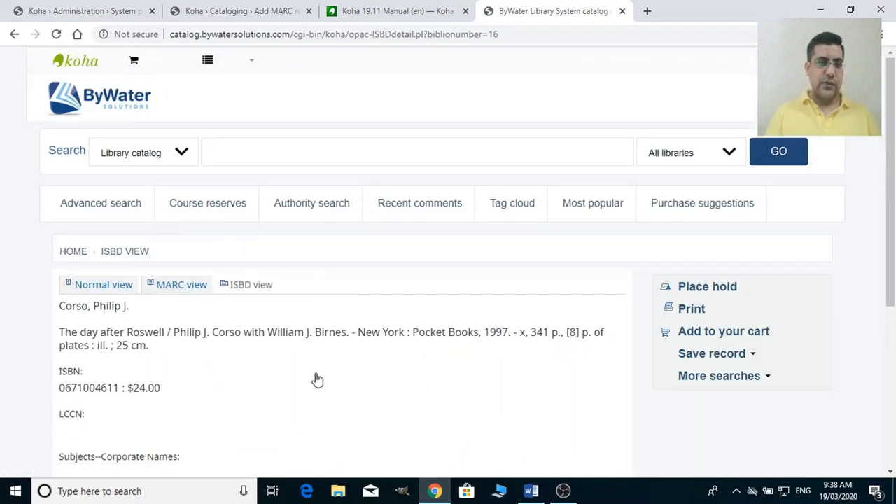
pyautogui.click(110, 7)
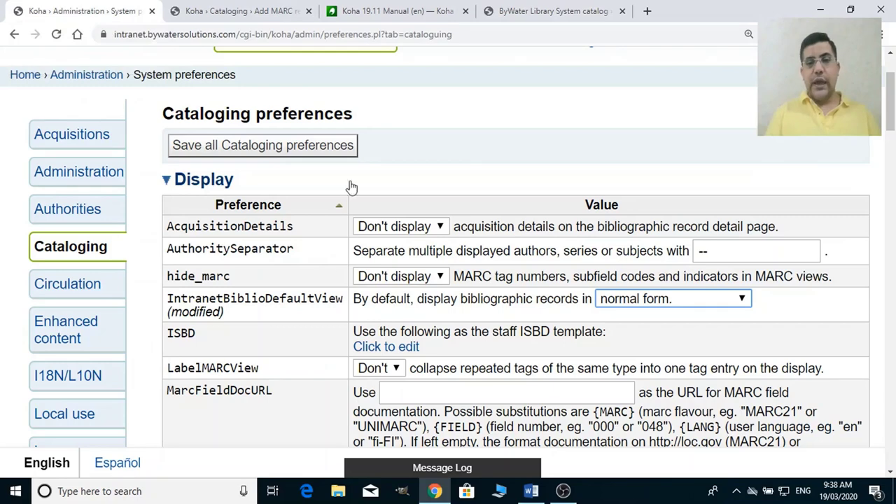
# Open the staff ISBD template in its editor and move down to the Interface section.
pyautogui.click(389, 348)
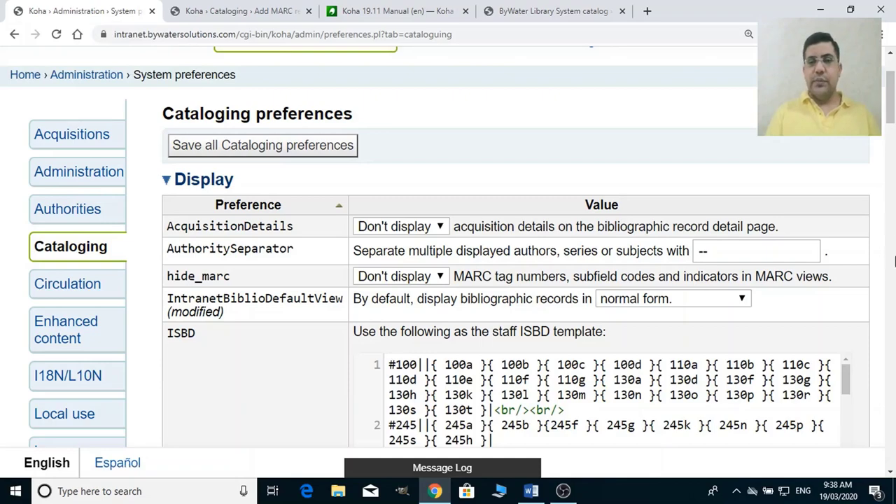
pyautogui.moveTo(890, 95); pyautogui.dragTo(894, 115)
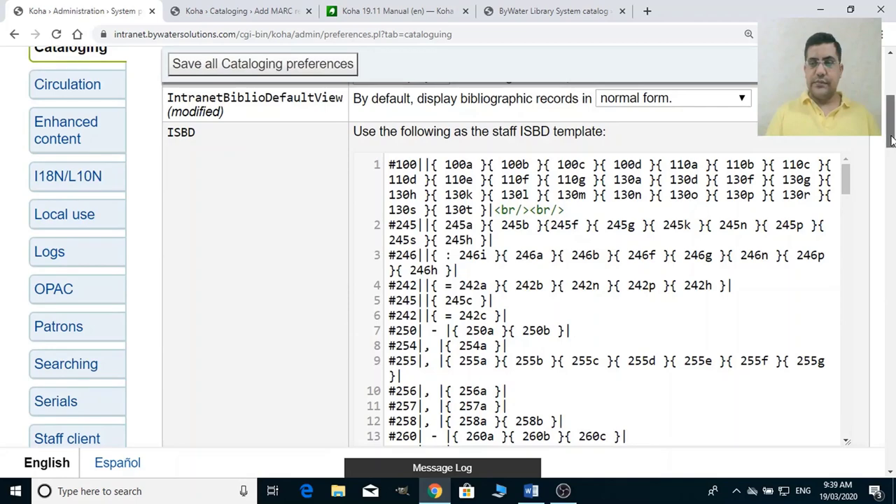
pyautogui.moveTo(891, 133); pyautogui.dragTo(893, 179)
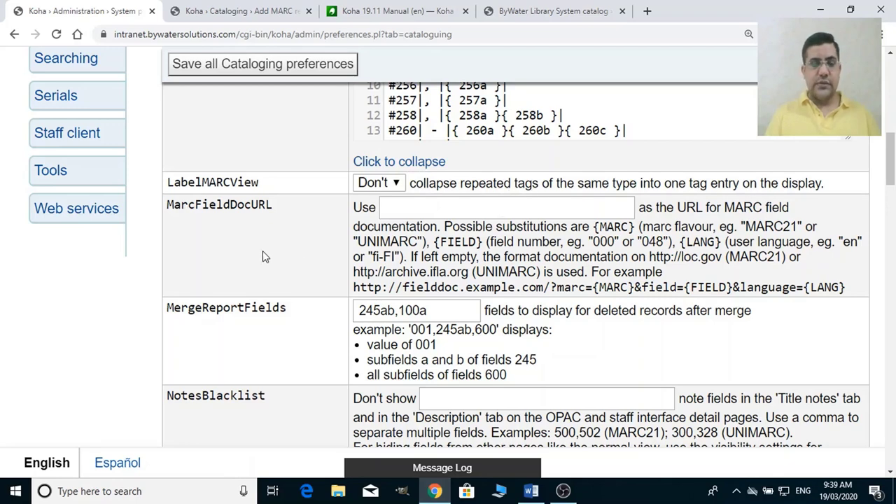
pyautogui.moveTo(893, 168); pyautogui.dragTo(894, 297)
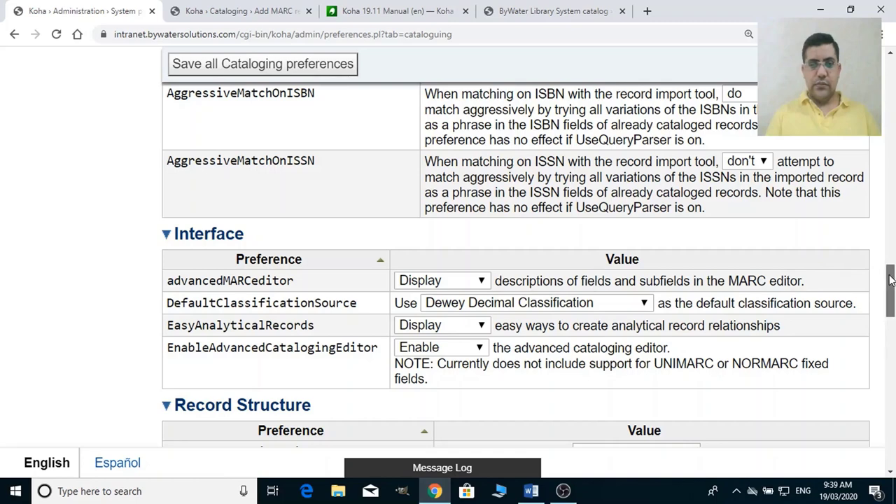
# Change DefaultClassificationSource from Dewey Decimal to Library of Congress Classification.
pyautogui.moveTo(890, 280); pyautogui.dragTo(891, 284)
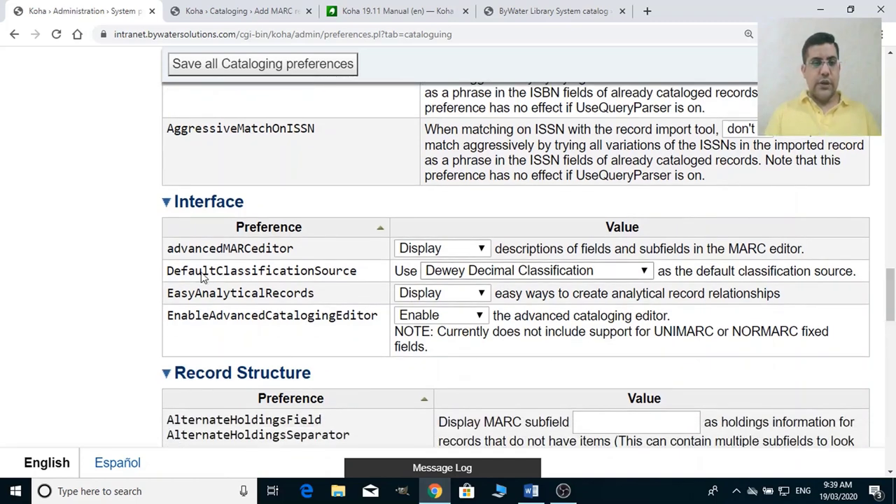
pyautogui.click(476, 278)
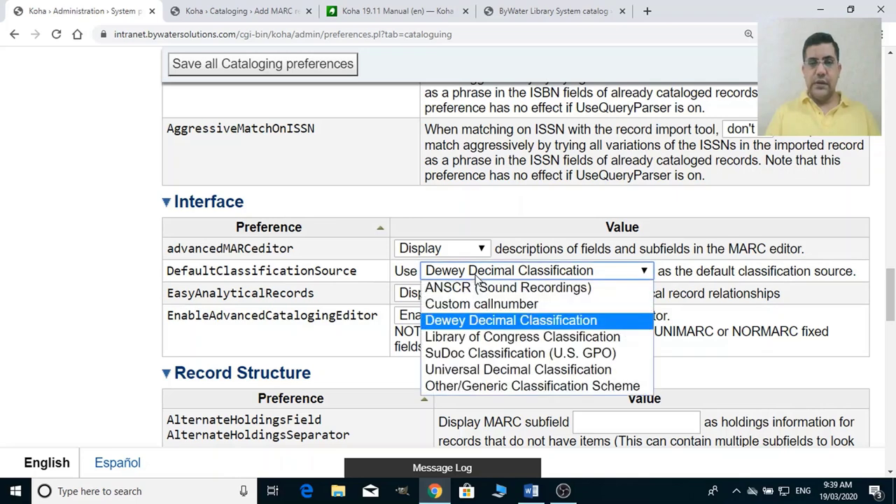
pyautogui.click(513, 338)
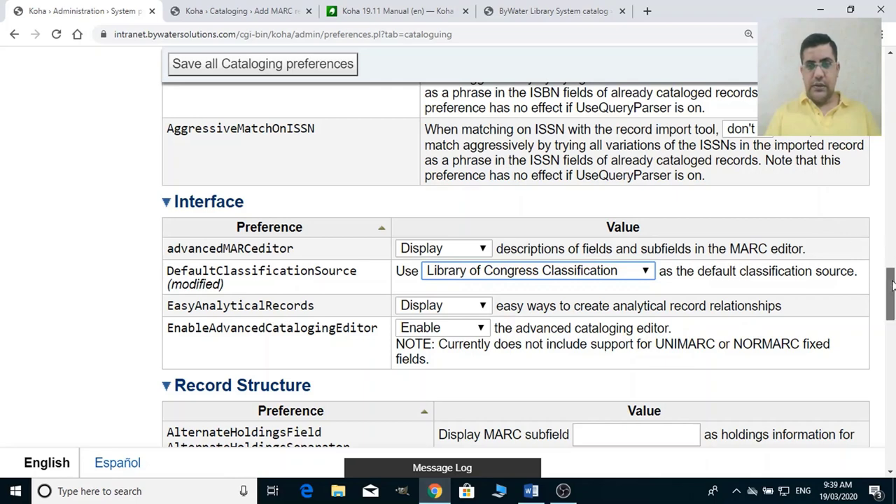
pyautogui.moveTo(891, 283); pyautogui.dragTo(891, 322)
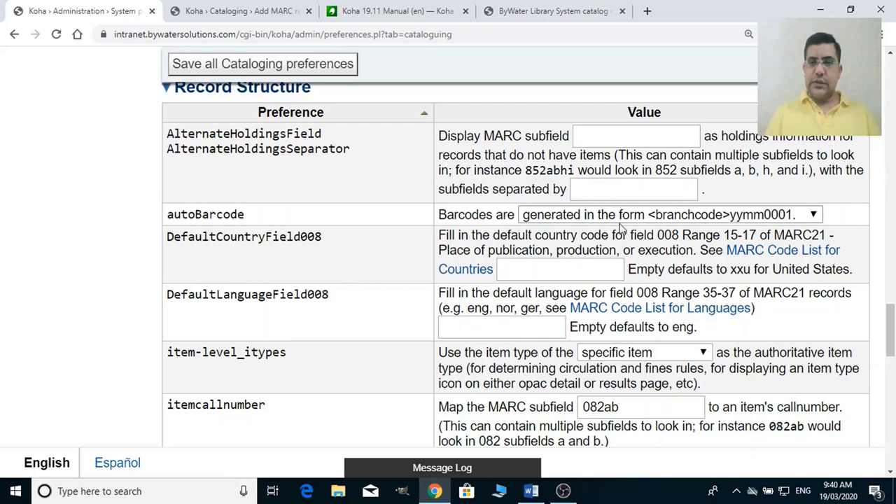
# Change autoBarcode from <branchcode>yymm0001 to 'not generated automatically'.
pyautogui.click(658, 217)
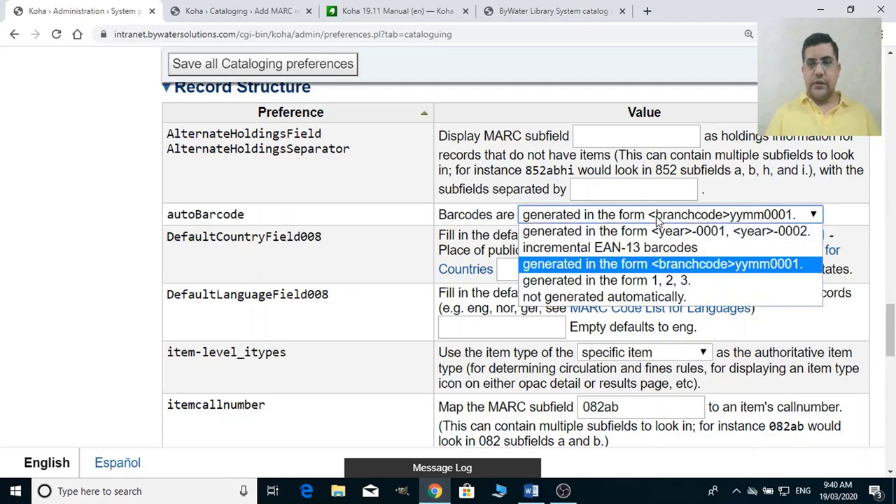
pyautogui.click(645, 298)
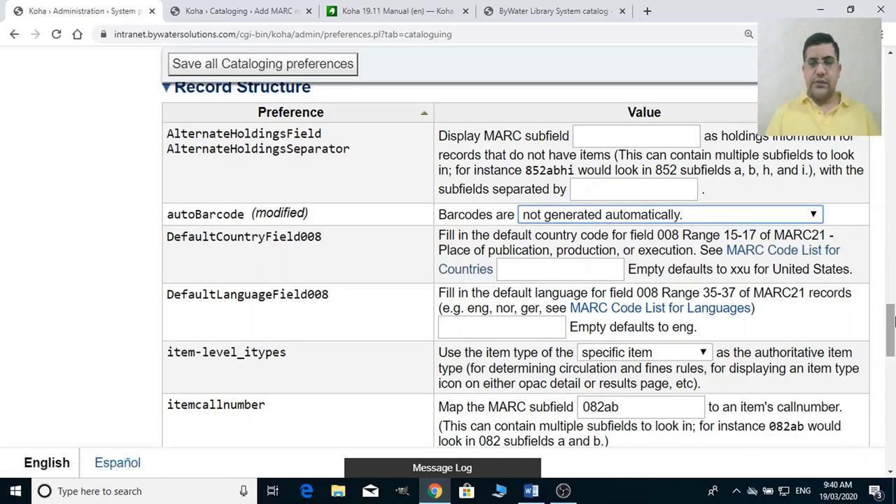
pyautogui.moveTo(891, 320); pyautogui.dragTo(894, 337)
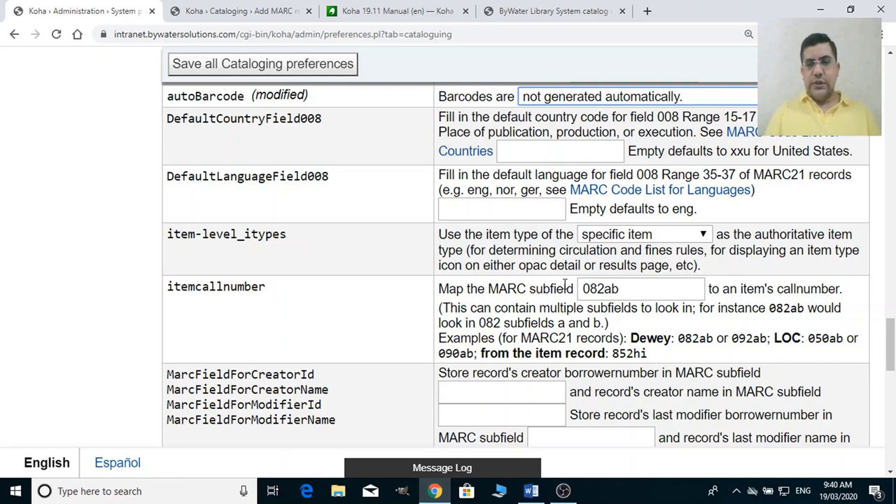
# Change the itemcallnumber subfield mapping from 082ab to 050ab.
pyautogui.click(596, 289)
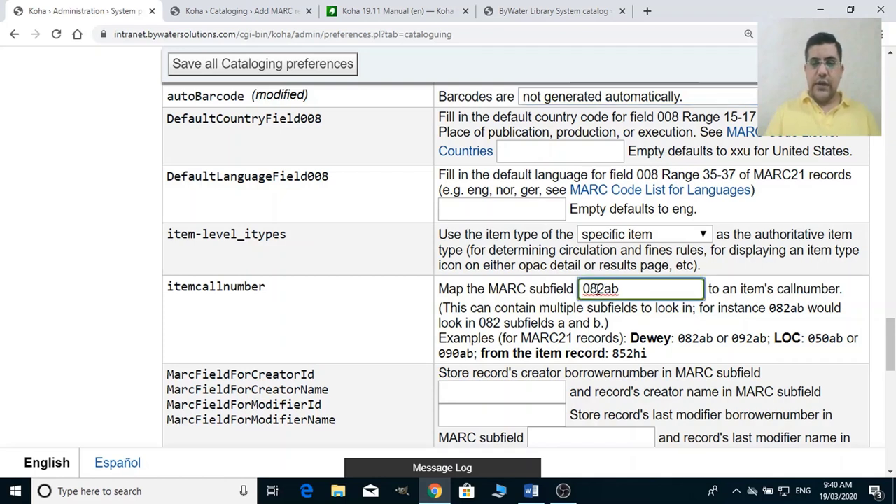
pyautogui.press('BackSpace')
pyautogui.press('BackSpace')
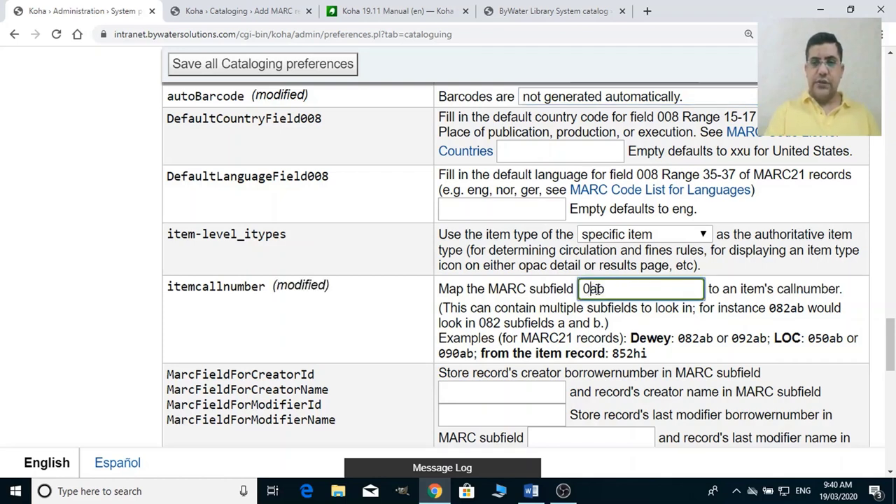
pyautogui.write('5')
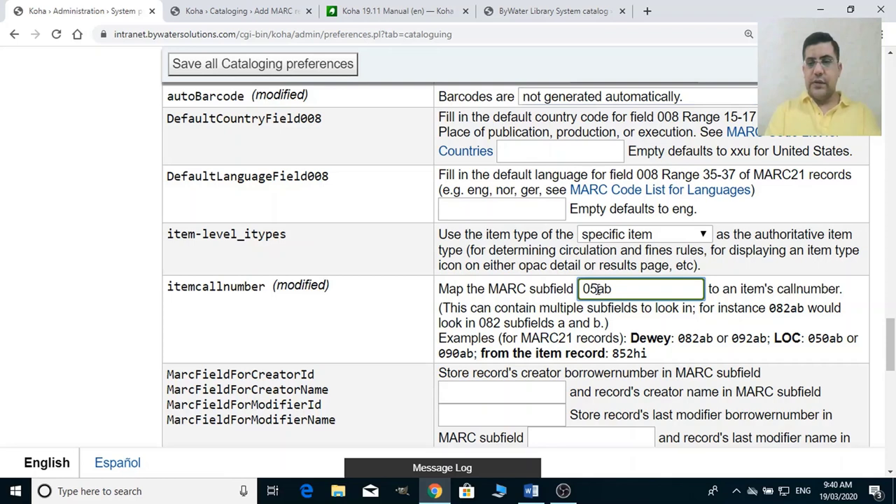
pyautogui.write('0')
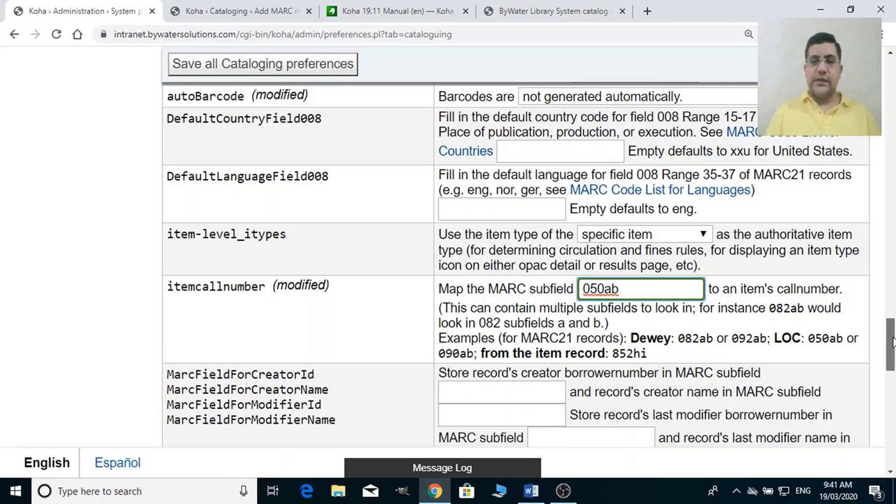
pyautogui.scroll(-1, 888, 354)
pyautogui.moveTo(893, 350); pyautogui.dragTo(893, 376)
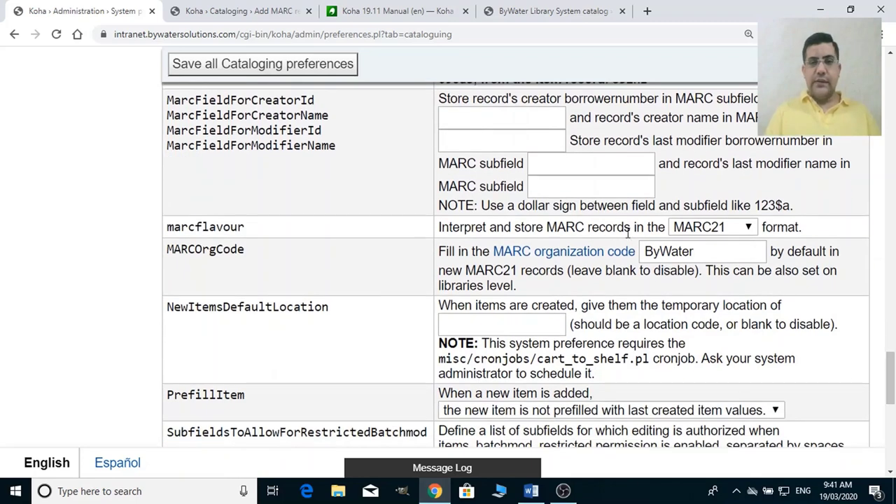
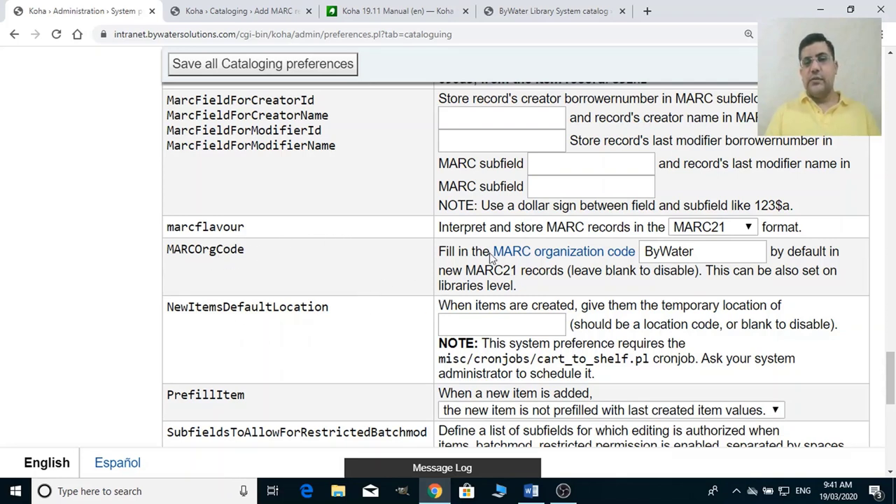
# Replace the MARCOrgCode value ByWater with ost.
pyautogui.click(697, 255)
pyautogui.press('BackSpace')
pyautogui.press('BackSpace')
pyautogui.press('BackSpace')
pyautogui.press('BackSpace')
pyautogui.press('BackSpace')
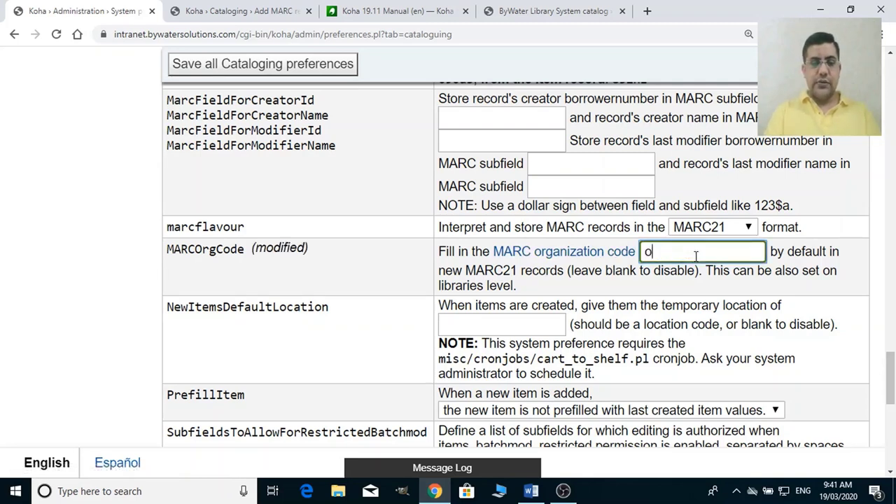
pyautogui.write('ost')
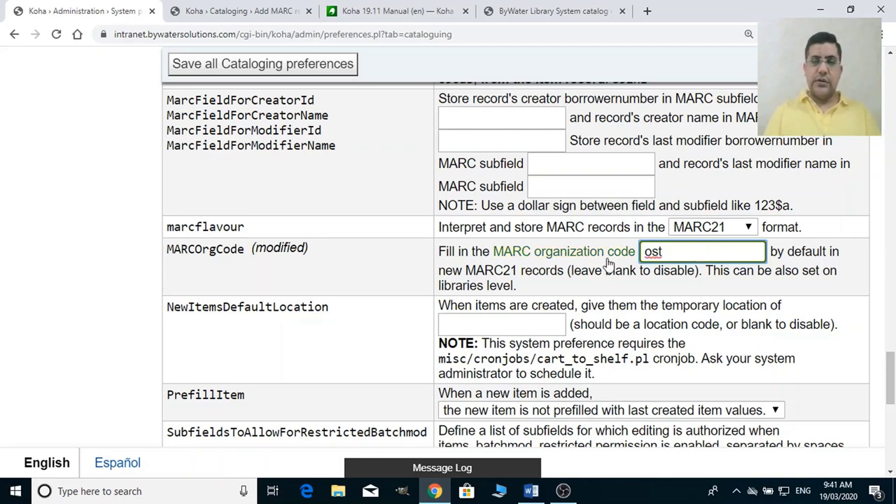
# Stay on the page, save all Cataloging preferences, and bring up the MARC organization code link's menu.
pyautogui.click(607, 261)
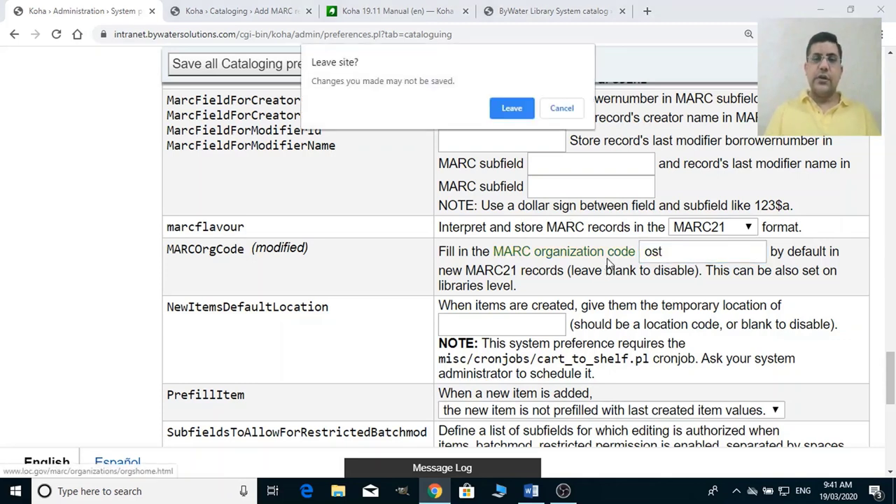
pyautogui.click(561, 109)
pyautogui.click(303, 64)
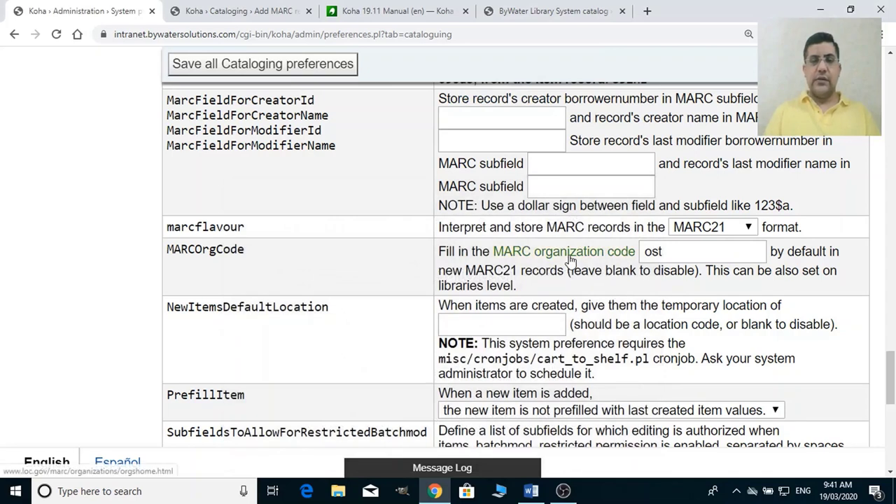
pyautogui.rightClick(571, 260)
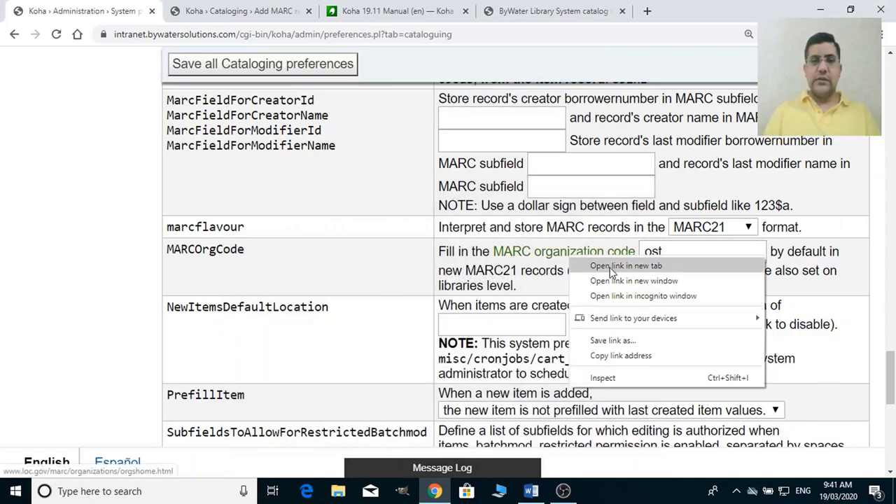
# Open the MARC Code List for Organizations in a new tab and go to the codes database search.
pyautogui.click(612, 266)
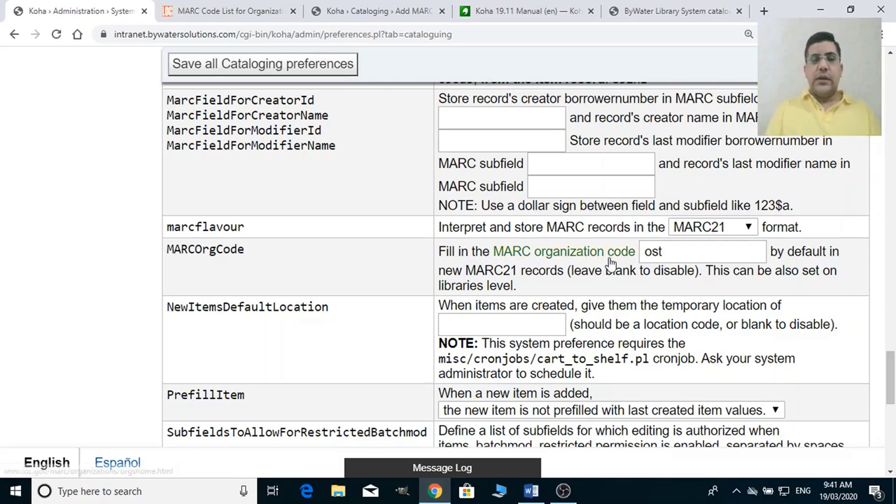
pyautogui.click(244, 9)
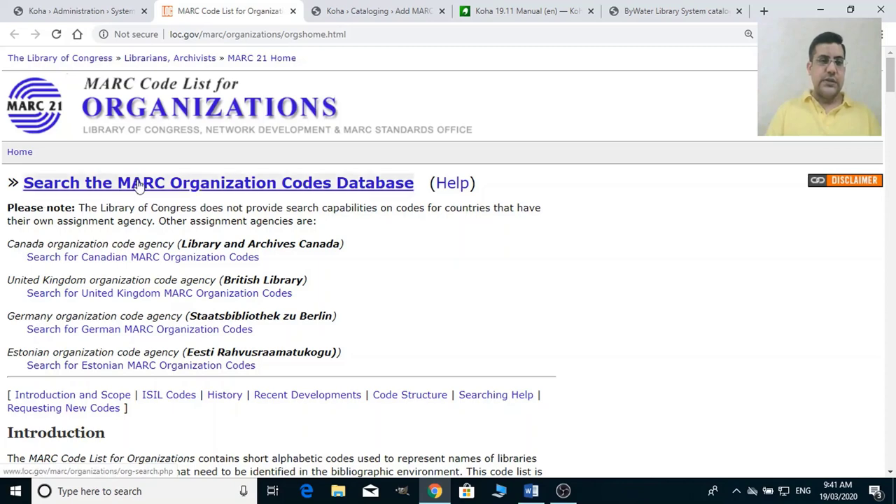
pyautogui.click(287, 186)
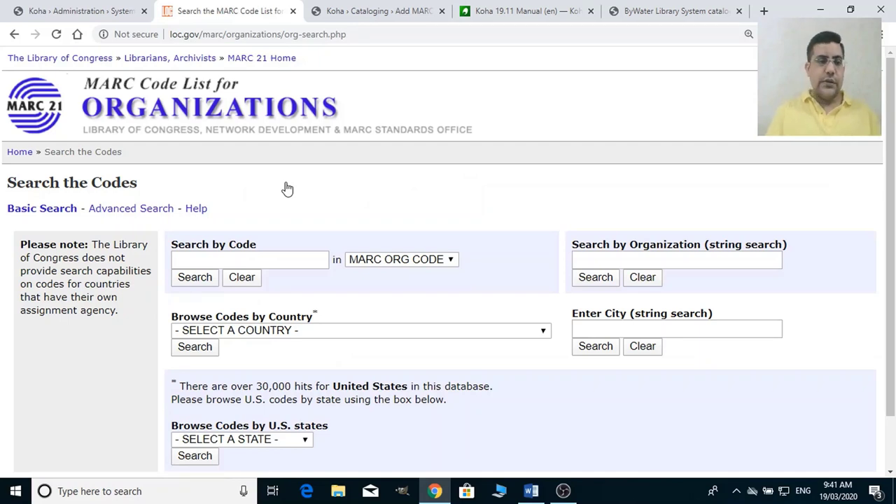
# Browse codes by country Pakistan and run the search.
pyautogui.click(313, 335)
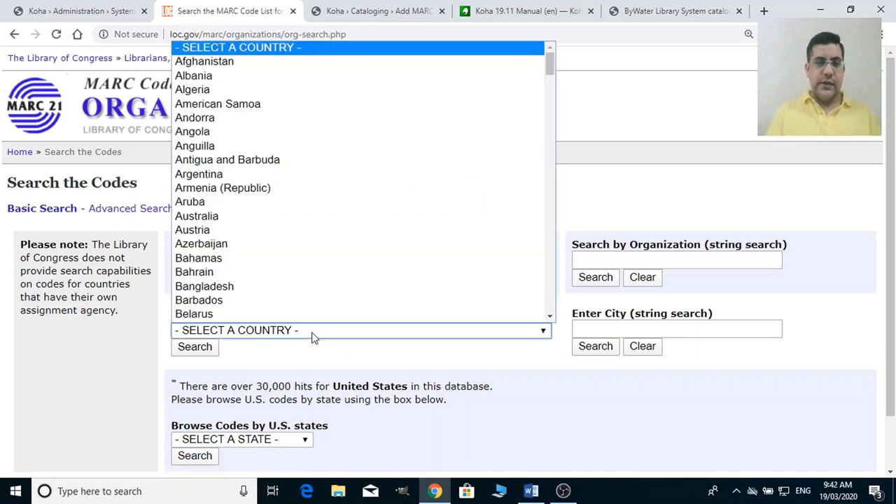
pyautogui.press('p')
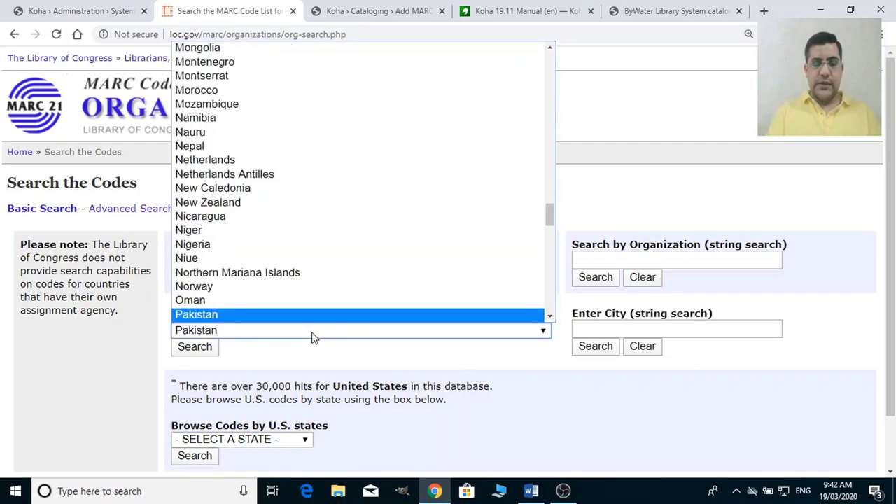
pyautogui.press('Return')
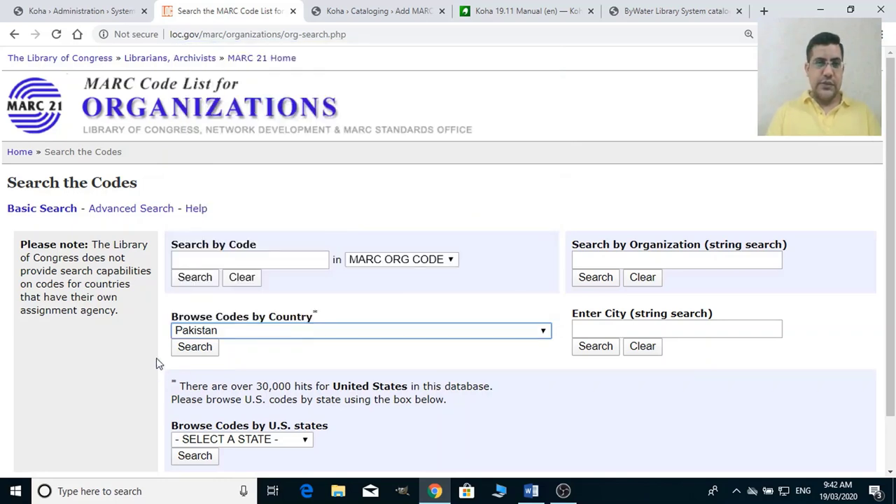
pyautogui.click(196, 350)
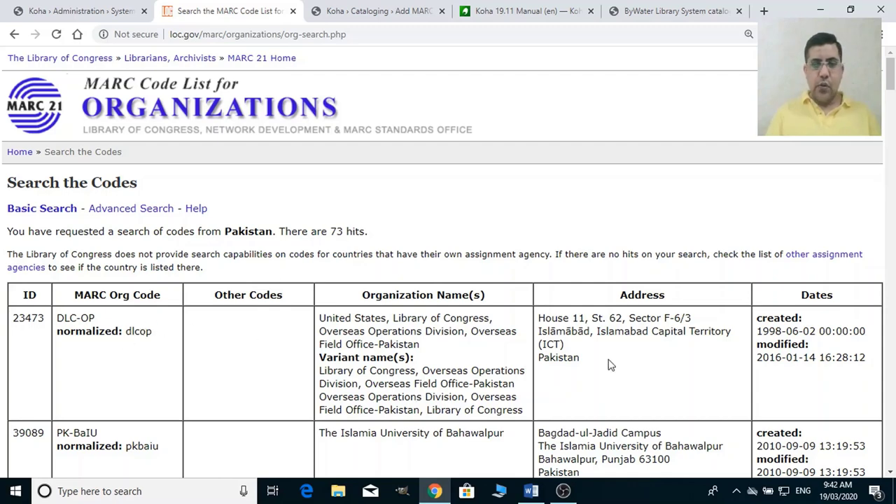
pyautogui.click(333, 7)
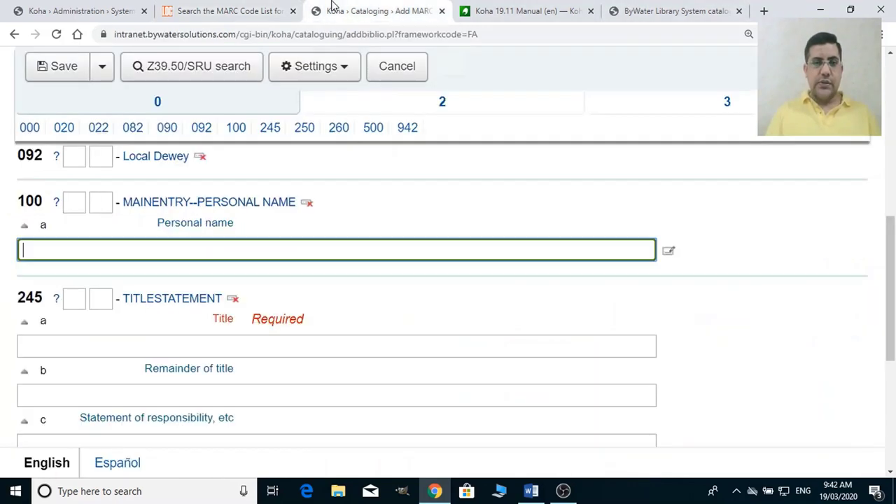
pyautogui.click(108, 7)
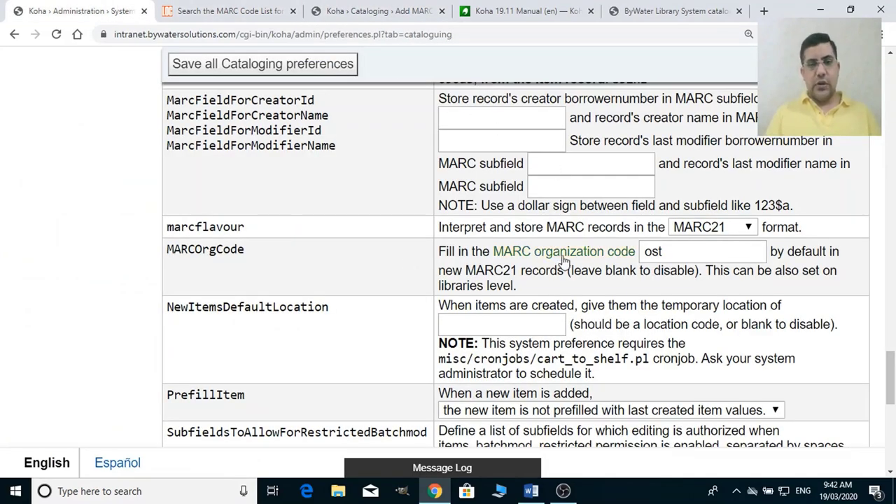
pyautogui.click(674, 257)
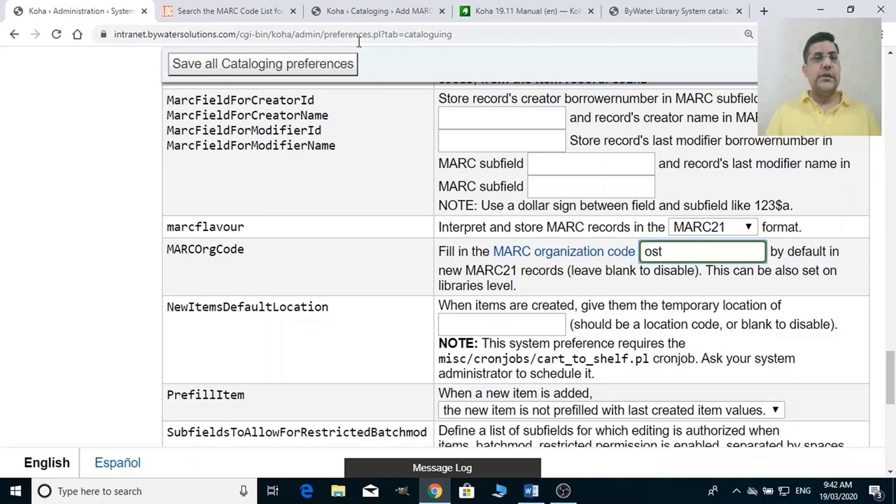
pyautogui.click(211, 8)
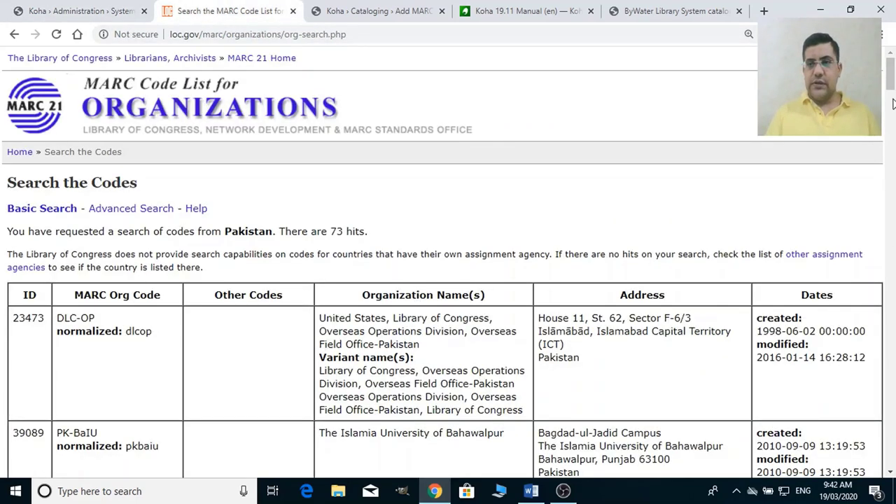
pyautogui.moveTo(893, 86); pyautogui.dragTo(894, 103)
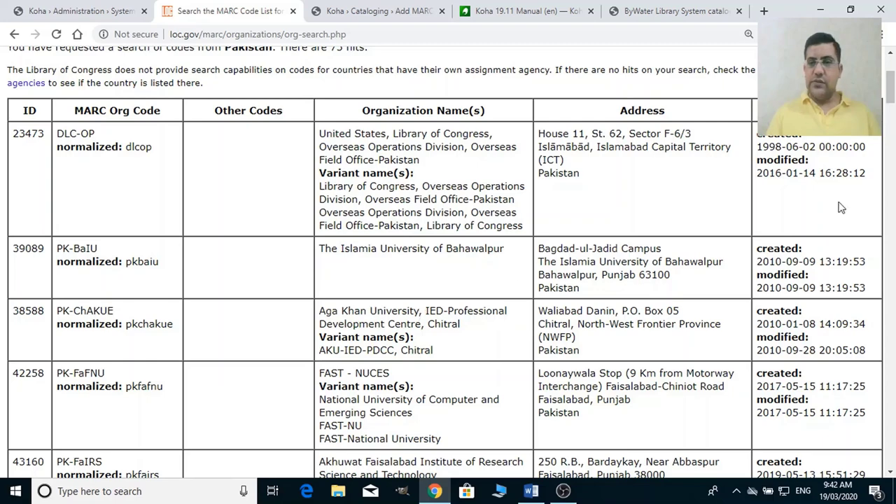
pyautogui.moveTo(893, 97); pyautogui.dragTo(893, 165)
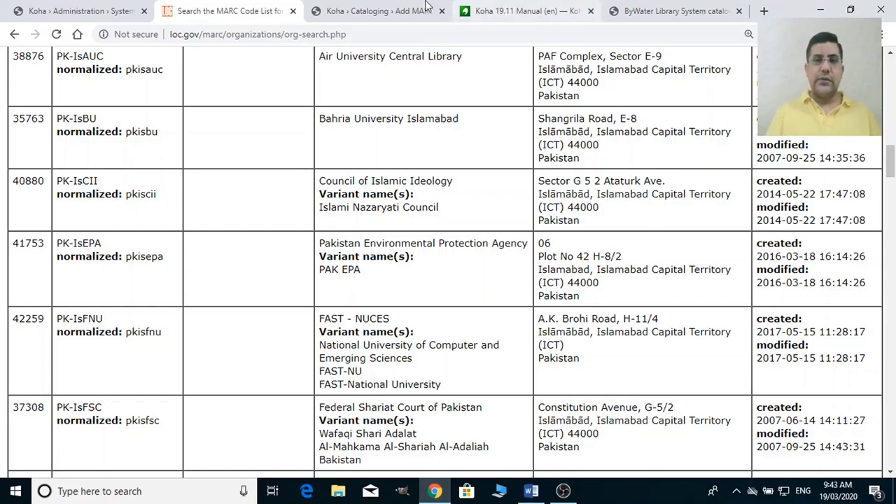
pyautogui.click(401, 8)
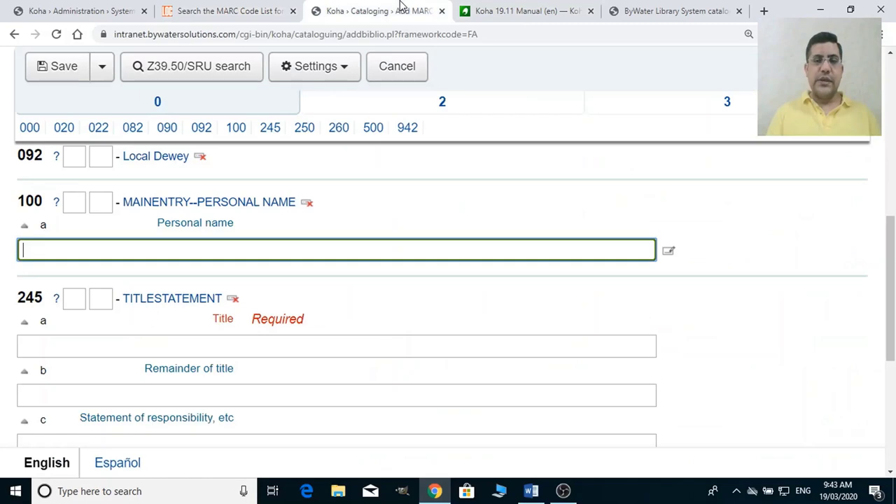
# Return to Koha's Cataloging preferences and jump down to the Spine Labels section.
pyautogui.click(115, 11)
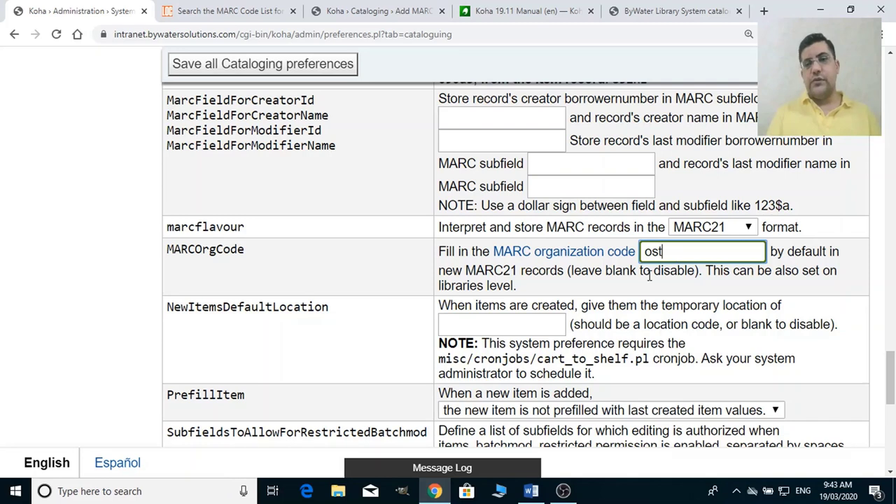
pyautogui.rightClick(890, 403)
pyautogui.click(868, 458)
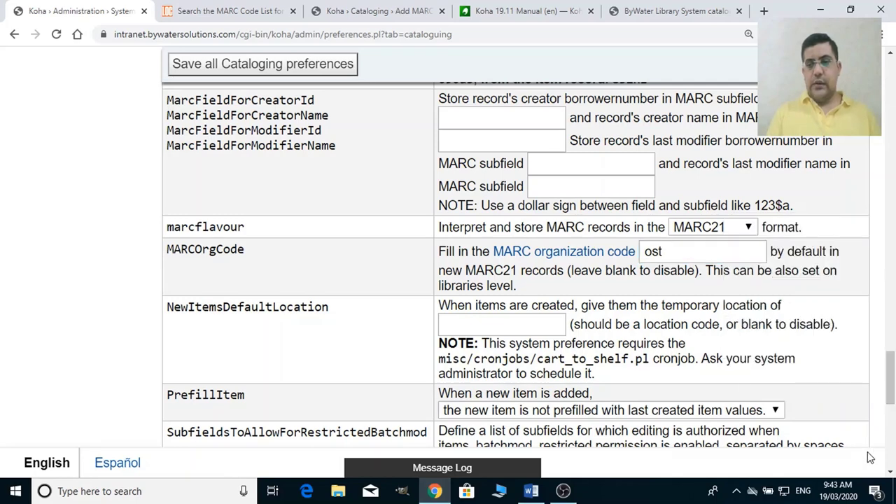
pyautogui.click(892, 418)
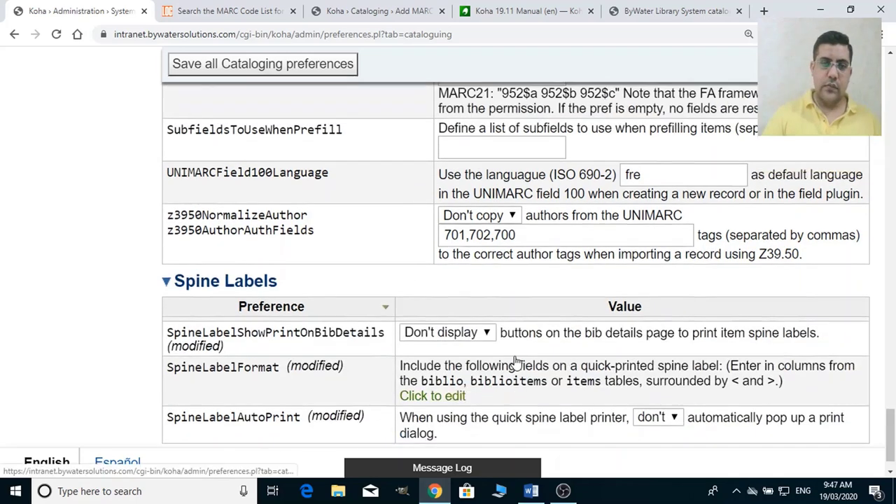
# Set SpineLabelShowPrintOnBibDetails to Display.
pyautogui.scroll(1, 516, 361)
pyautogui.scroll(-1, 516, 361)
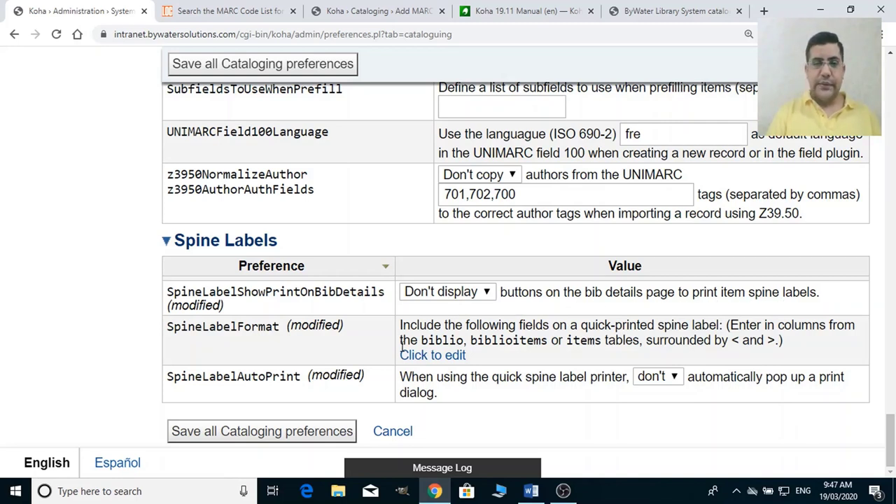
pyautogui.click(456, 297)
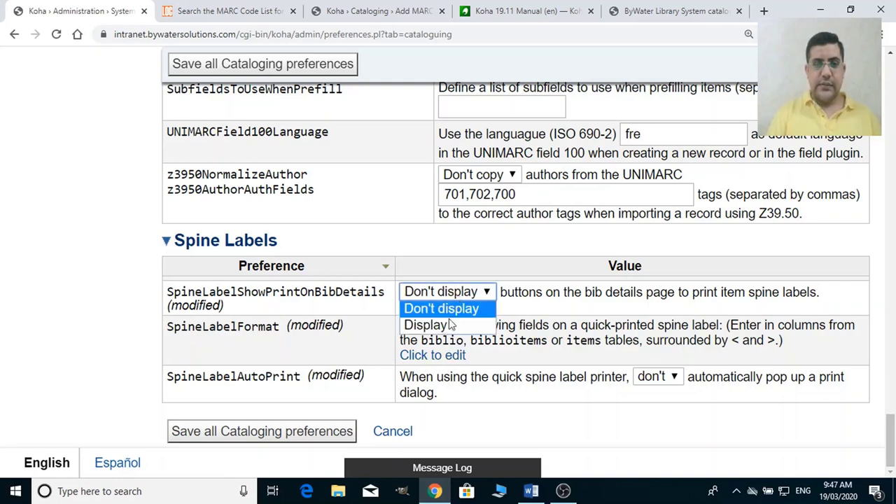
pyautogui.click(446, 324)
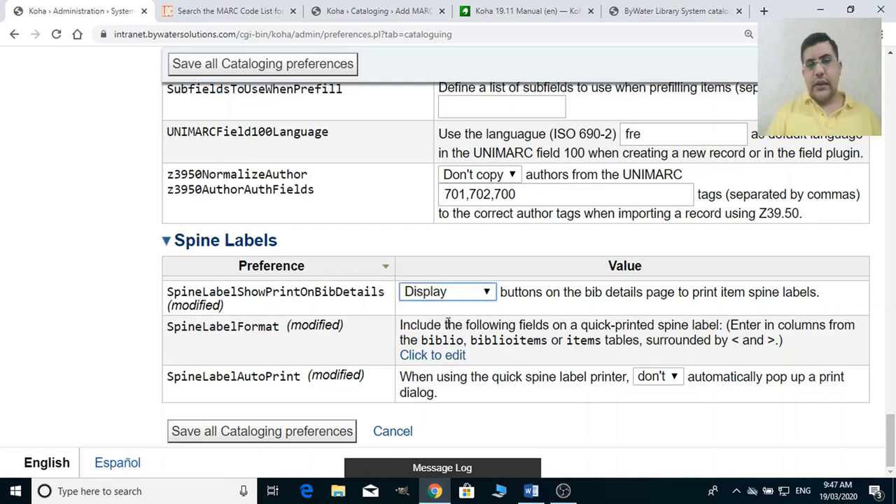
# Extend SpineLabelFormat to <itemcallnumber><barcode><copynumber>.
pyautogui.click(428, 357)
pyautogui.click(530, 361)
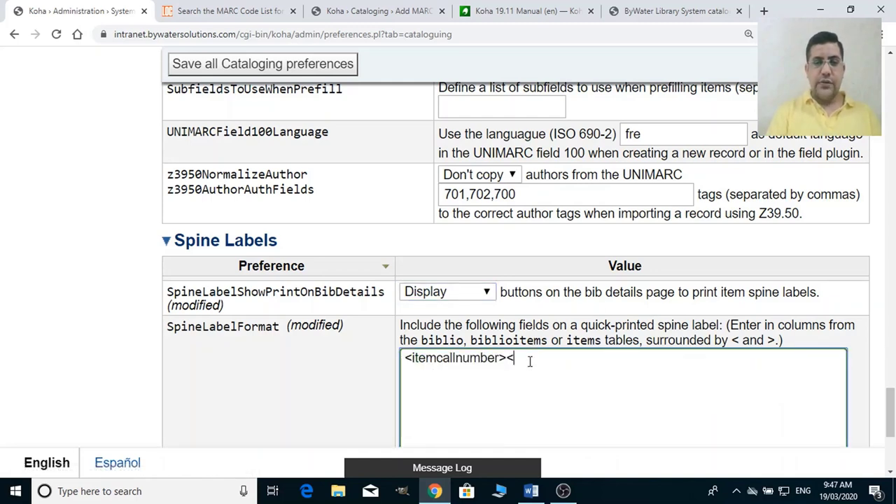
pyautogui.write('<b')
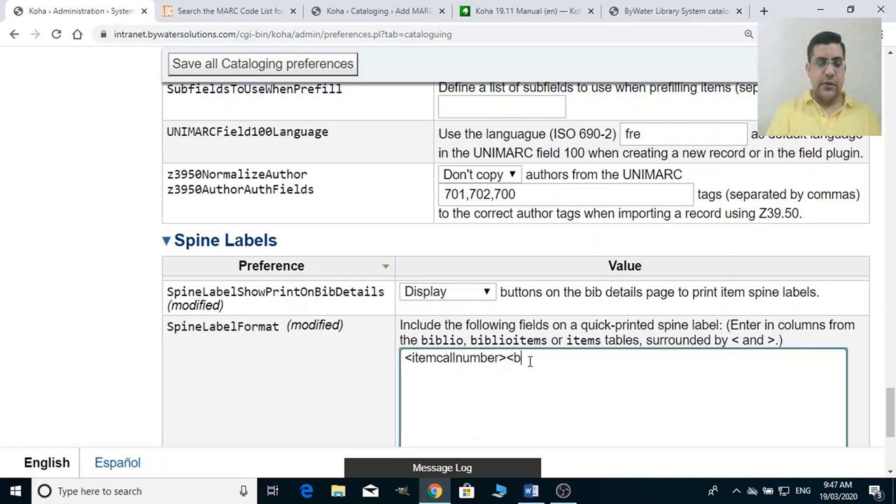
pyautogui.write('arcode')
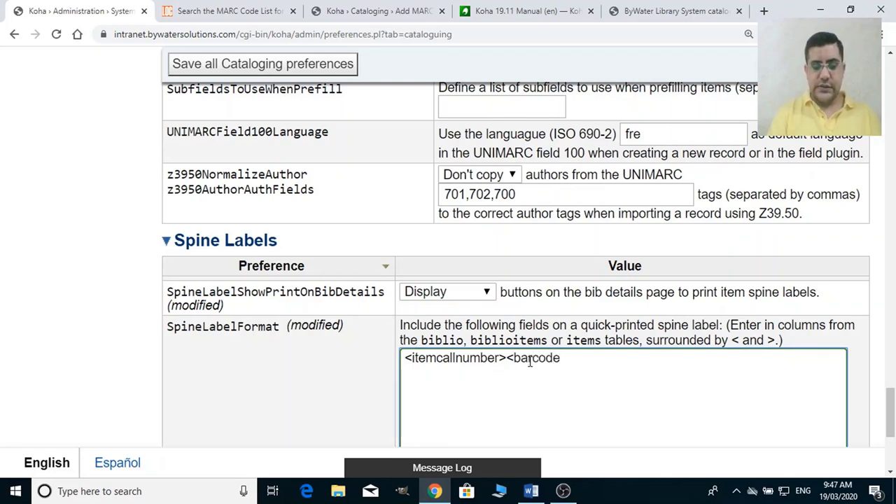
pyautogui.write('>')
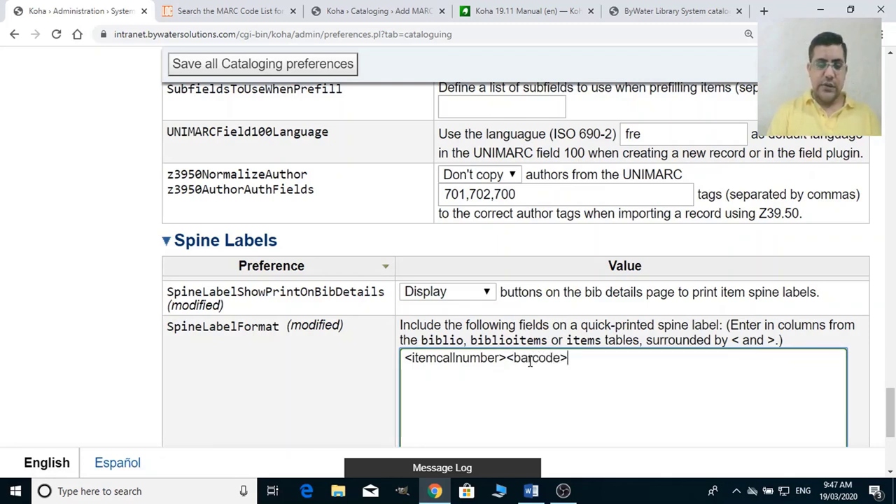
pyautogui.write('<copy')
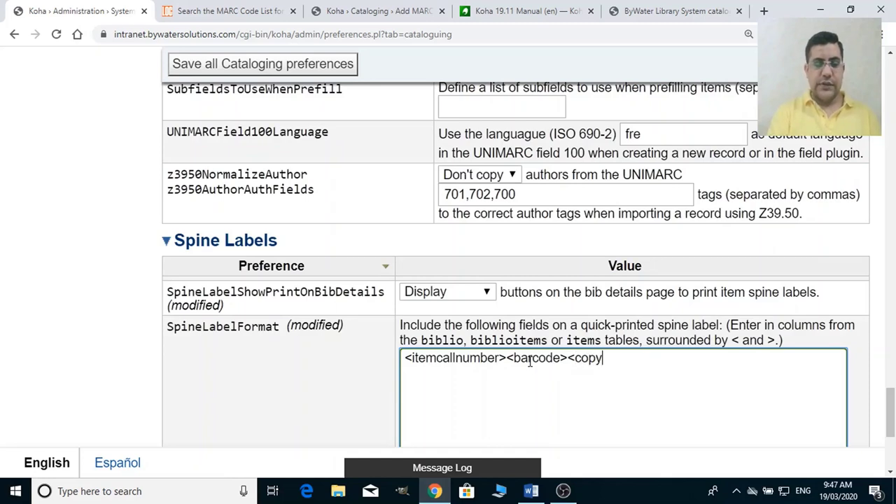
pyautogui.write('number>')
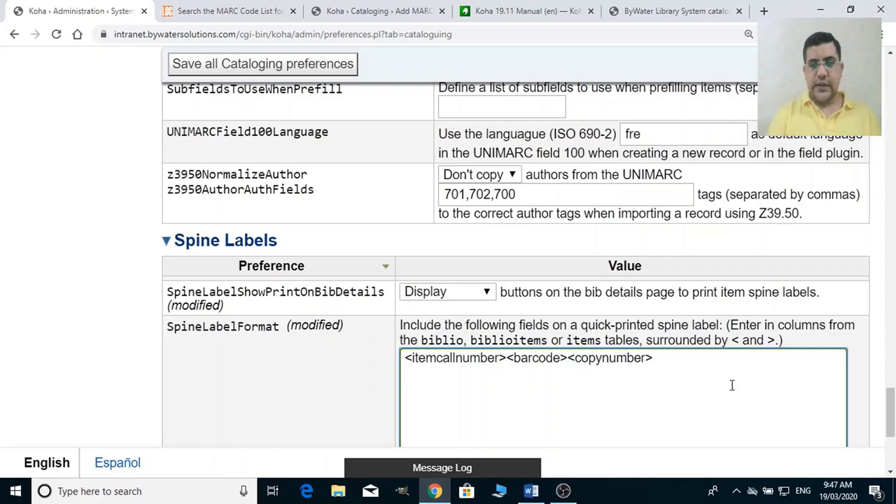
# Set SpineLabelAutoPrint to do and save all Cataloging preferences.
pyautogui.moveTo(890, 389); pyautogui.dragTo(890, 462)
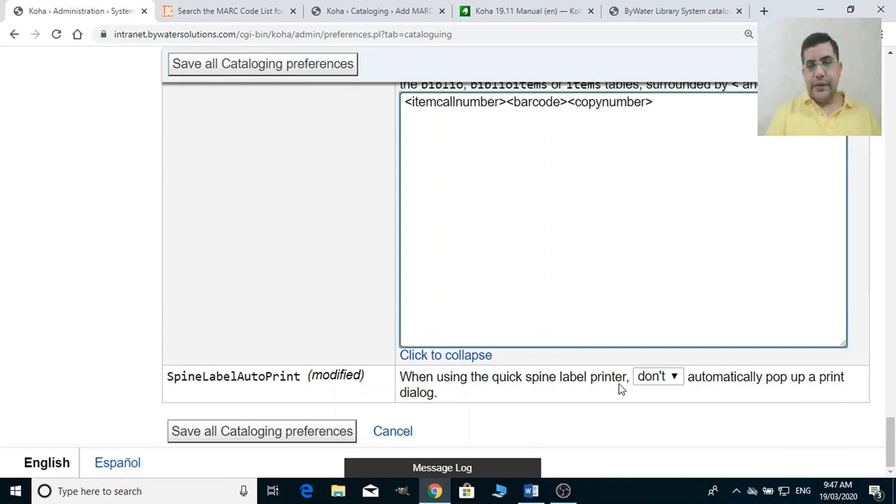
pyautogui.click(658, 376)
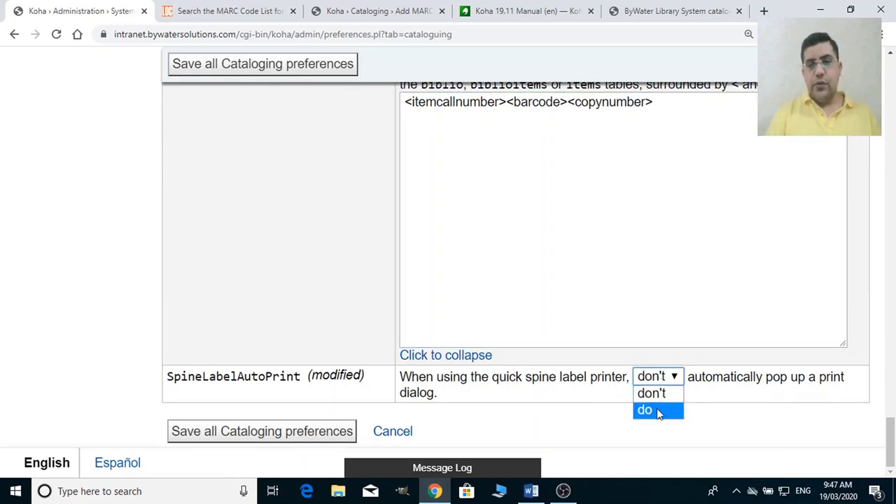
pyautogui.click(658, 412)
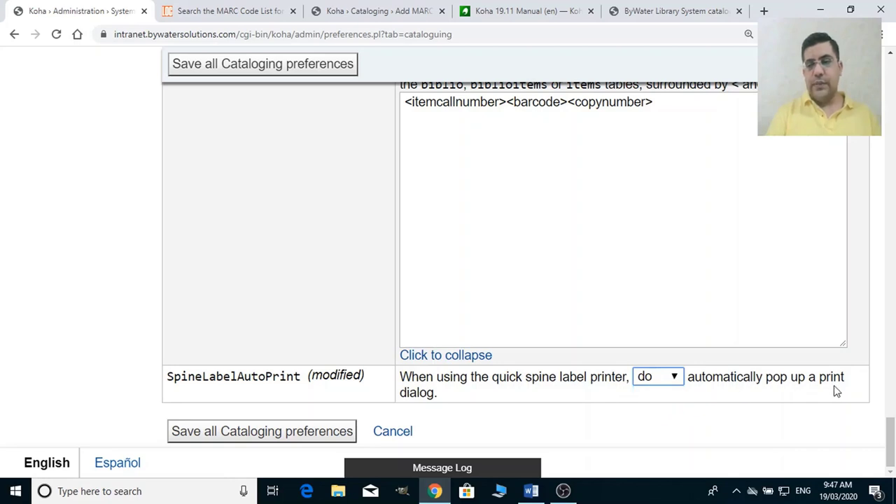
pyautogui.click(329, 428)
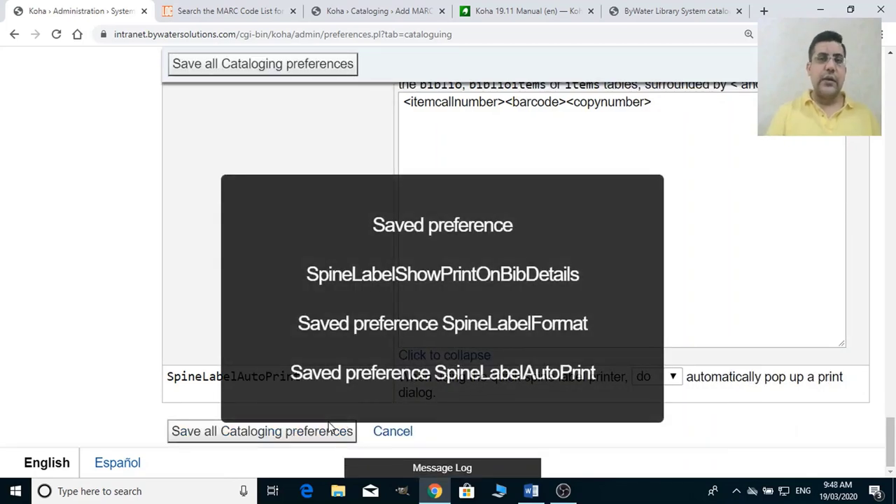
# Dismiss the saved message, collapse SpineLabelFormat, and go to the Circulation preferences.
pyautogui.click(750, 286)
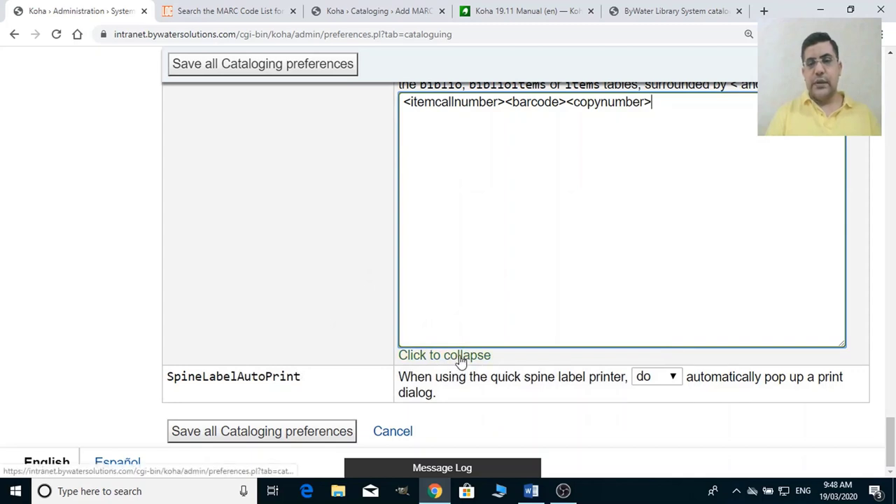
pyautogui.click(460, 357)
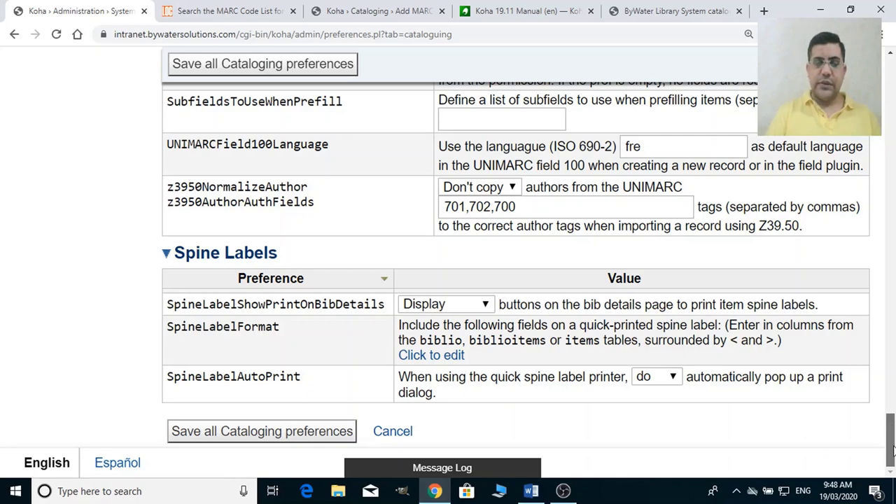
pyautogui.scroll(1, 892, 449)
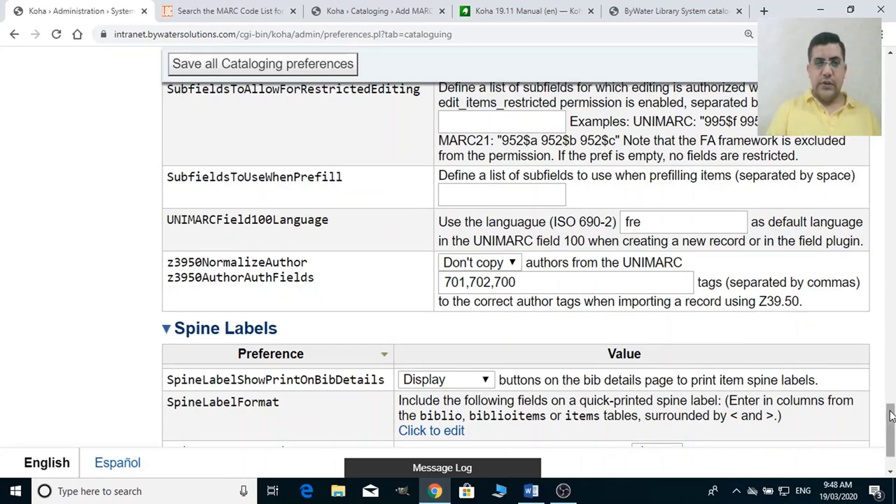
pyautogui.moveTo(891, 415); pyautogui.dragTo(892, 87)
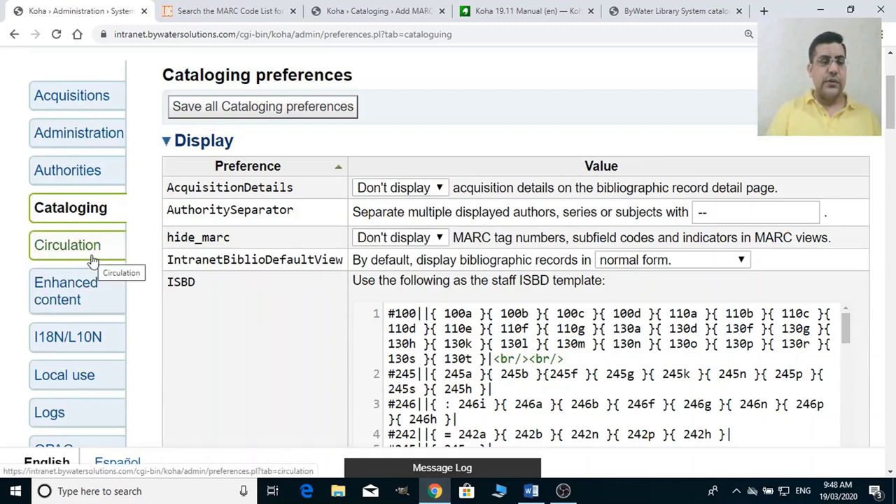
pyautogui.click(92, 261)
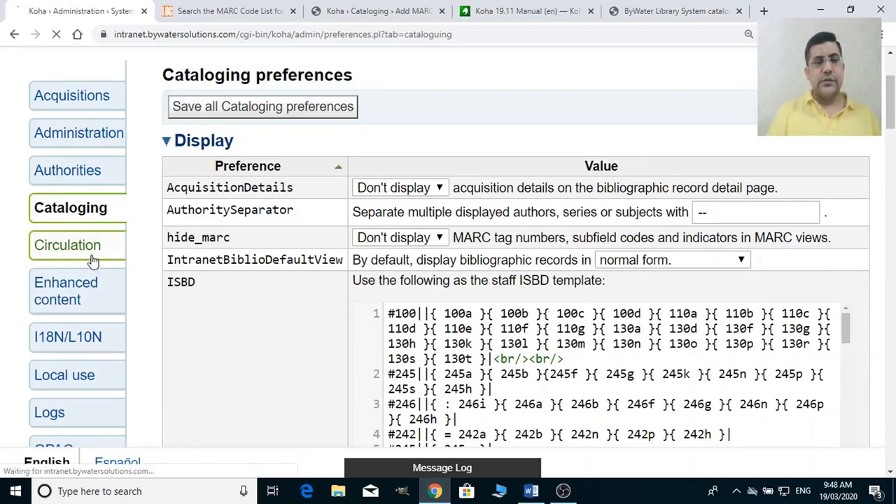
# Scroll through the Circulation section of the Word Advanced Administration outline, then return to Koha.
pyautogui.click(531, 491)
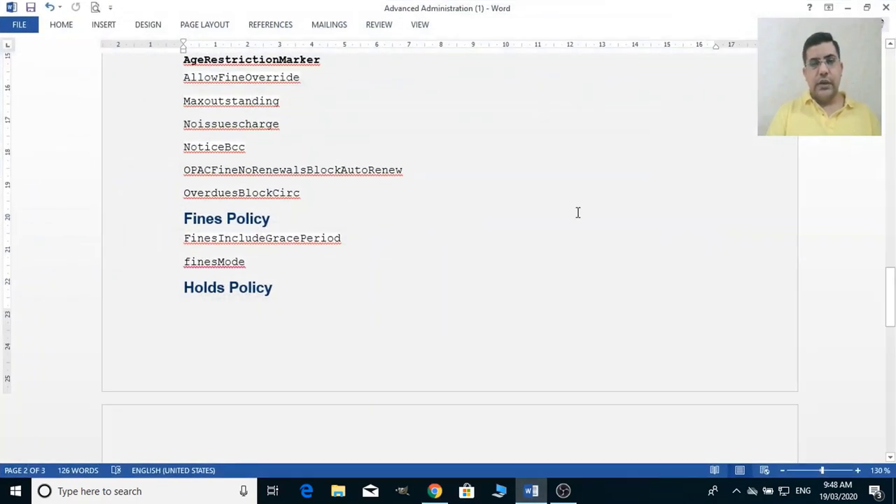
pyautogui.moveTo(887, 306); pyautogui.dragTo(891, 265)
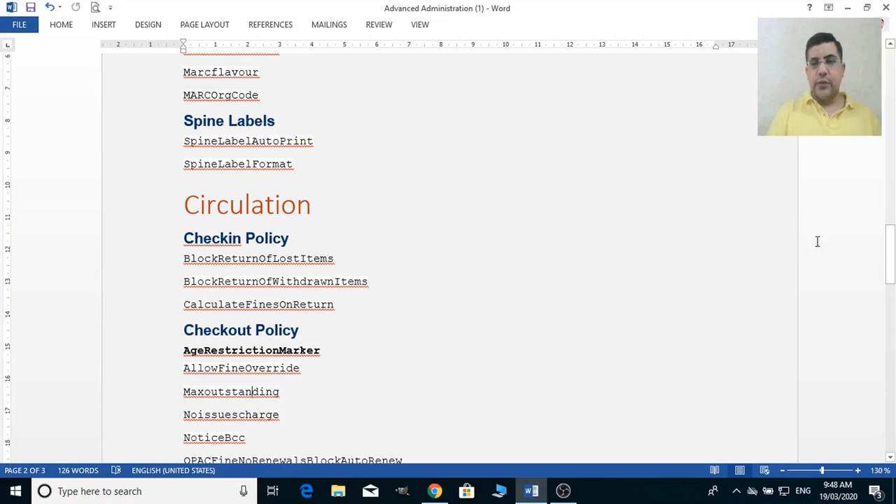
pyautogui.moveTo(889, 242); pyautogui.dragTo(892, 327)
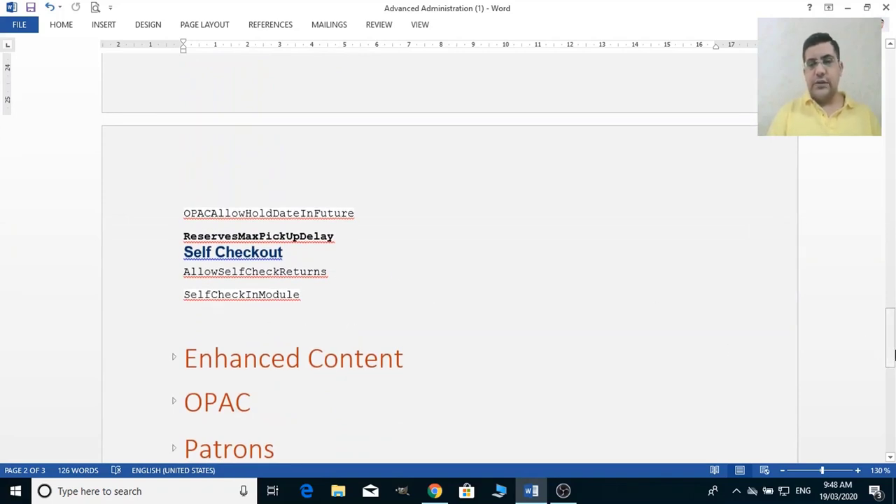
pyautogui.moveTo(892, 355); pyautogui.dragTo(890, 295)
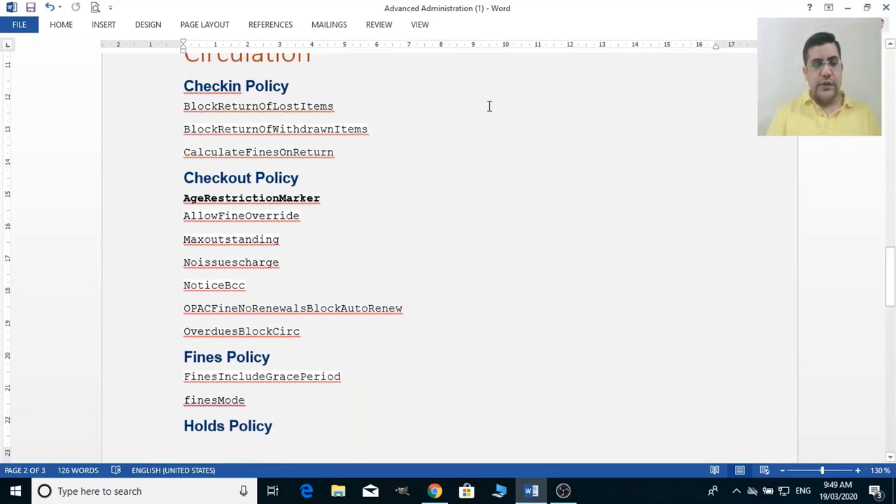
pyautogui.hotkey('alt', 'Tab')
pyautogui.hotkey('alt', 'Tab')
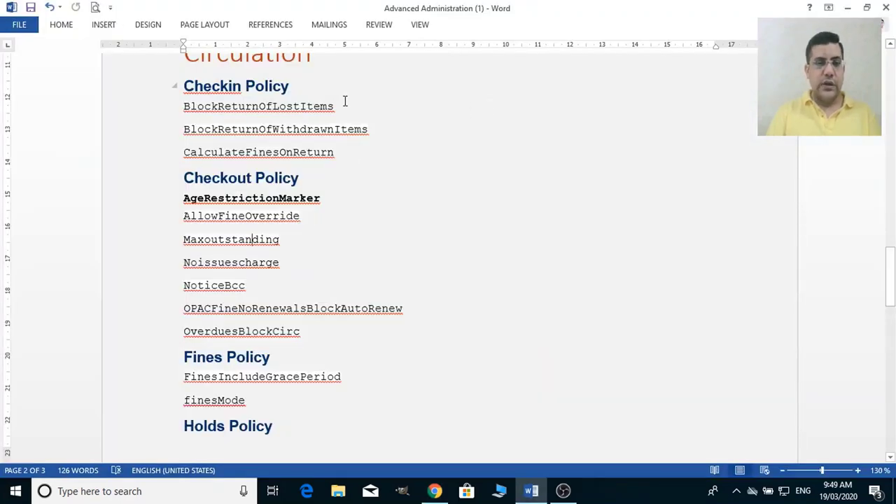
pyautogui.hotkey('alt', 'Tab')
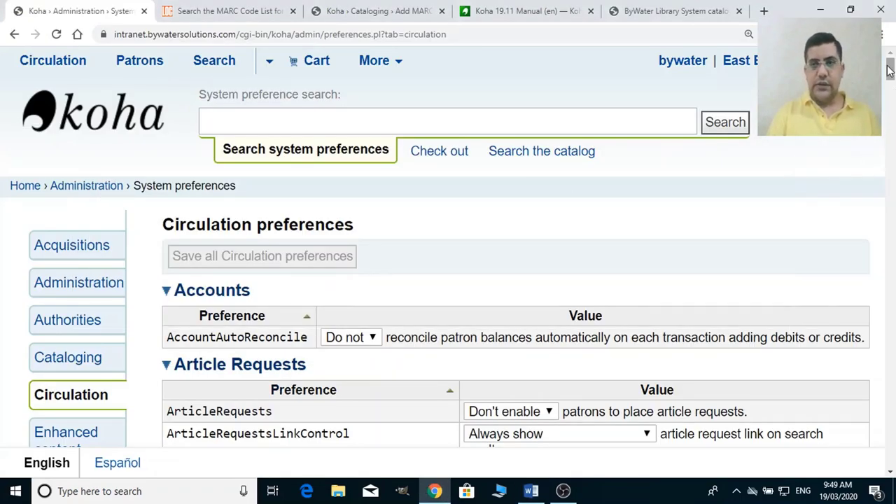
# Collapse the Article Requests and Batch checkout sections of the Circulation preferences.
pyautogui.moveTo(891, 67); pyautogui.dragTo(892, 80)
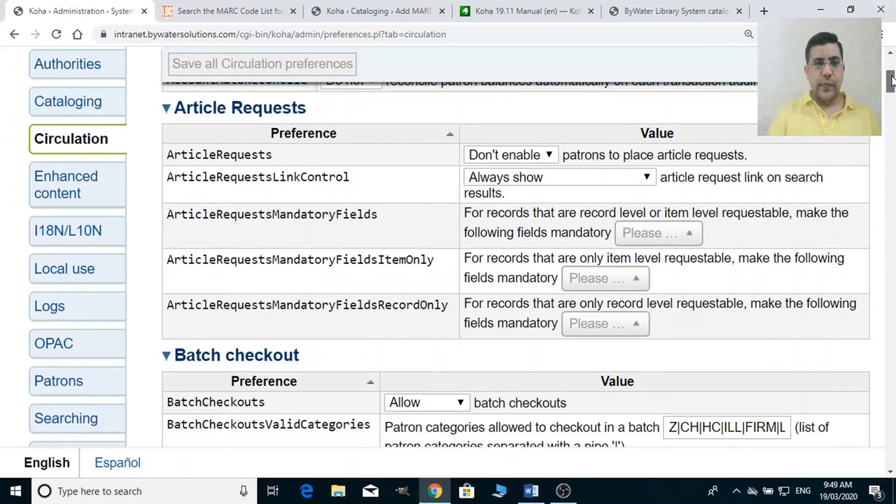
pyautogui.click(298, 116)
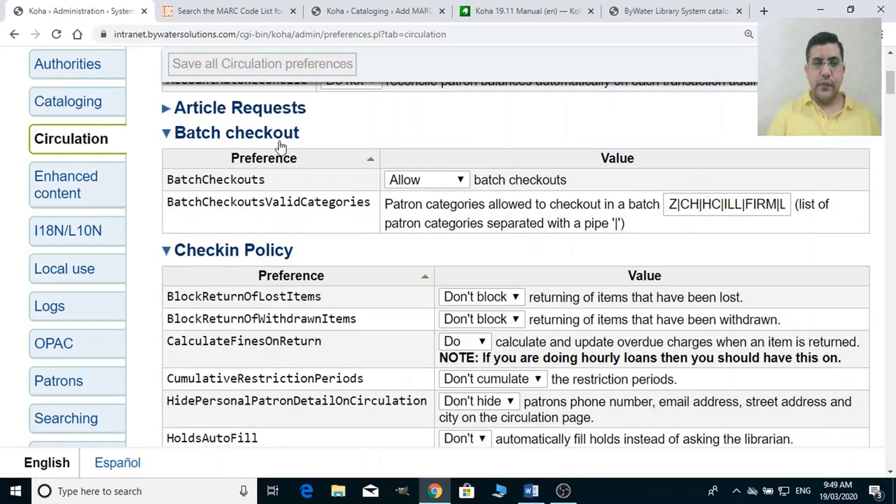
pyautogui.click(277, 140)
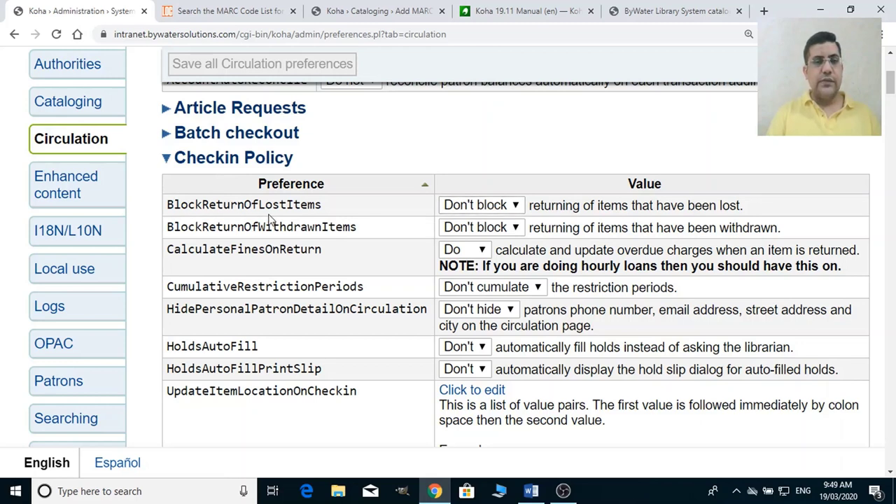
# Switch BlockReturnOfLostItems to Block and back to Don't block.
pyautogui.click(475, 206)
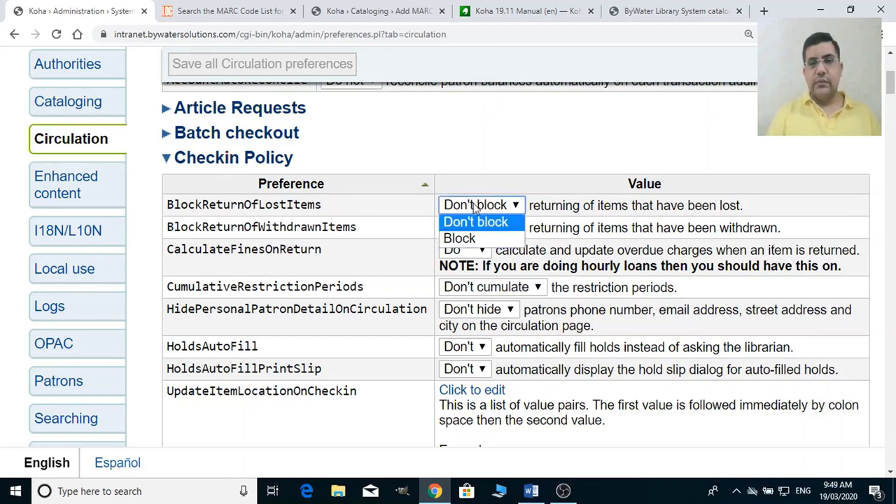
pyautogui.click(494, 238)
pyautogui.click(487, 210)
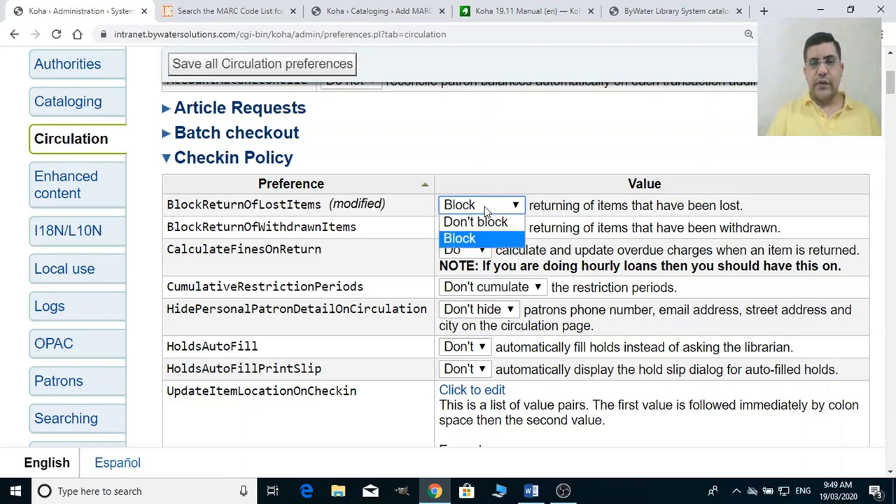
pyautogui.click(485, 223)
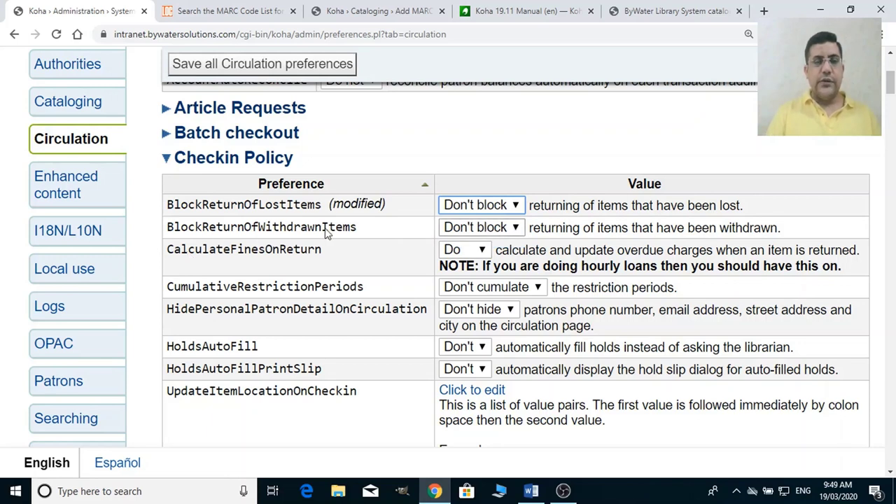
# Switch BlockReturnOfWithdrawnItems to Block and back to Don't block.
pyautogui.click(474, 232)
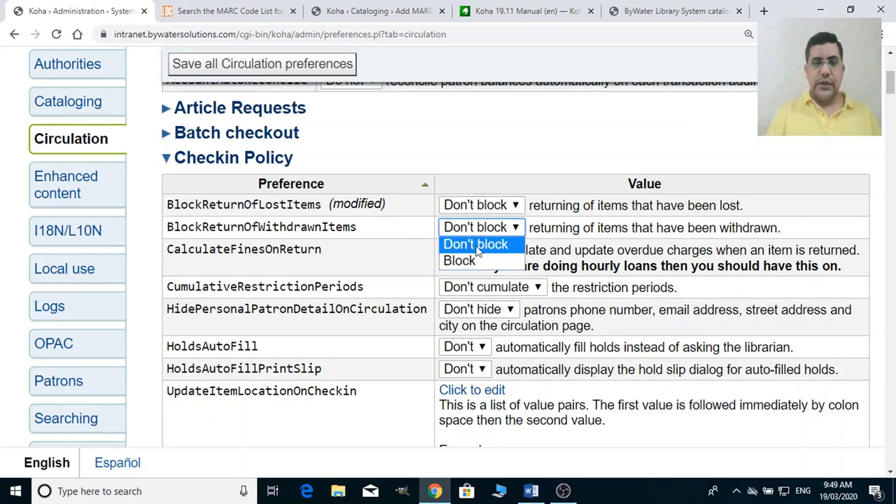
pyautogui.click(478, 261)
pyautogui.click(485, 228)
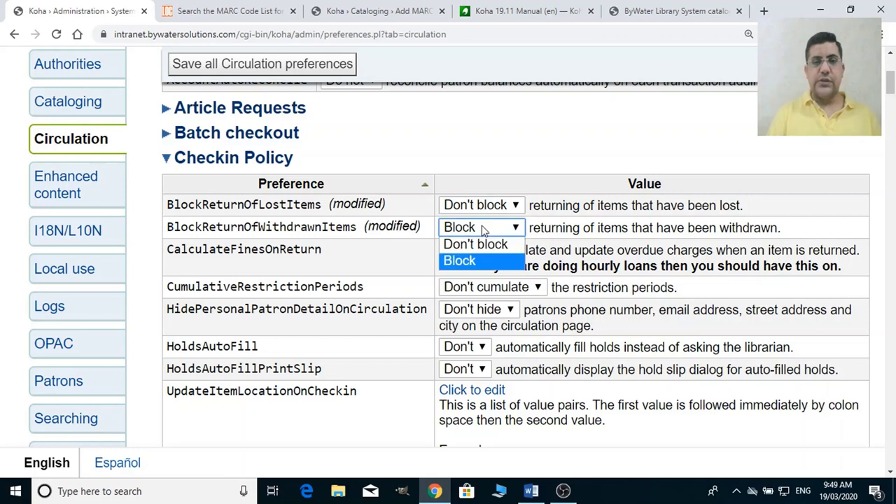
pyautogui.click(484, 244)
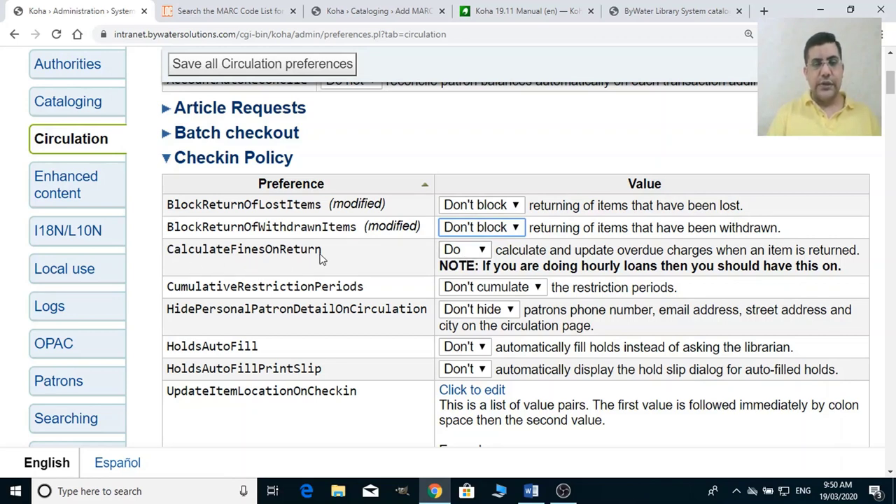
# Switch CalculateFinesOnReturn to Don't and back to Do.
pyautogui.click(465, 252)
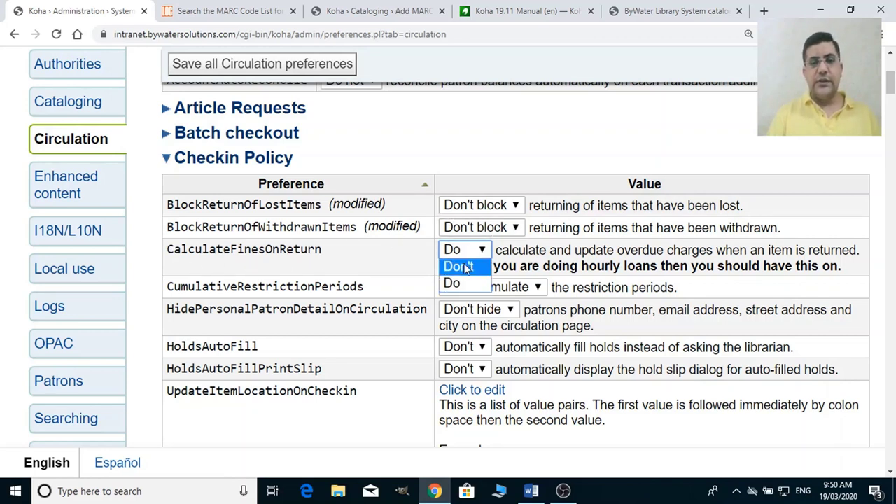
pyautogui.click(466, 268)
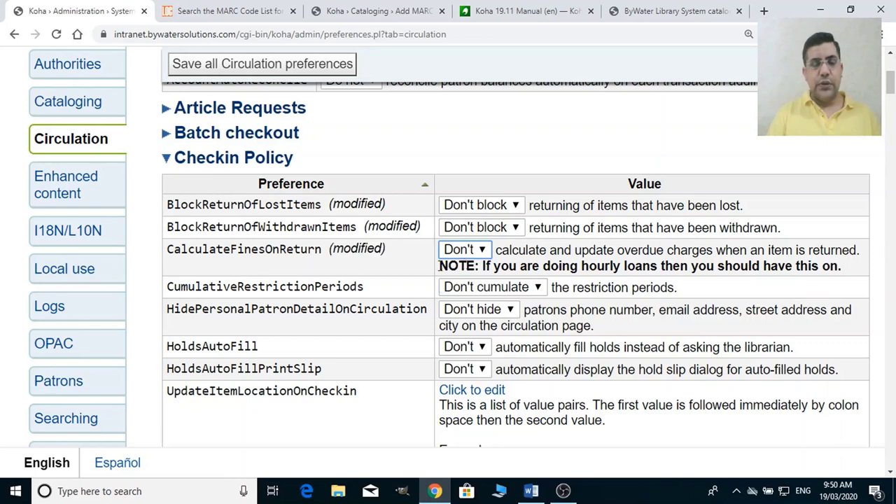
pyautogui.click(472, 256)
pyautogui.click(471, 283)
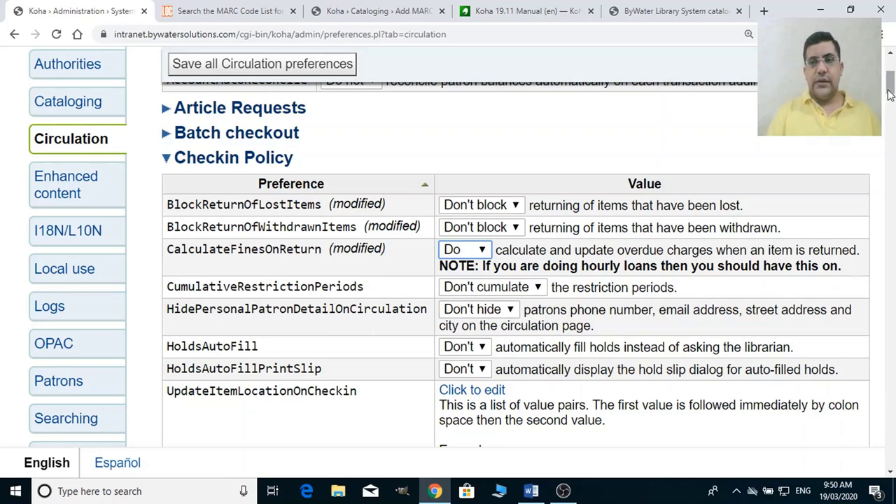
# Keep AgeRestrictionOverride allowing staff to override age restrictions.
pyautogui.moveTo(890, 89); pyautogui.dragTo(891, 135)
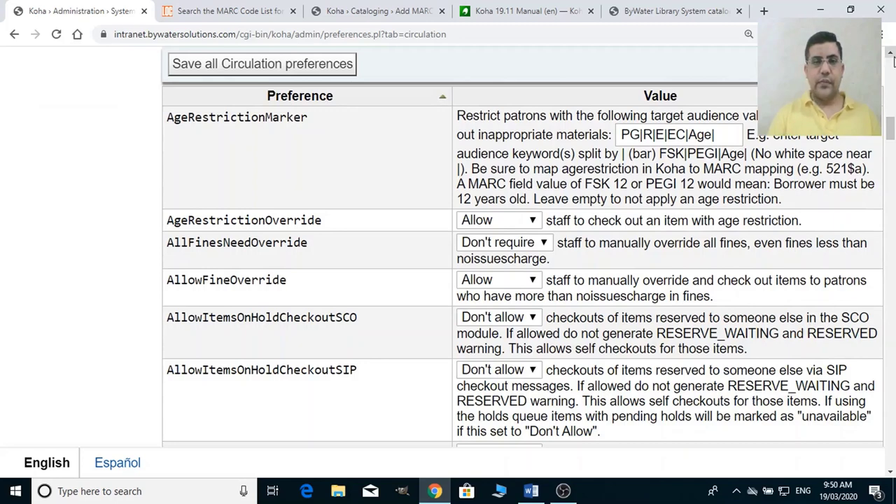
pyautogui.click(893, 56)
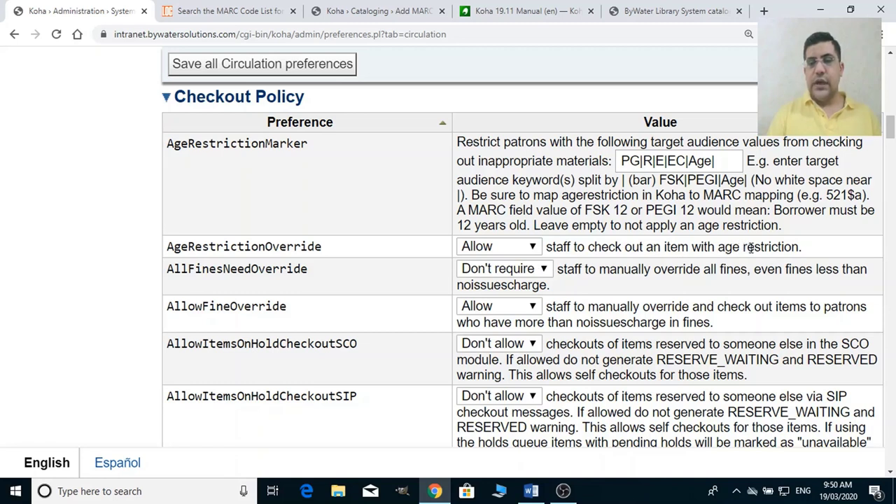
pyautogui.click(489, 252)
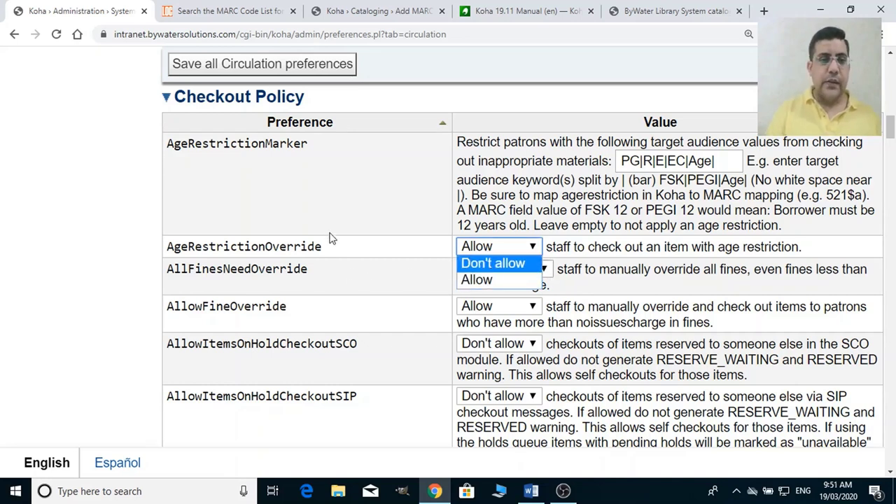
pyautogui.click(414, 279)
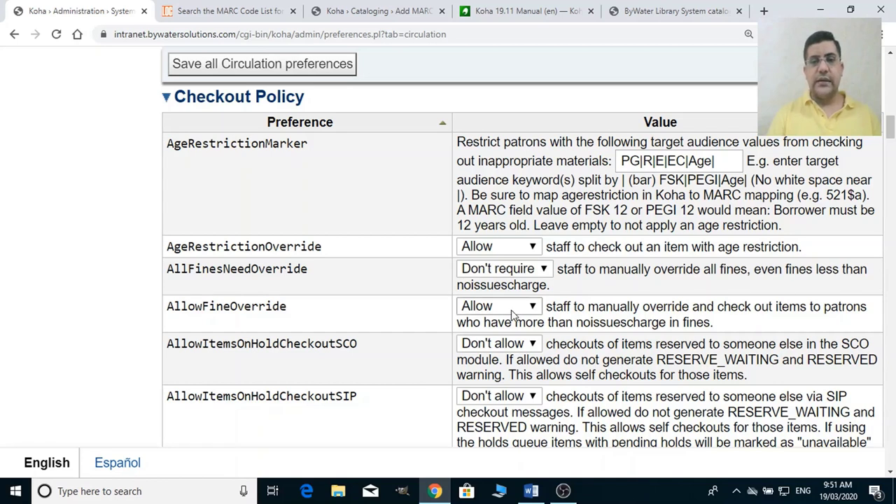
# Set AllFinesNeedOverride to Don't require.
pyautogui.click(525, 272)
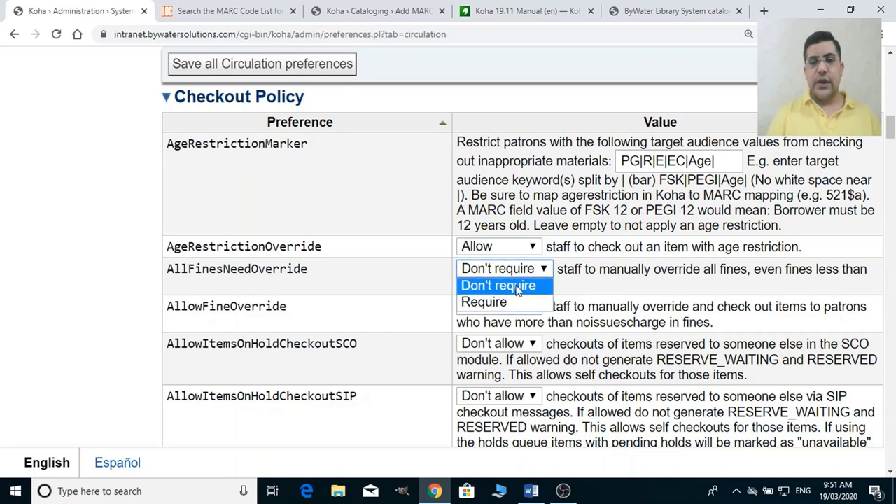
pyautogui.click(479, 302)
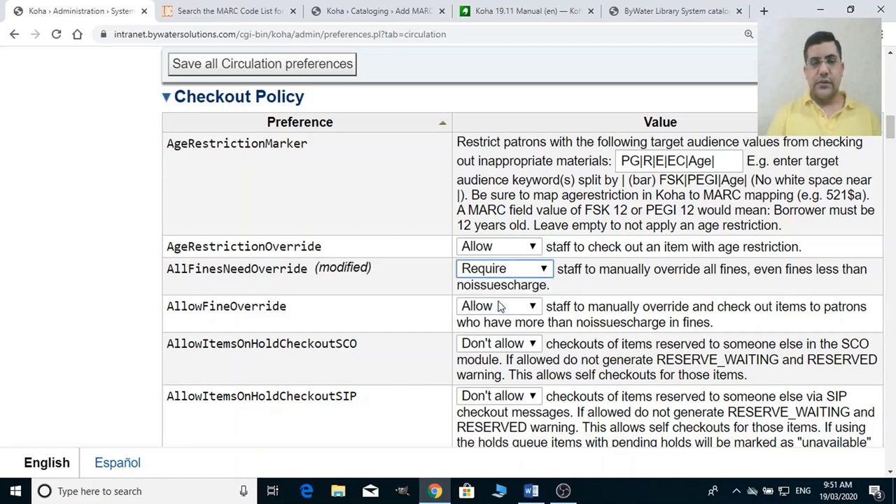
pyautogui.click(524, 276)
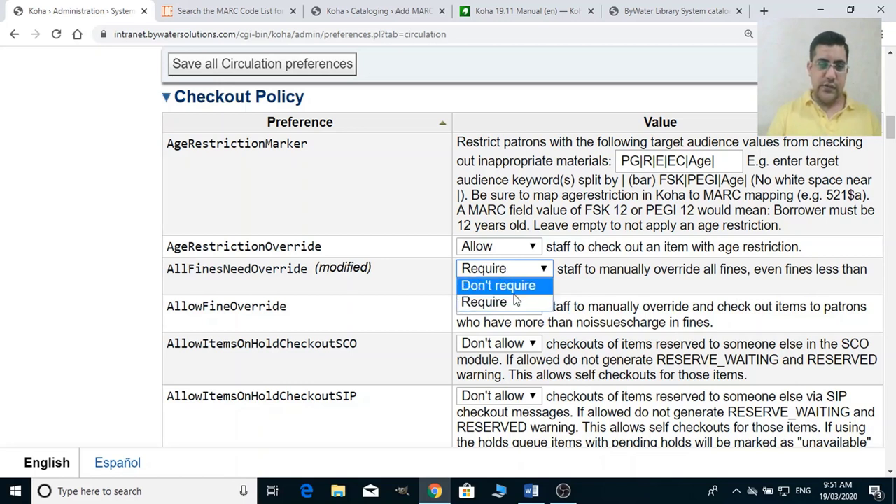
pyautogui.press('Return')
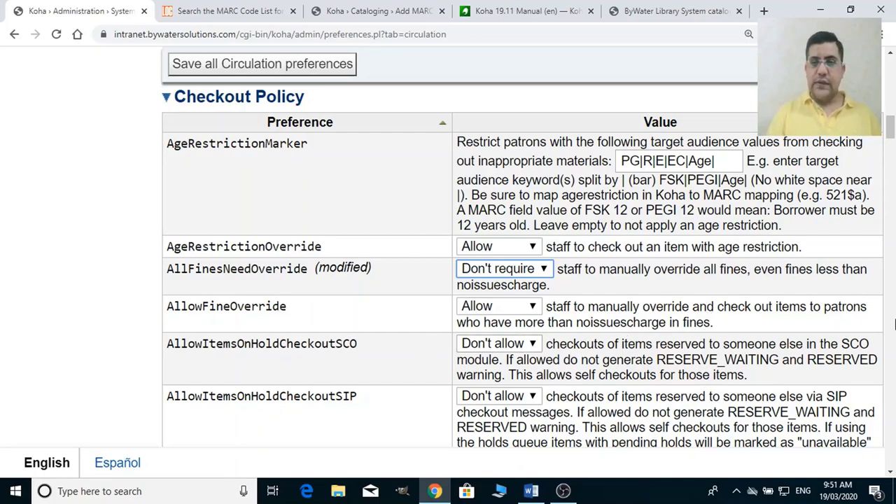
# Scroll through Koha's Checkout Policy preferences, then bring up the Word outline listing them.
pyautogui.scroll(-15, 894, 380)
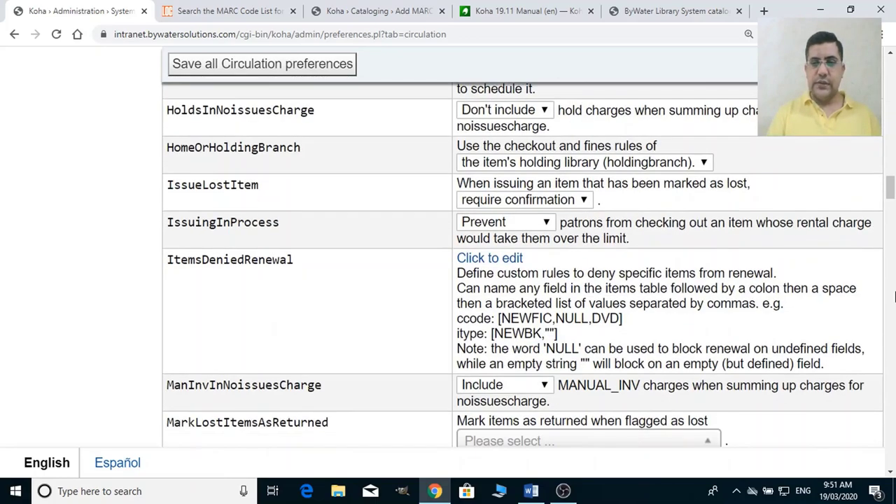
pyautogui.moveTo(893, 183); pyautogui.dragTo(892, 139)
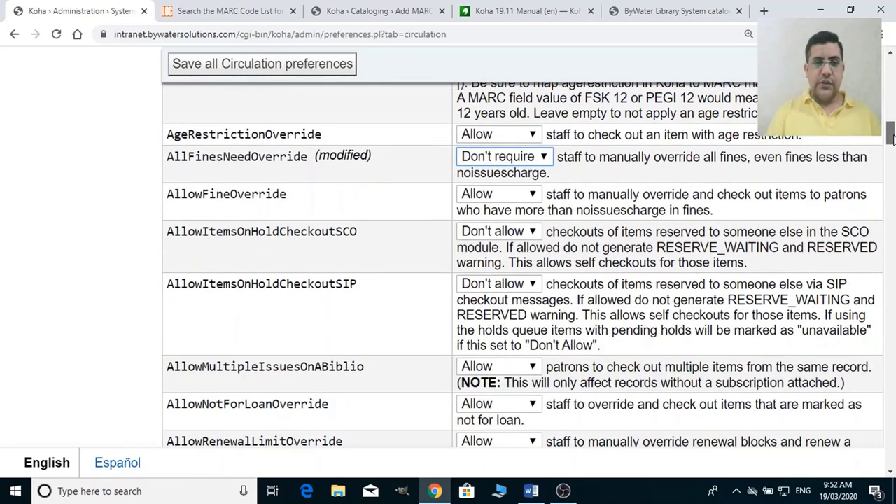
pyautogui.moveTo(892, 139); pyautogui.dragTo(893, 143)
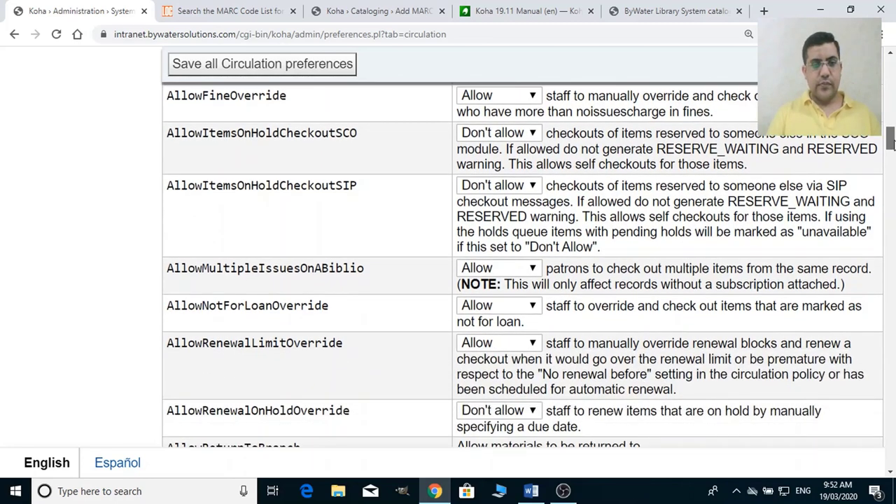
pyautogui.moveTo(893, 144); pyautogui.dragTo(894, 150)
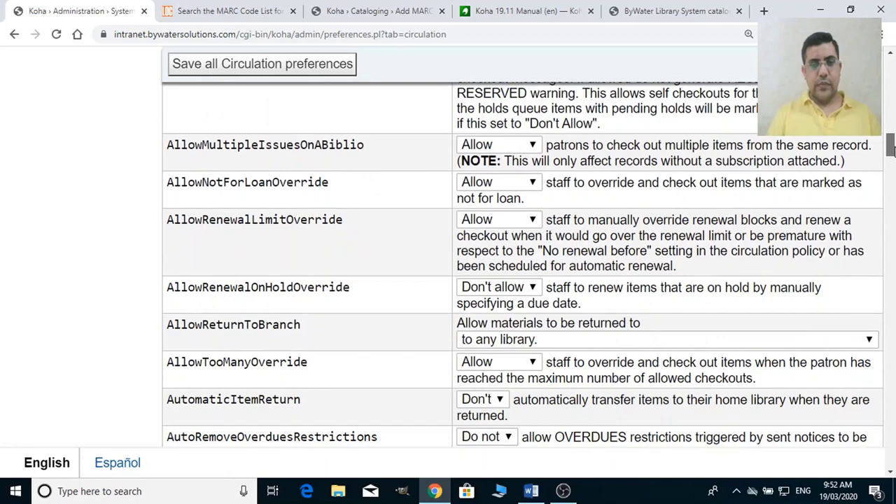
pyautogui.moveTo(893, 151); pyautogui.dragTo(894, 177)
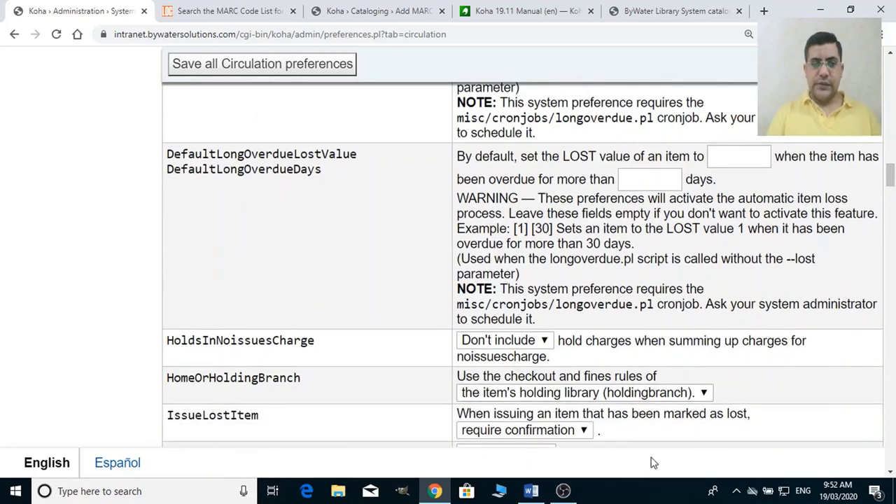
pyautogui.click(532, 491)
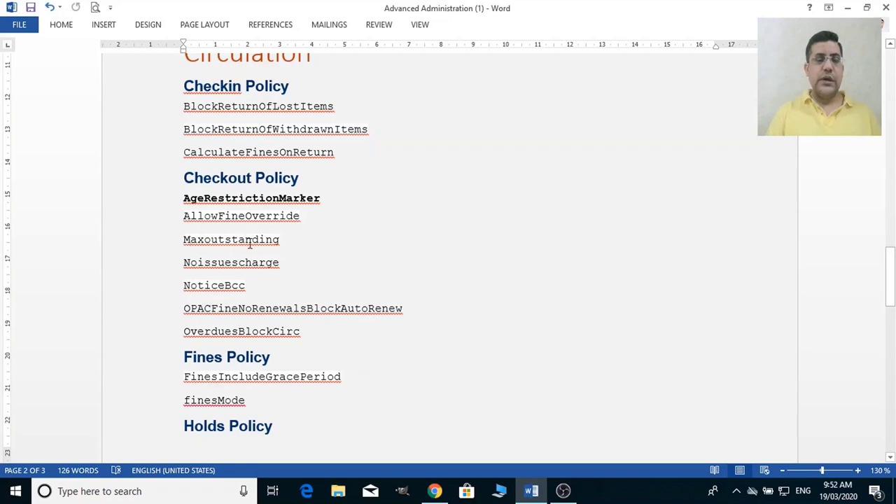
# Mark the Maxoutstanding entry in the Word outline, then return to Koha's maxoutstanding row.
pyautogui.click(288, 241)
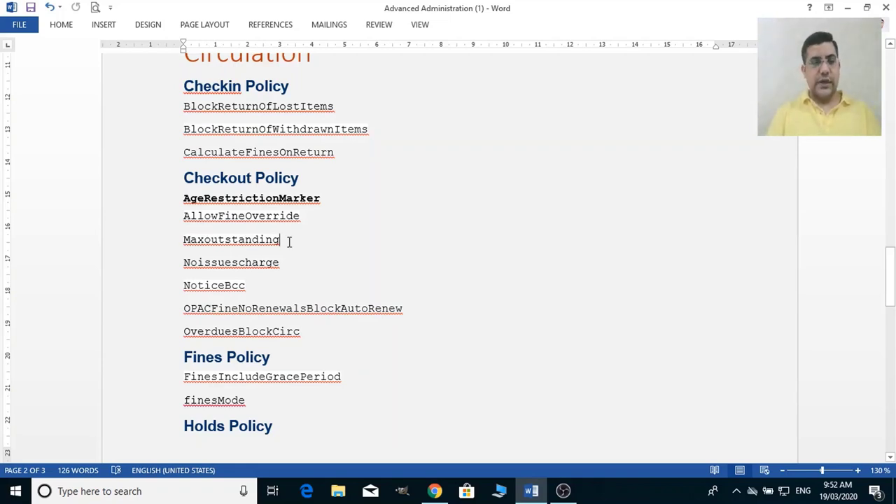
pyautogui.hotkey('alt', 'Tab')
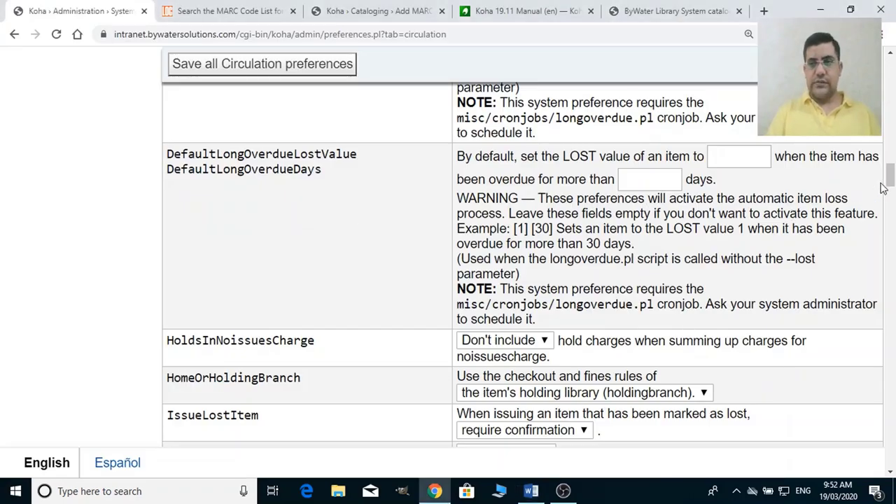
pyautogui.moveTo(891, 182); pyautogui.dragTo(894, 203)
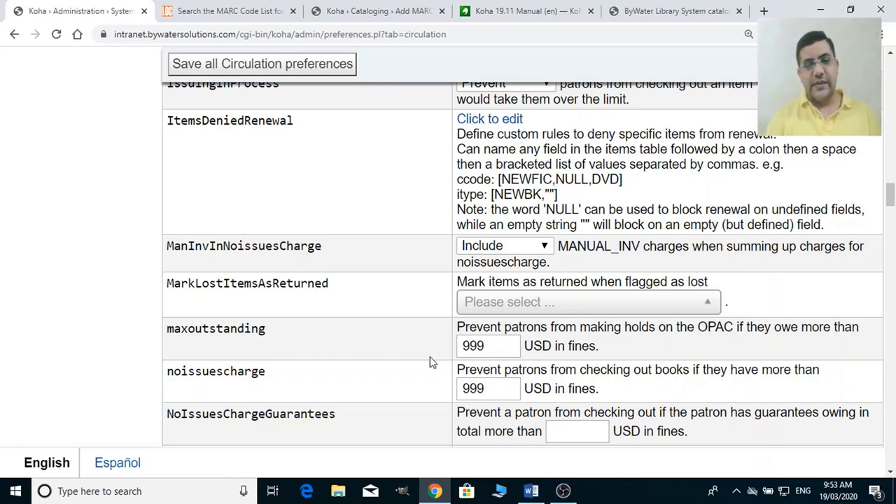
# Change maxoutstanding from 999 to 10000 USD and noissuescharge from 999 to 500 USD.
pyautogui.click(499, 348)
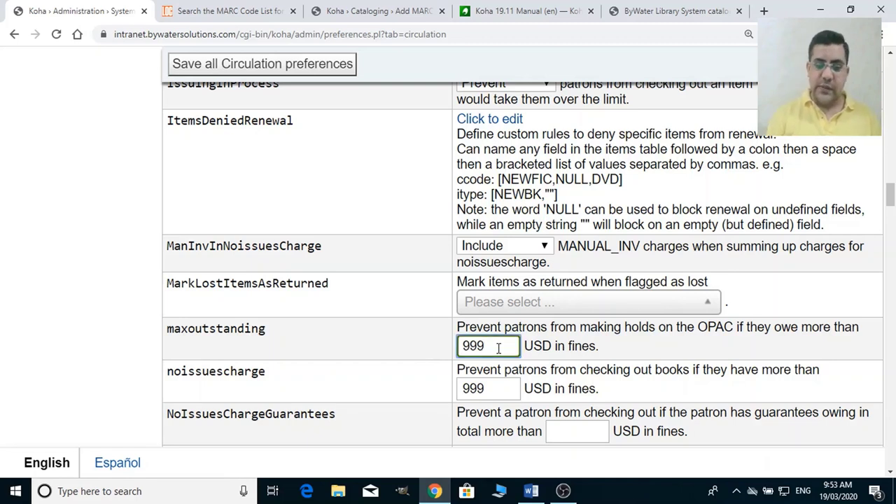
pyautogui.hotkey('shift', 'Left')
pyautogui.hotkey('shift', 'Left')
pyautogui.hotkey('shift', 'Left')
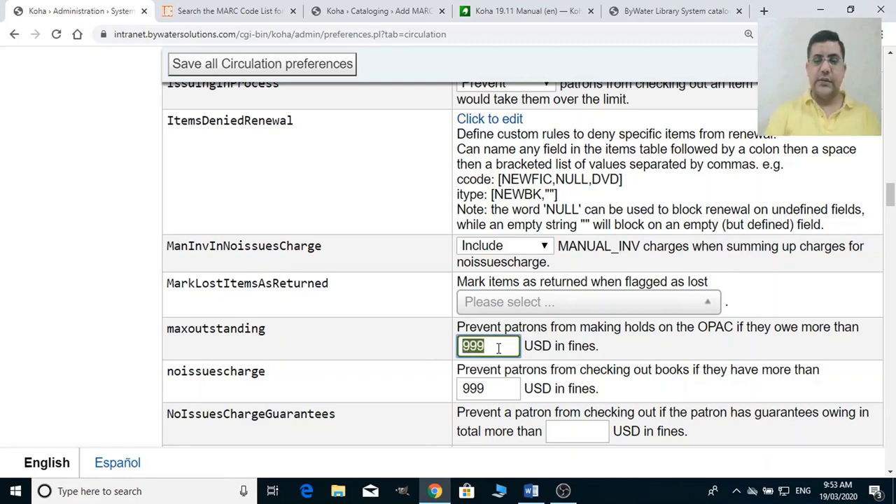
pyautogui.write('10000')
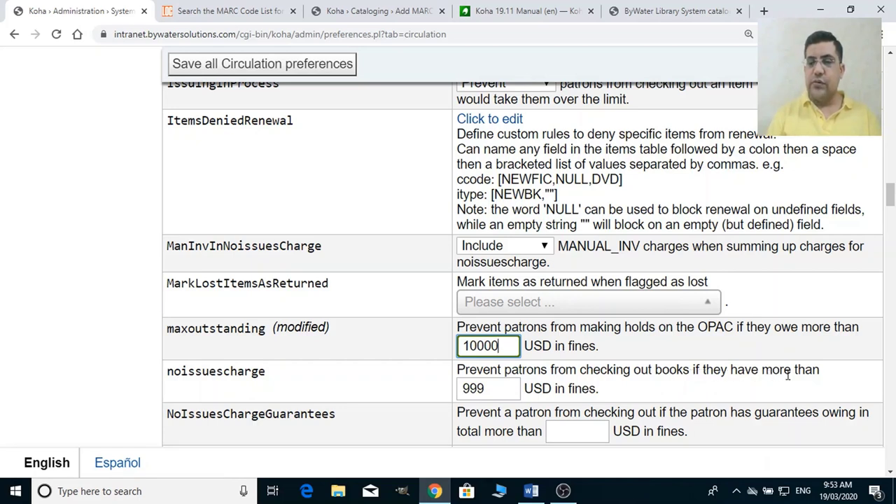
pyautogui.click(495, 386)
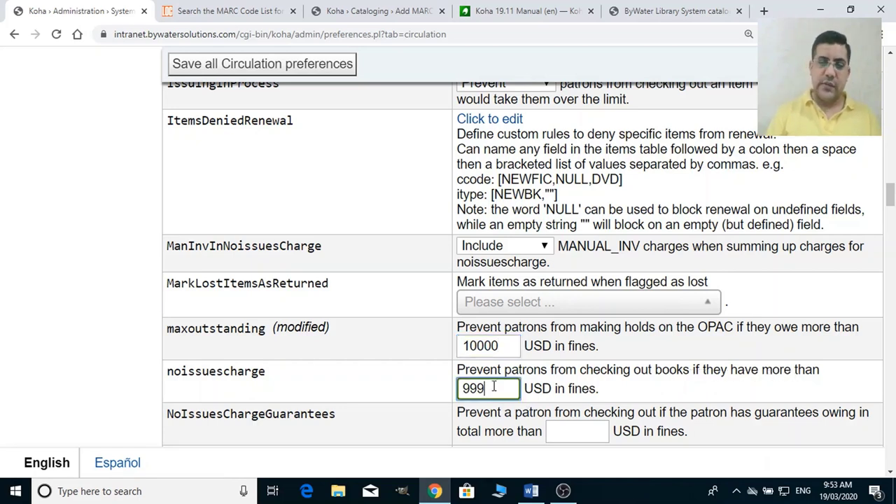
pyautogui.press('BackSpace')
pyautogui.press('BackSpace')
pyautogui.press('BackSpace')
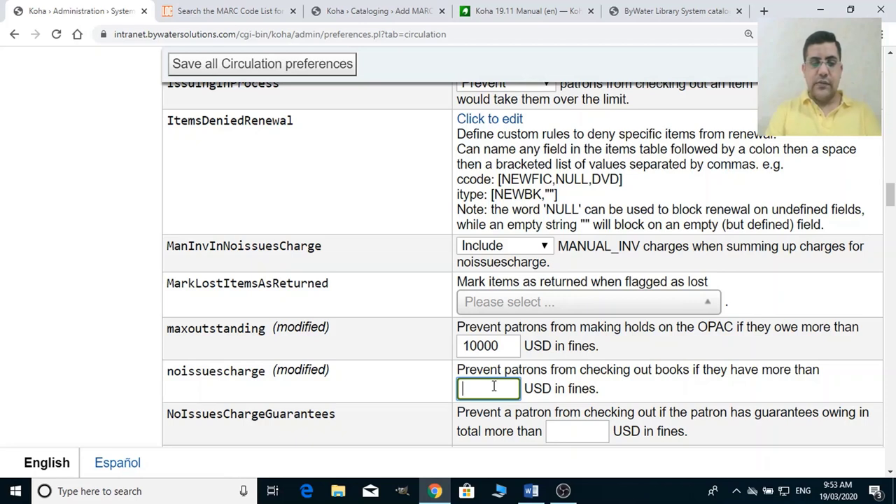
pyautogui.write('500')
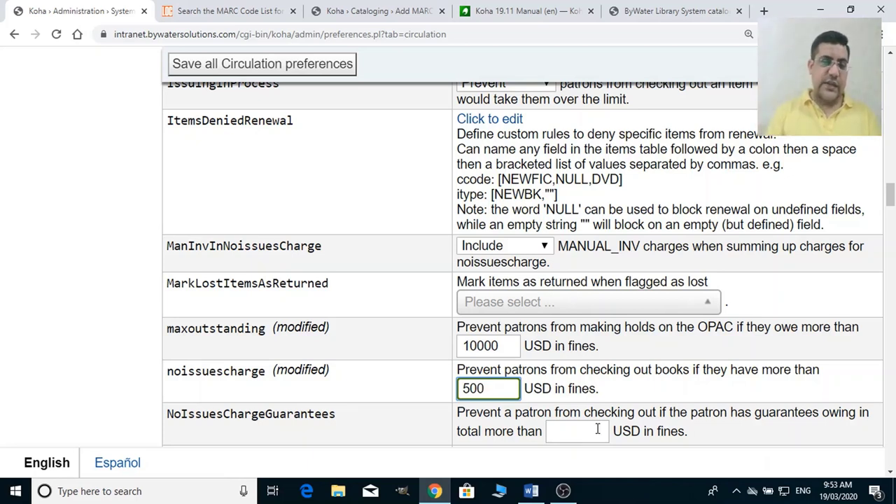
pyautogui.click(688, 392)
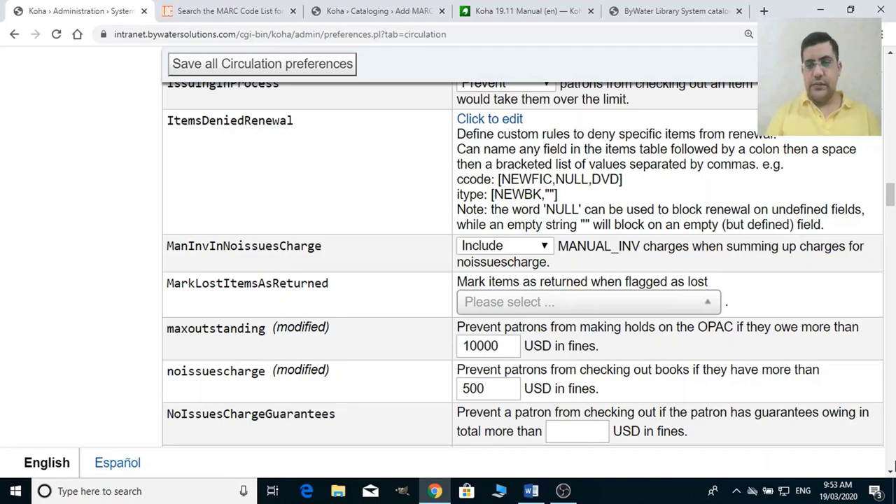
pyautogui.scroll(-5, 893, 466)
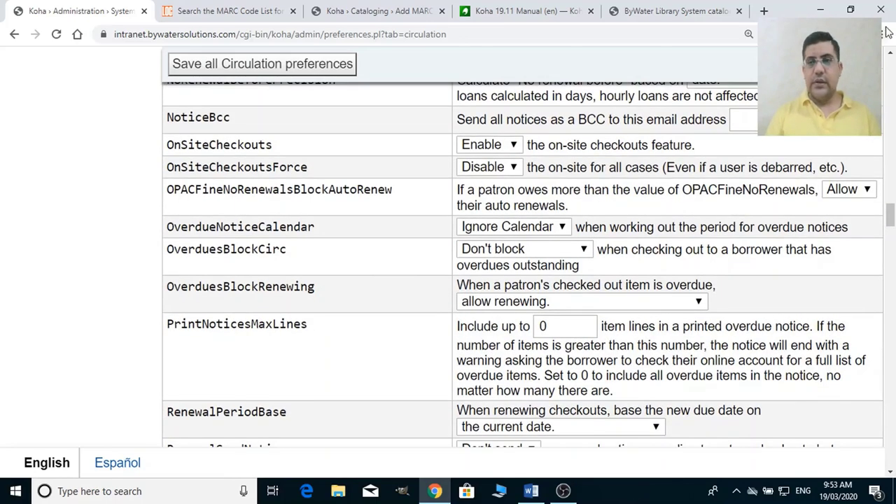
# Enter the BCC Gmail address in NoticeBcc so every notice is copied there.
pyautogui.scroll(1, 846, 153)
pyautogui.scroll(5, 846, 153)
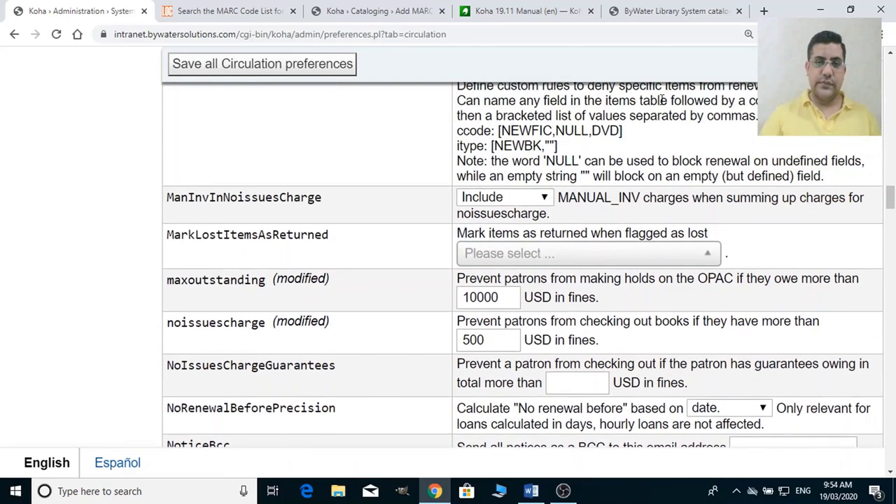
pyautogui.scroll(-3, 595, 308)
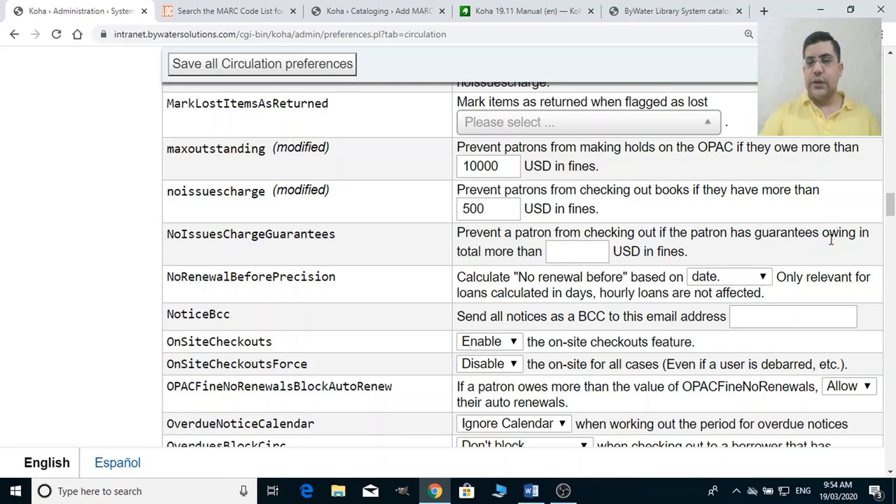
pyautogui.click(574, 259)
pyautogui.scroll(-2, 530, 315)
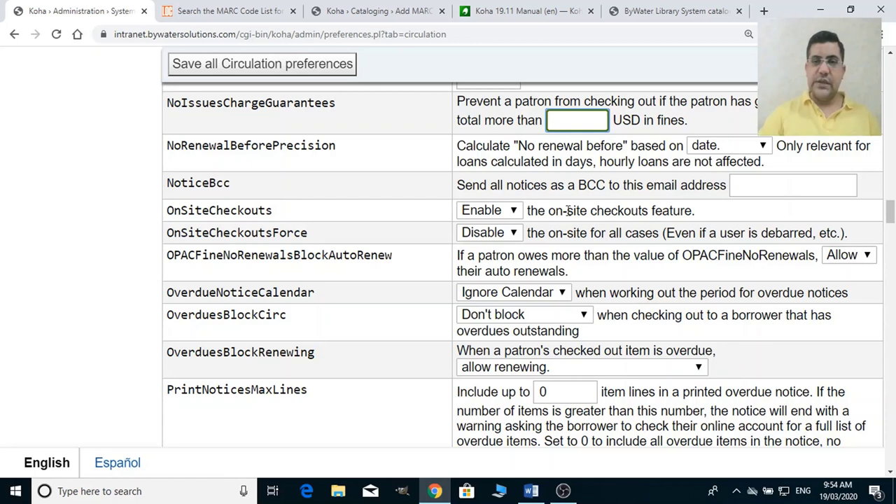
pyautogui.click(756, 187)
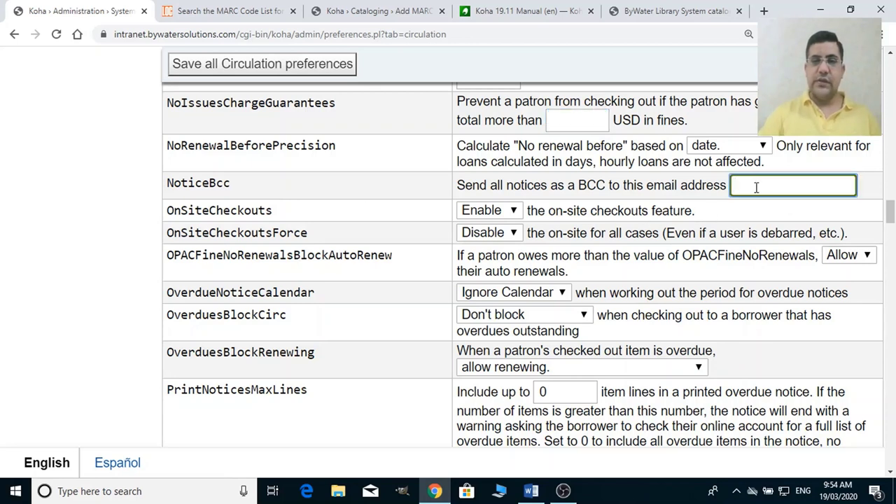
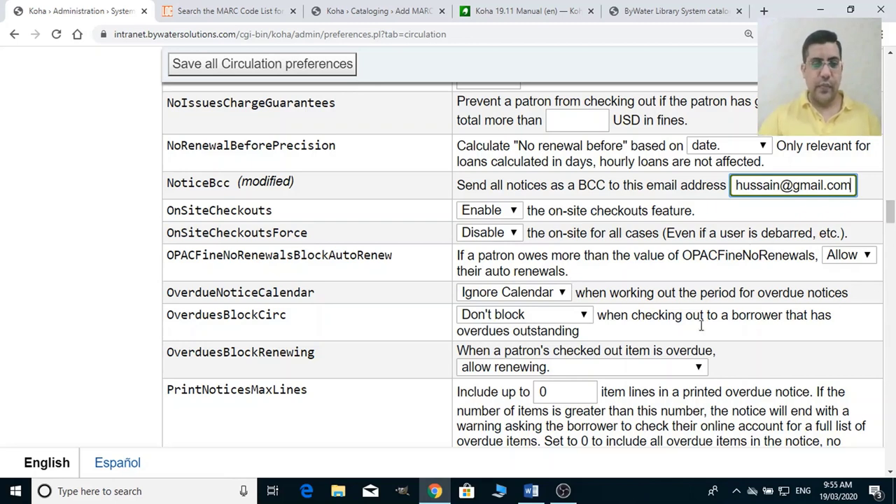
pyautogui.scroll(-3, 467, 336)
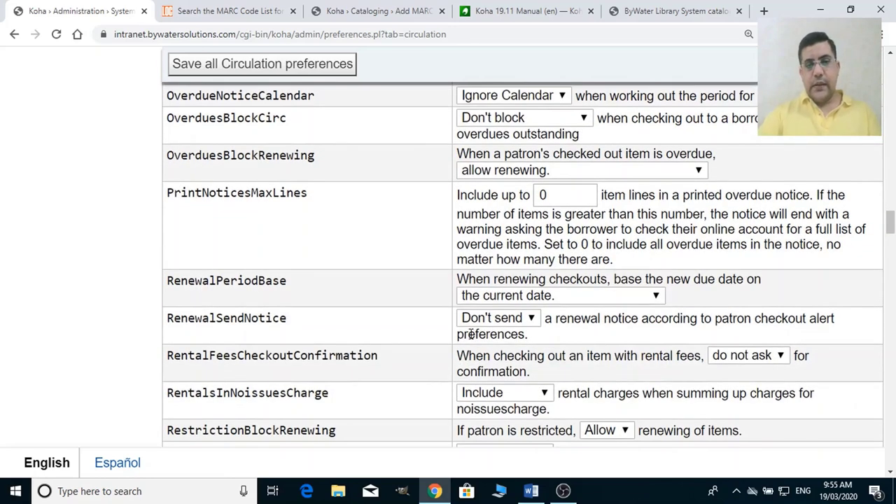
pyautogui.scroll(-3, 470, 334)
pyautogui.scroll(-3, 470, 336)
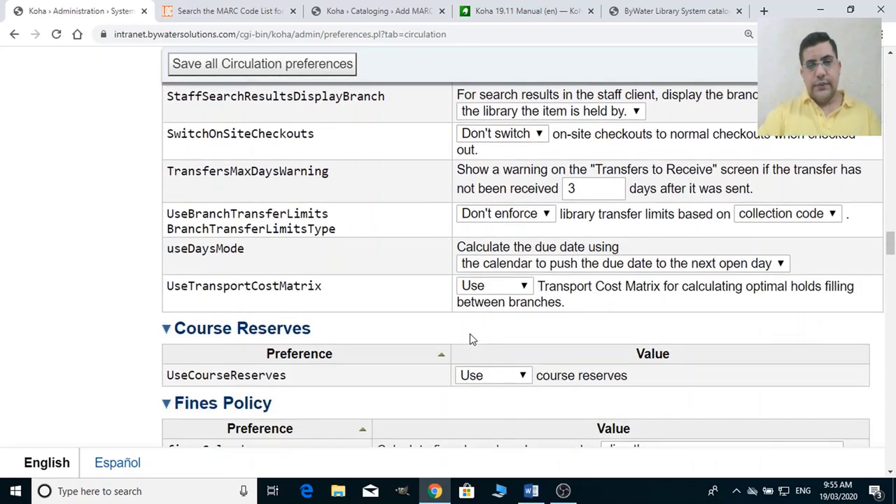
pyautogui.scroll(-2, 469, 333)
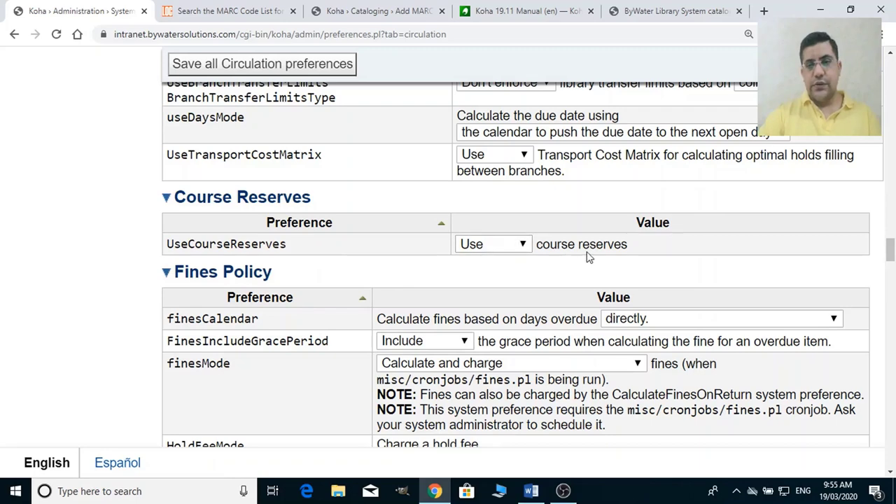
pyautogui.click(513, 249)
pyautogui.click(513, 251)
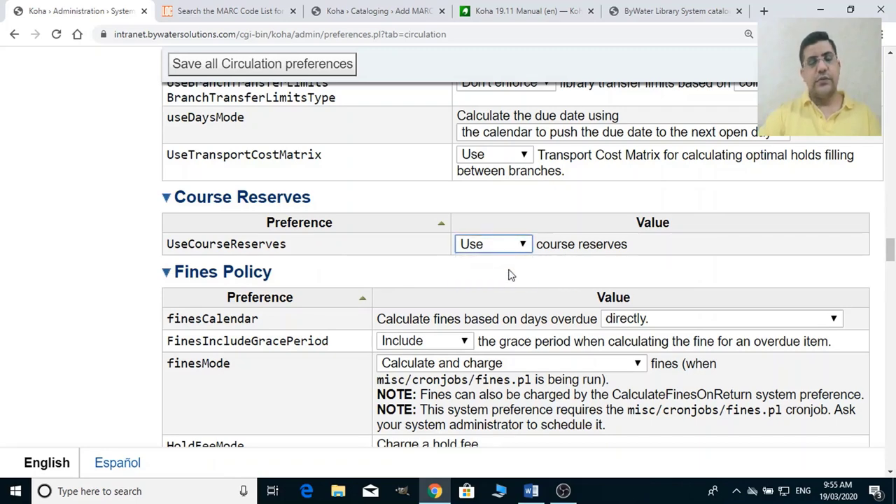
pyautogui.scroll(-2, 519, 336)
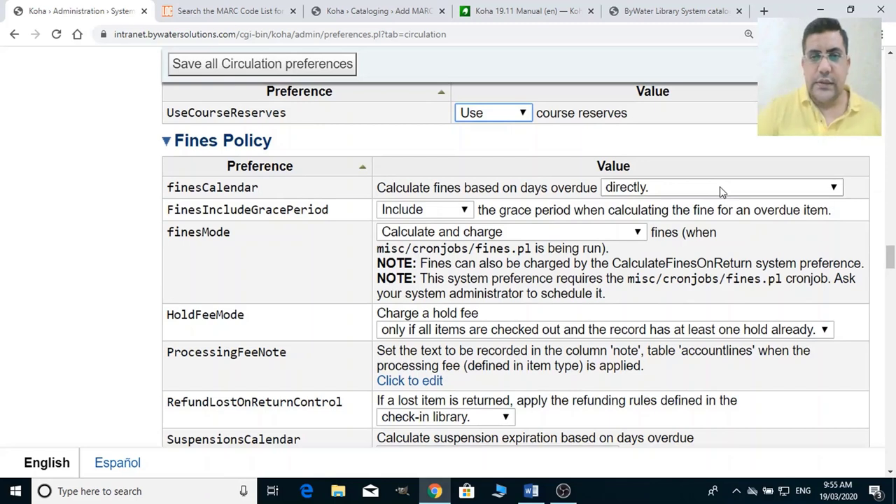
# Set finesCalendar to exclude closed days, FinesIncludeGracePeriod to Don't include, keep finesMode Calculate and charge.
pyautogui.click(723, 186)
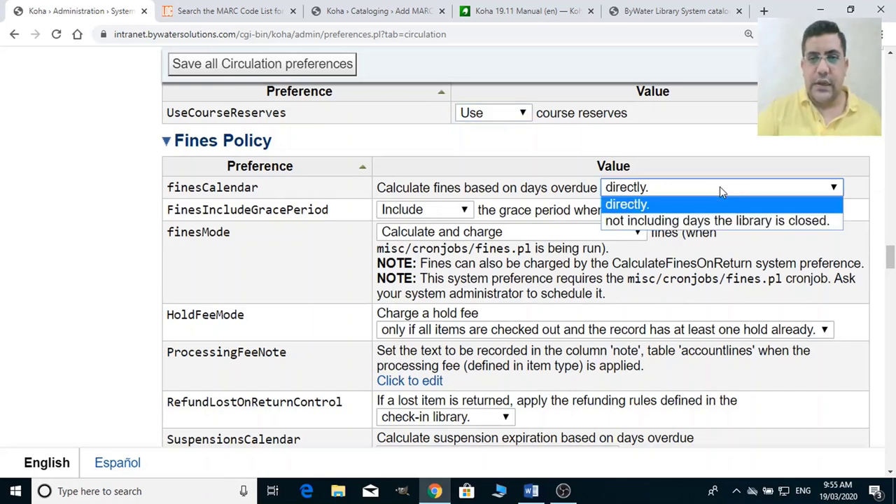
pyautogui.click(736, 222)
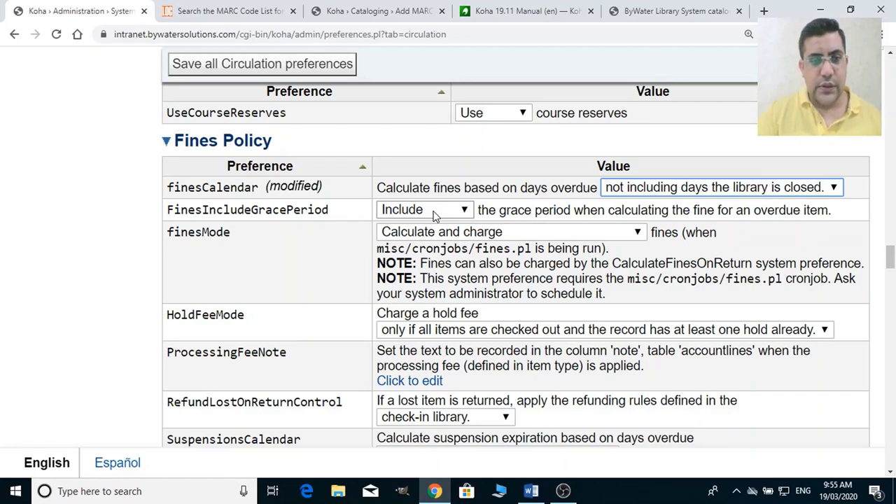
pyautogui.click(445, 213)
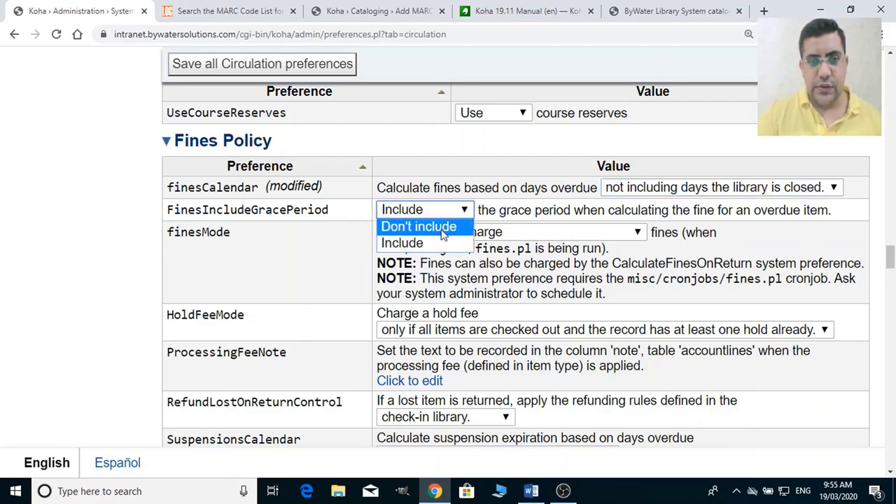
pyautogui.click(444, 226)
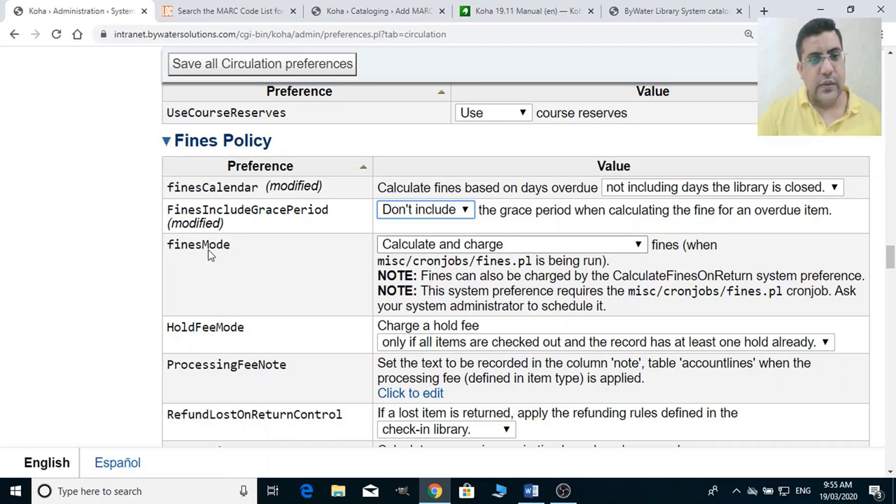
pyautogui.click(472, 249)
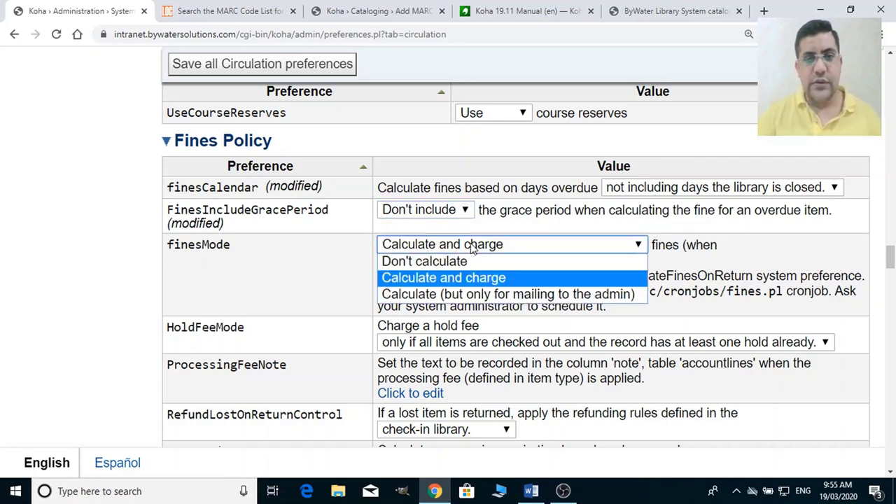
pyautogui.click(469, 280)
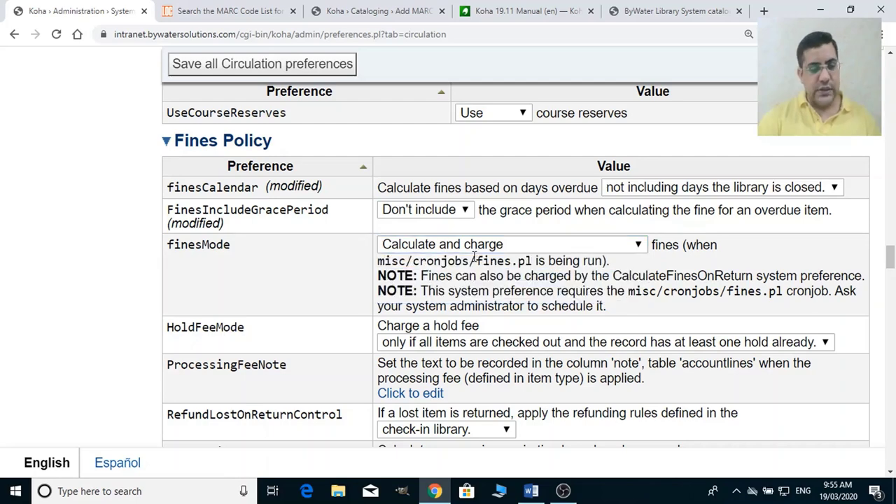
pyautogui.scroll(-2, 470, 289)
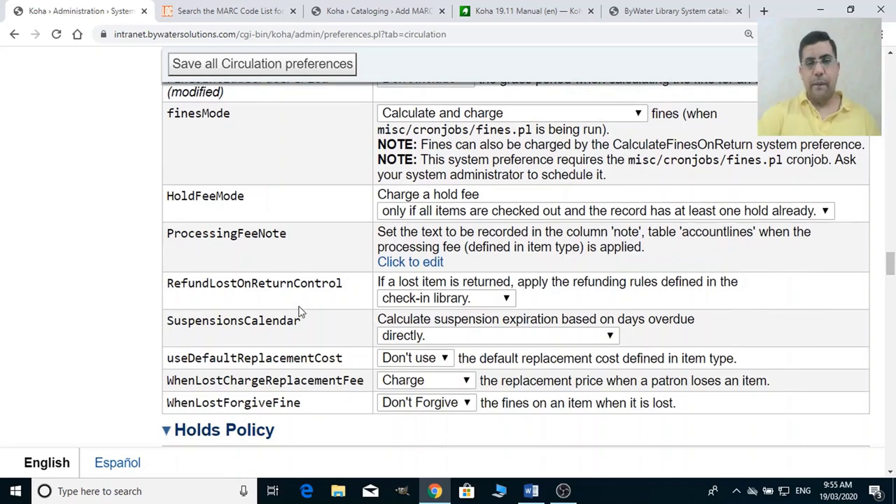
pyautogui.hotkey('alt', 'Tab')
pyautogui.doubleClick(246, 108)
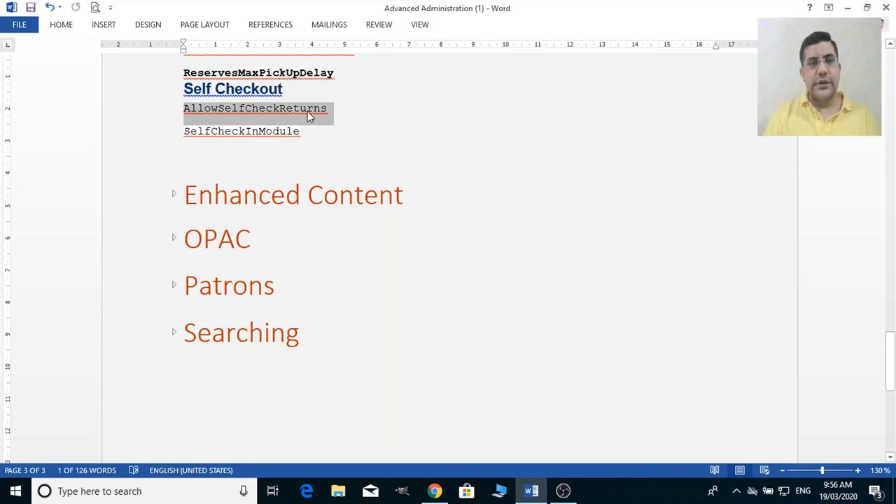
pyautogui.hotkey('alt', 'Tab')
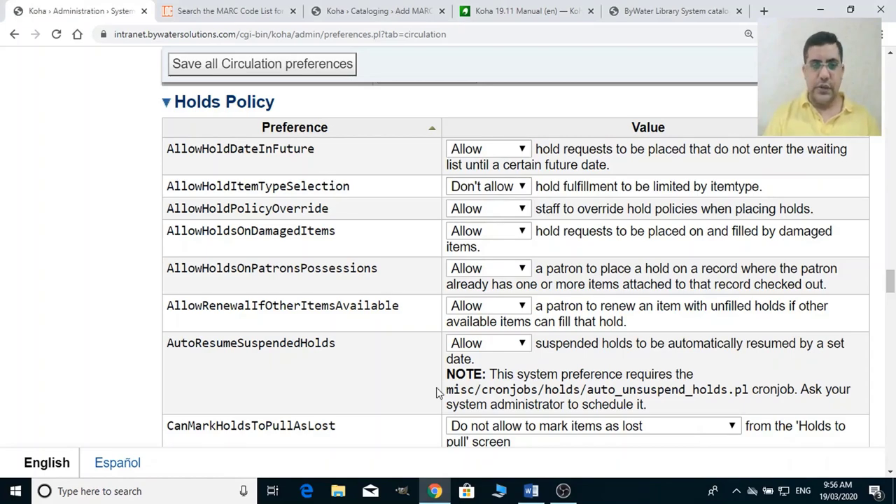
# Scroll past Holds Policy, Interface and Interlibrary Loans down to the Self Checkout section.
pyautogui.scroll(-4, 436, 392)
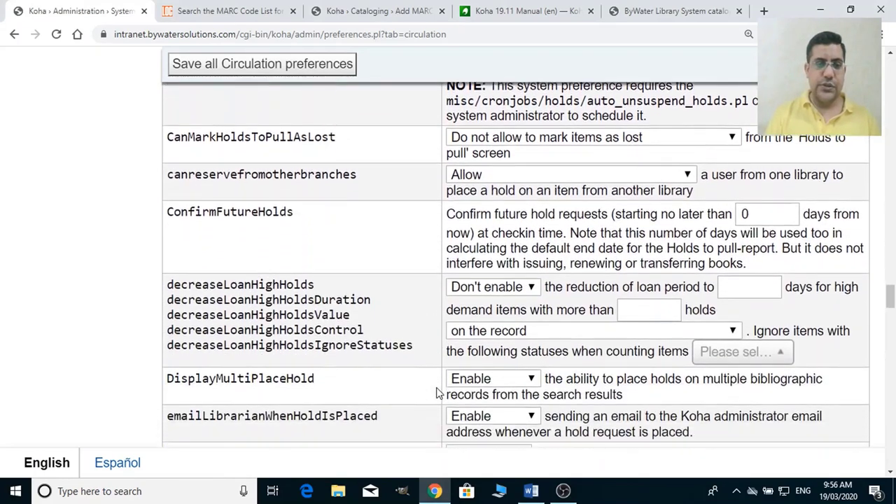
pyautogui.scroll(-6, 436, 392)
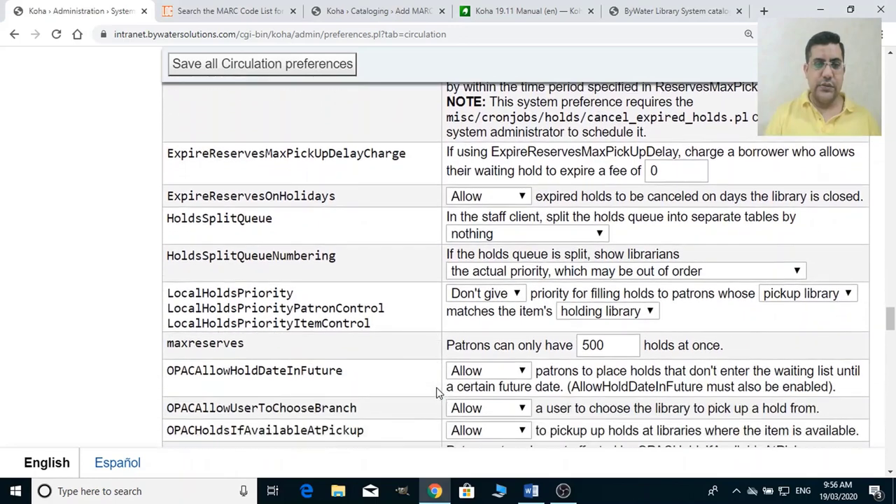
pyautogui.scroll(-1, 436, 392)
pyautogui.scroll(-1, 438, 393)
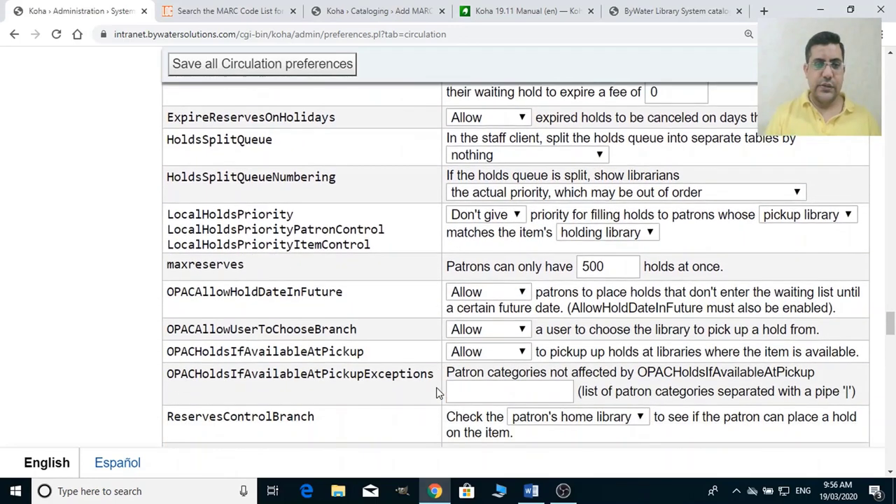
pyautogui.scroll(-5, 437, 388)
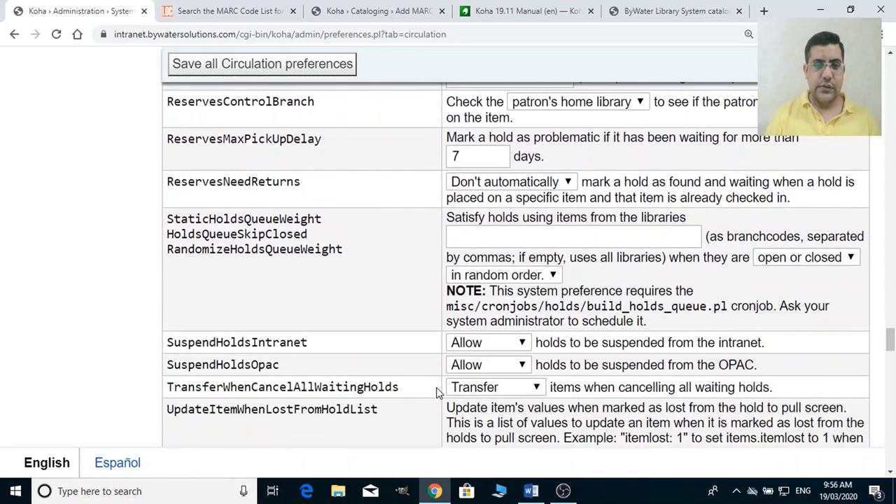
pyautogui.scroll(-7, 436, 388)
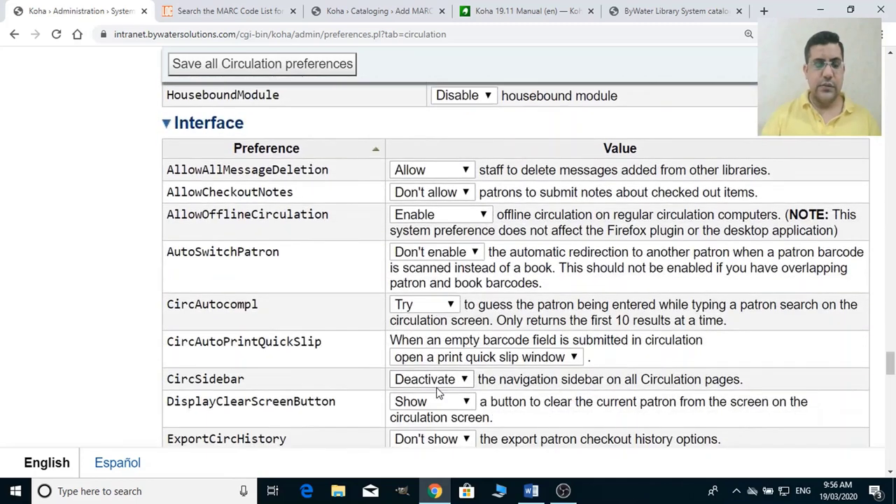
pyautogui.scroll(2, 678, 369)
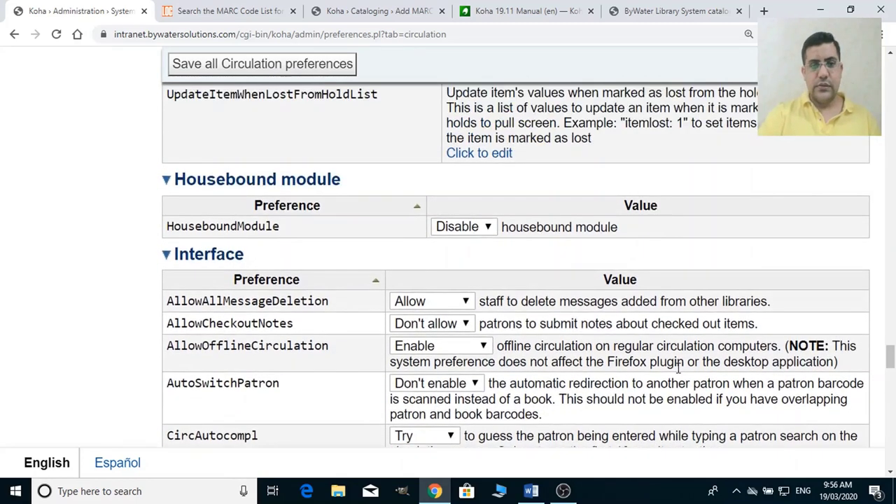
pyautogui.scroll(1, 369, 360)
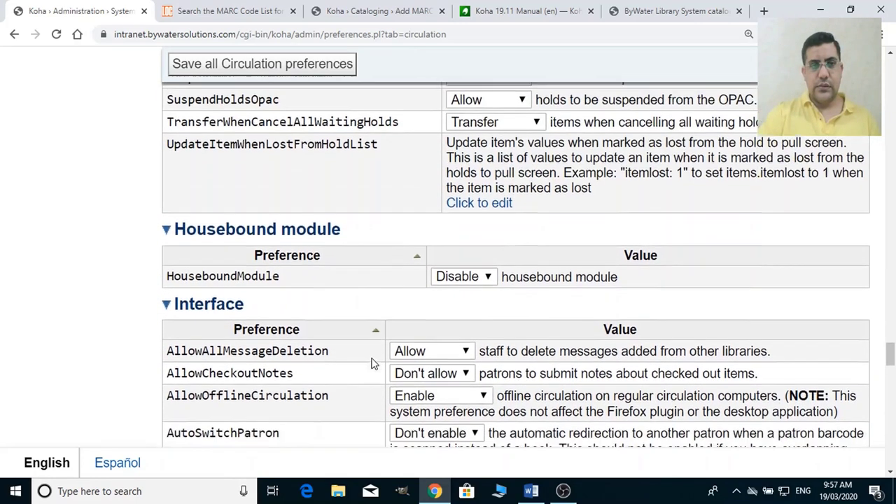
pyautogui.scroll(-3, 370, 362)
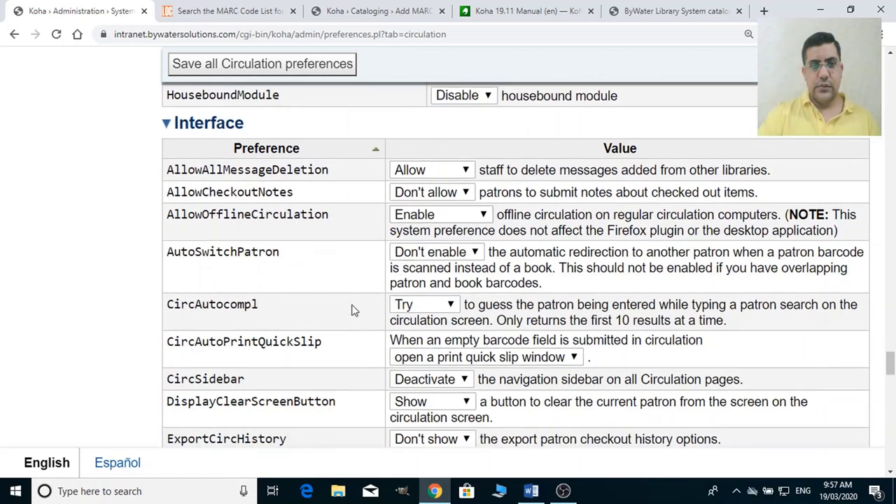
pyautogui.scroll(-1, 354, 315)
pyautogui.scroll(-4, 353, 314)
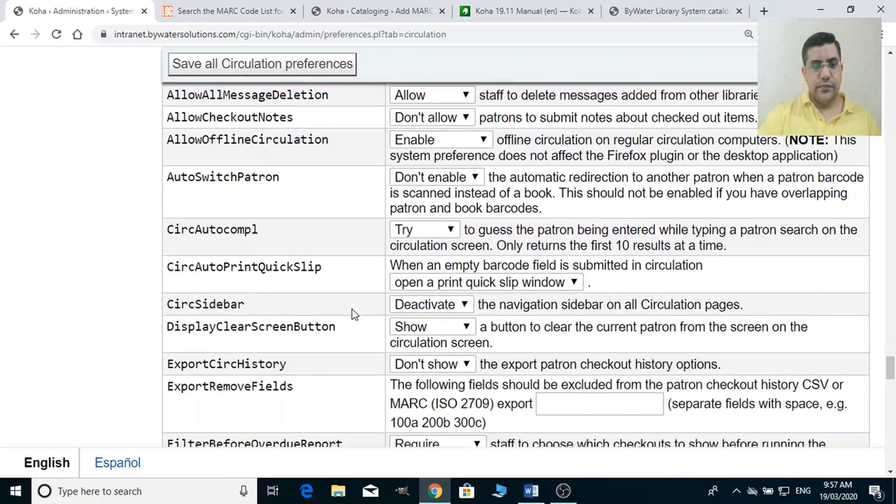
pyautogui.scroll(-3, 353, 314)
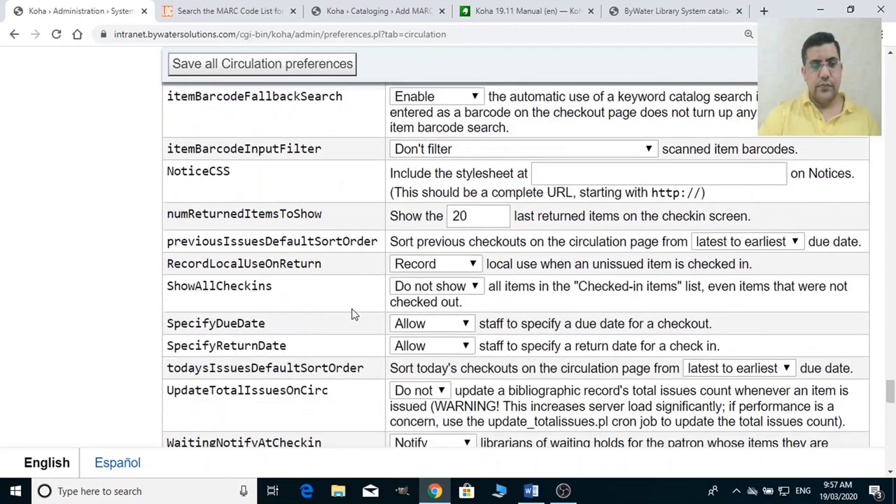
pyautogui.scroll(-3, 353, 315)
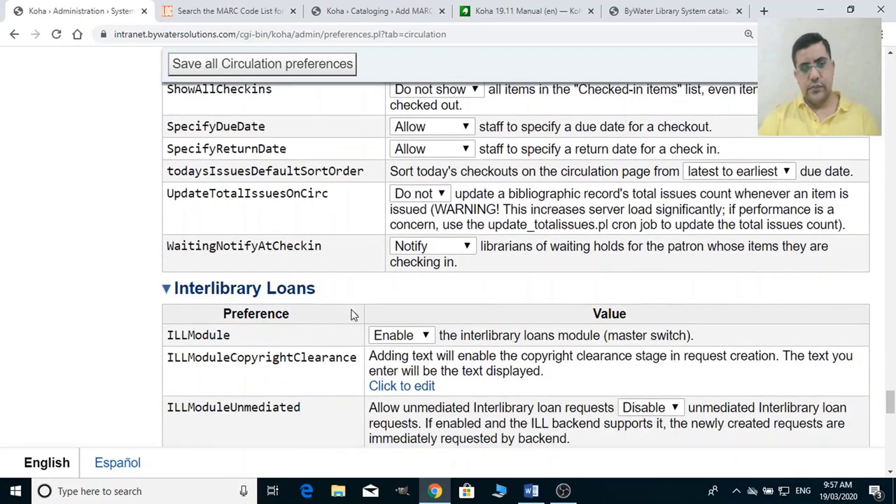
pyautogui.scroll(-4, 354, 314)
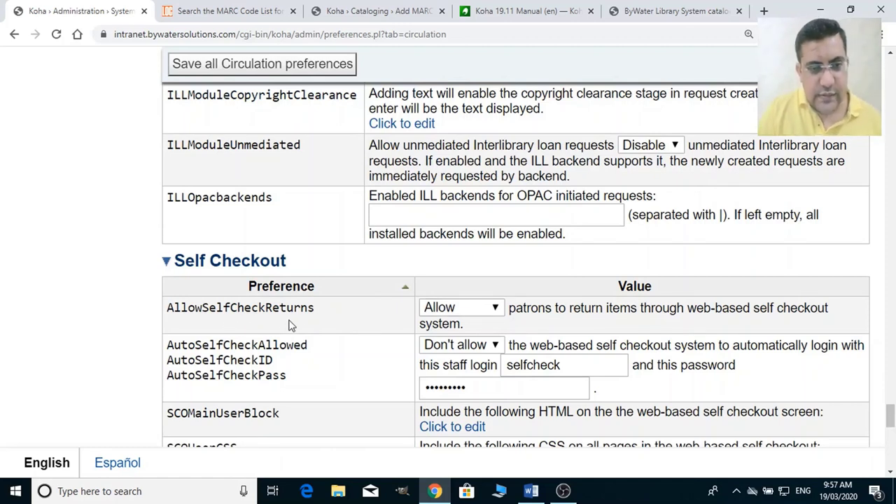
# Keep AllowSelfCheckReturns at Allow, then bring up the Word outline's Self Checkout entries.
pyautogui.click(489, 311)
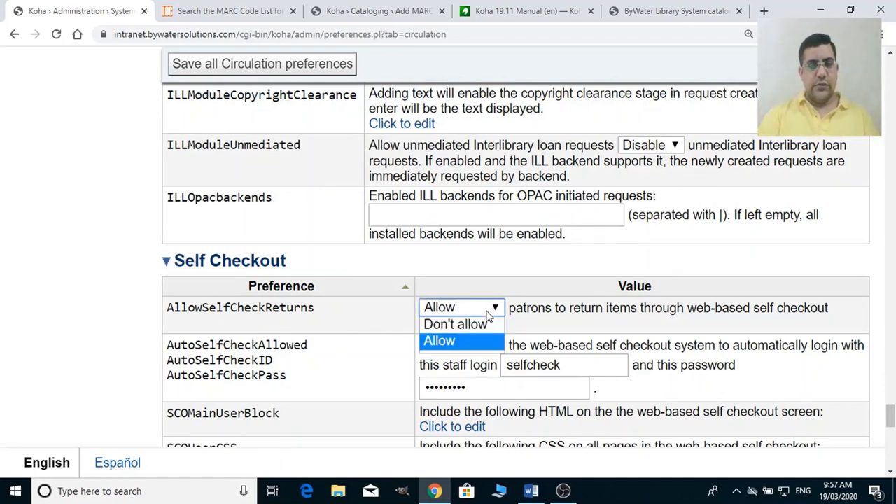
pyautogui.click(488, 312)
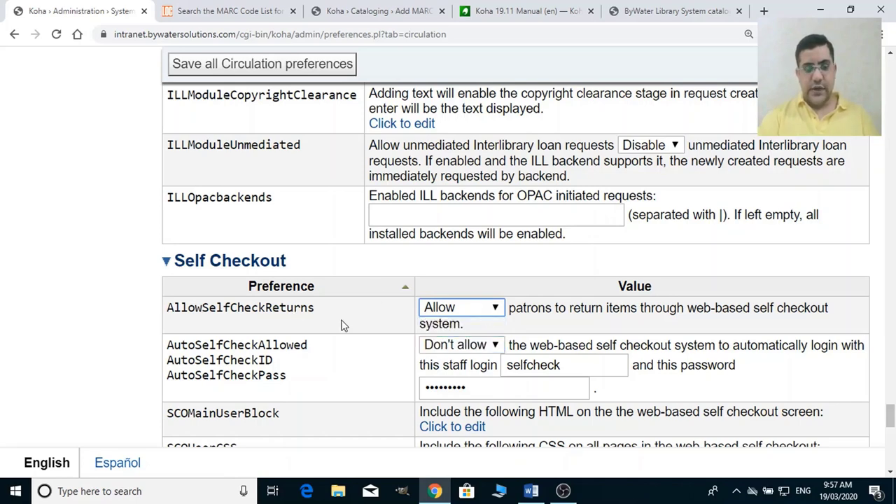
pyautogui.scroll(-5, 495, 384)
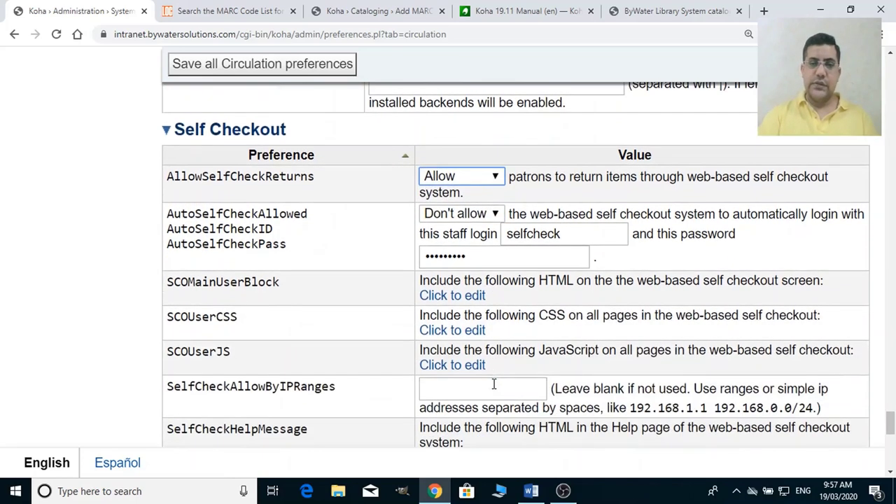
pyautogui.scroll(2, 495, 386)
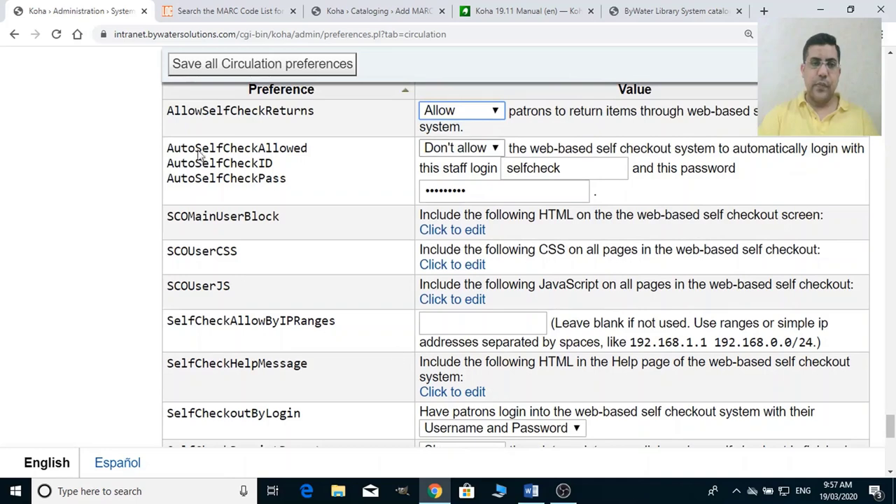
pyautogui.scroll(2, 201, 155)
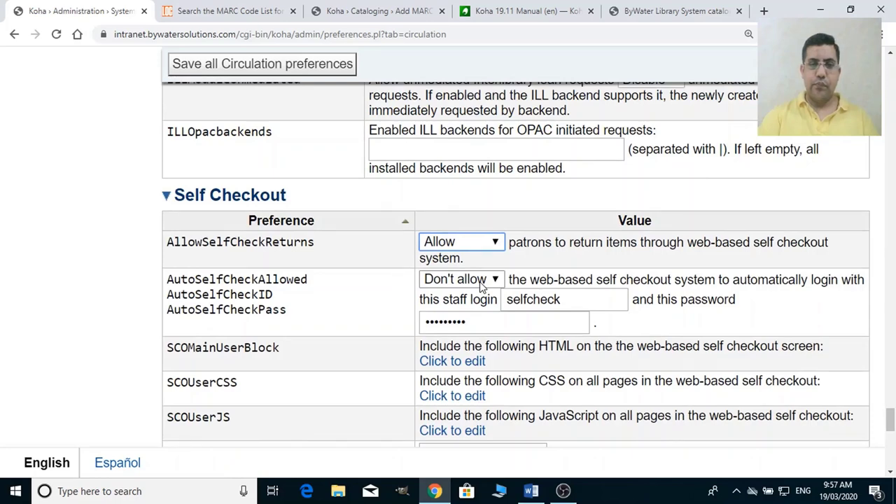
pyautogui.scroll(-1, 416, 332)
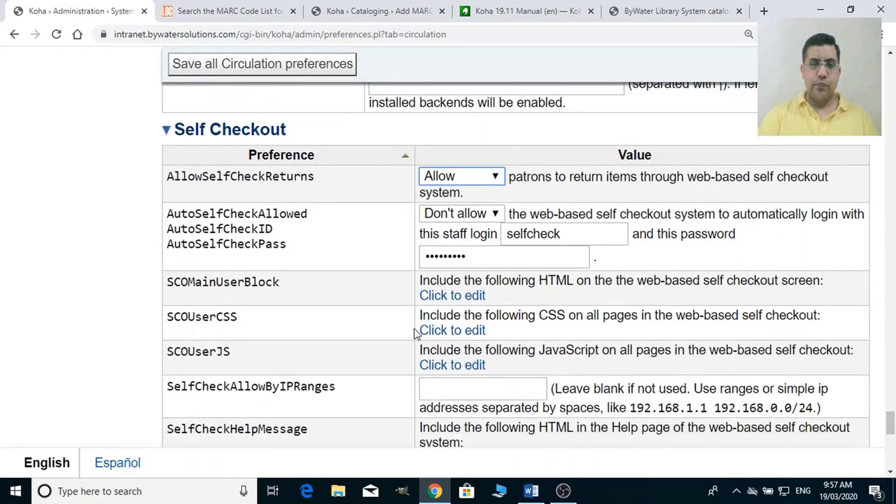
pyautogui.scroll(-3, 415, 332)
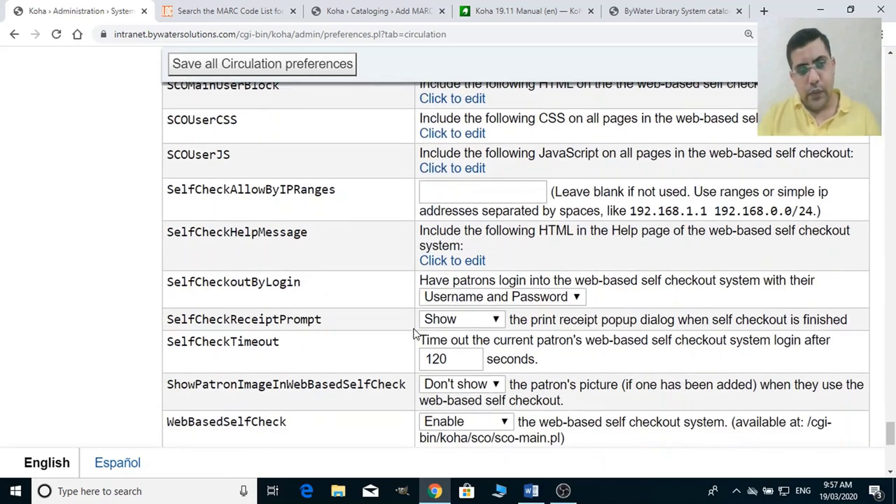
pyautogui.hotkey('alt', 'Tab')
# Return from Word to Koha and scroll up to the Accounts section at the top.
pyautogui.scroll(1, 409, 321)
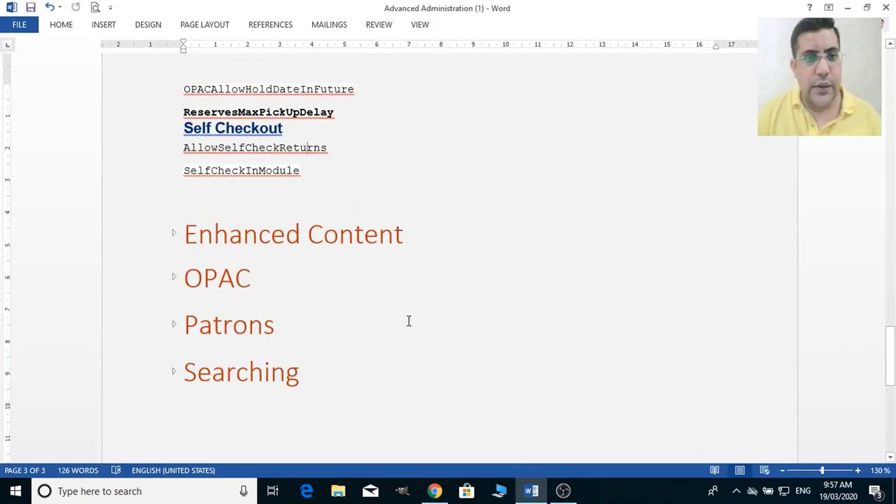
pyautogui.hotkey('alt', 'Tab')
pyautogui.scroll(5, 413, 323)
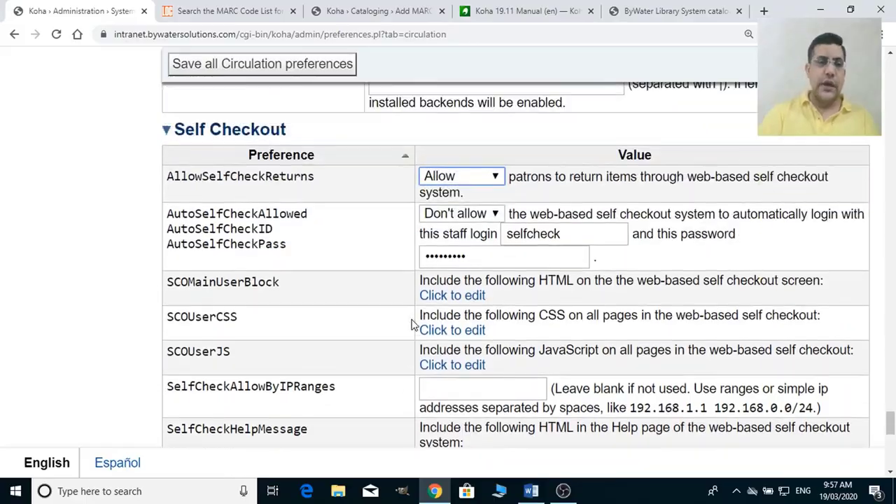
pyautogui.scroll(15, 413, 323)
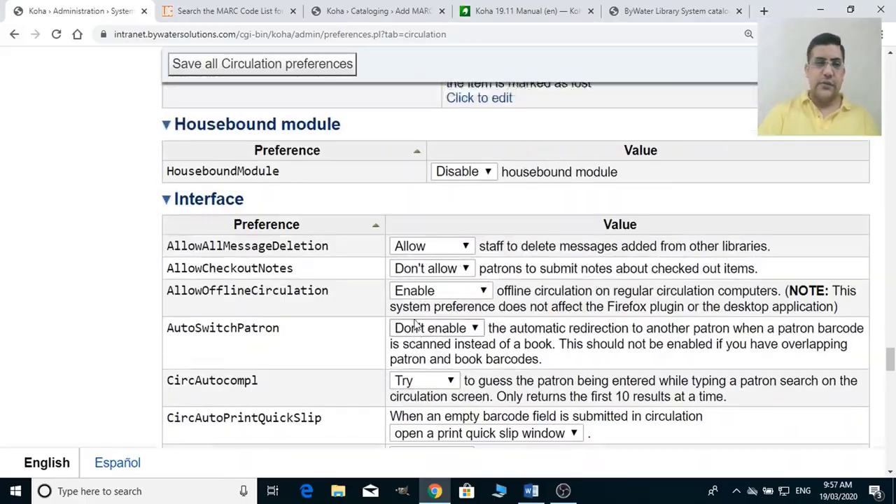
pyautogui.scroll(15, 413, 323)
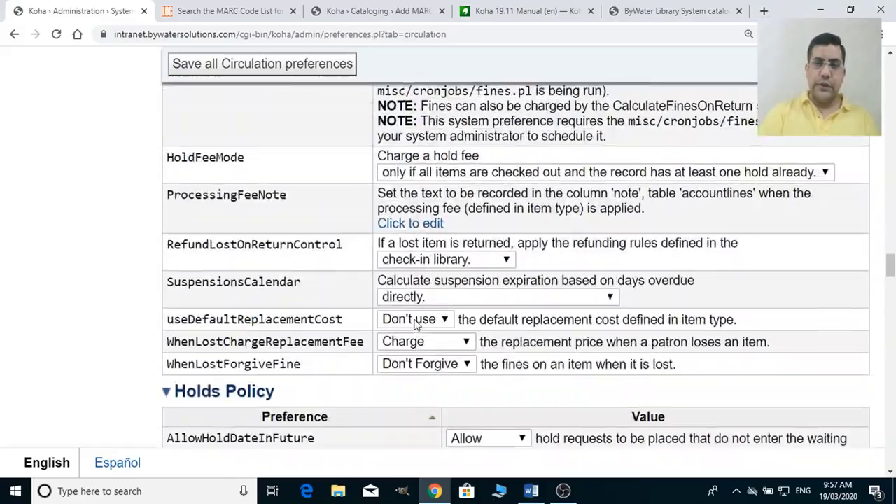
pyautogui.scroll(15, 413, 323)
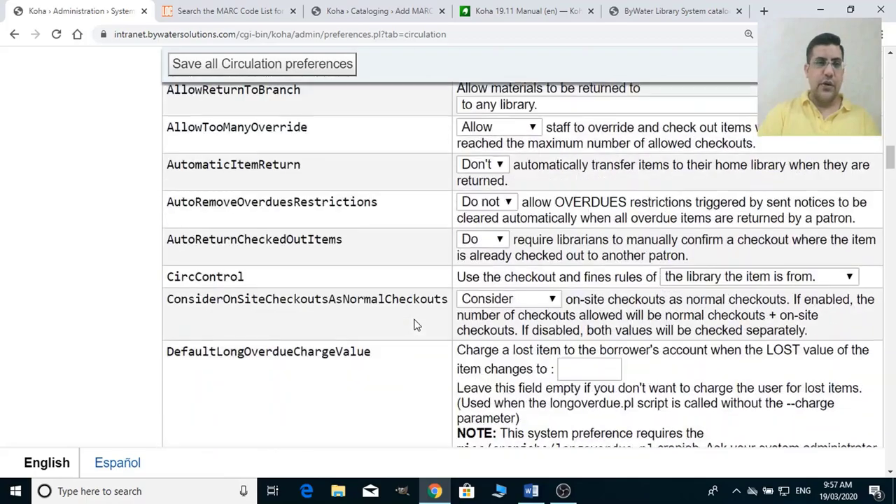
pyautogui.scroll(10, 414, 324)
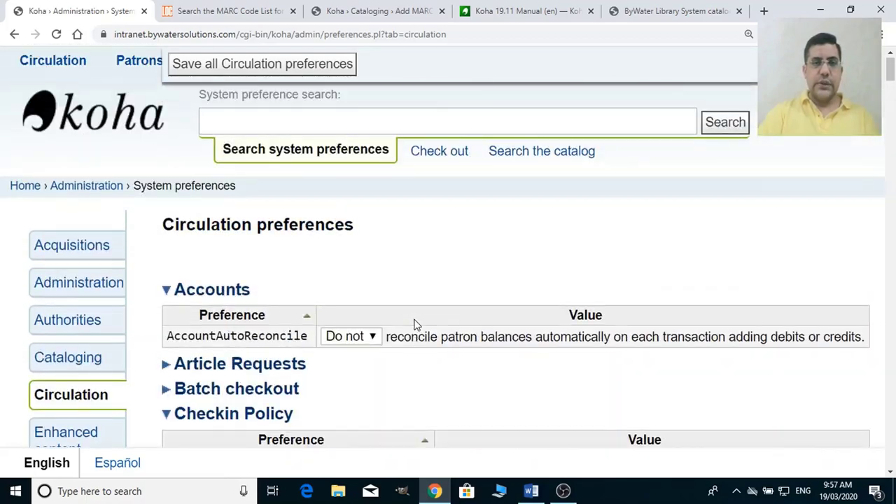
# Save all modified Circulation preferences, then go to the Enhanced content preferences.
pyautogui.click(326, 257)
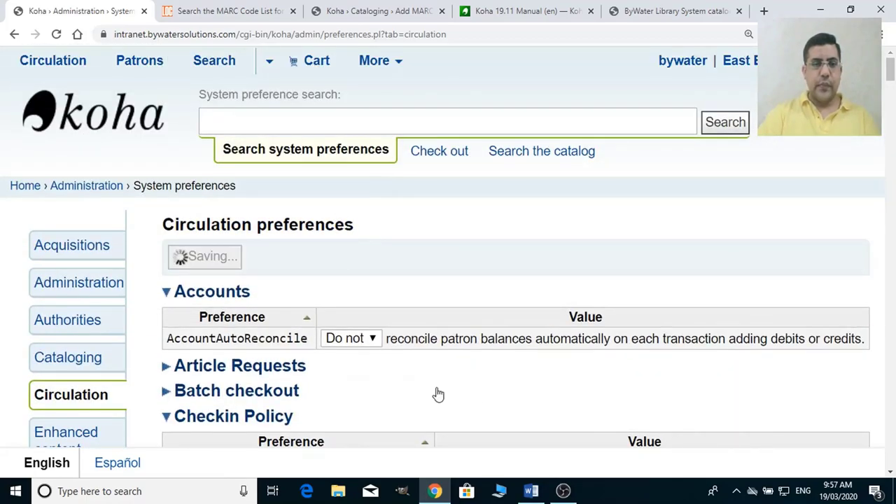
pyautogui.scroll(-2, 438, 395)
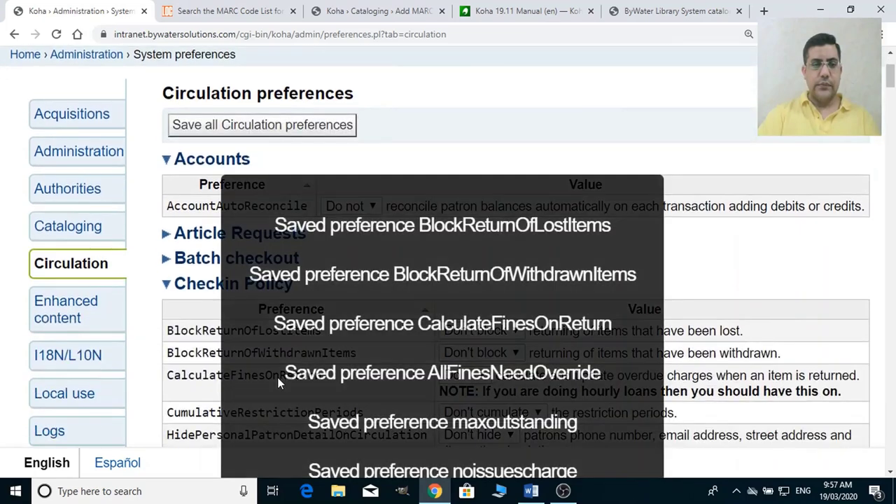
pyautogui.click(99, 321)
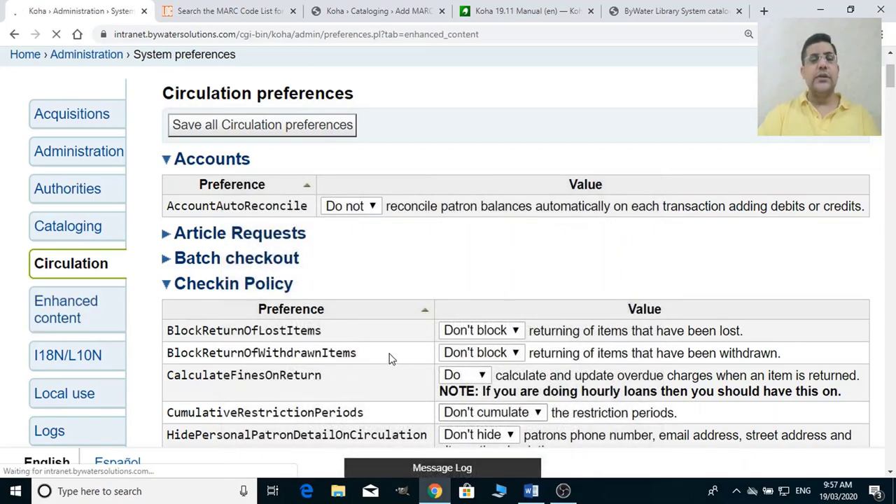
# Scroll through the Enhanced Content sections from Adlibris down to Manual, then back near the top.
pyautogui.scroll(-2, 397, 359)
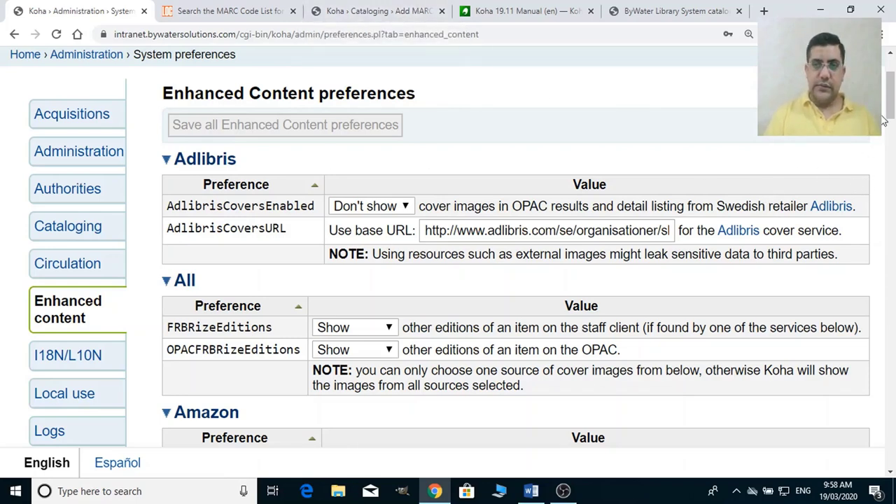
pyautogui.moveTo(892, 113); pyautogui.dragTo(893, 112)
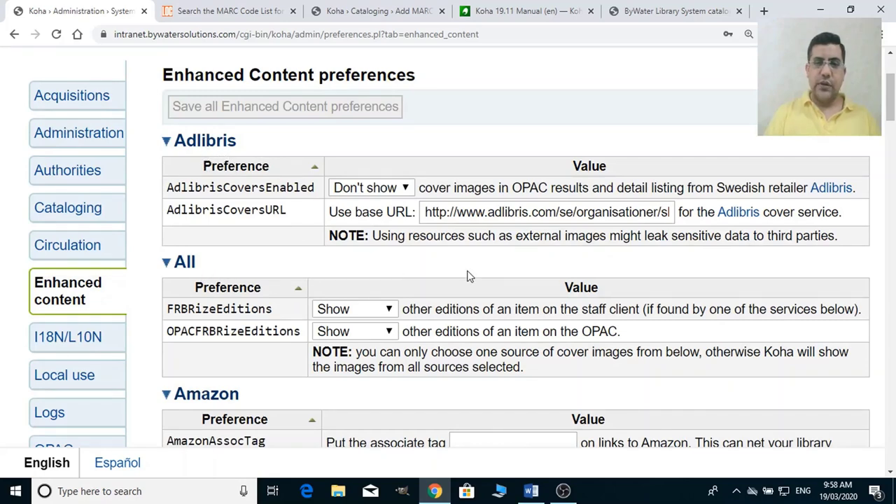
pyautogui.moveTo(891, 105); pyautogui.dragTo(894, 226)
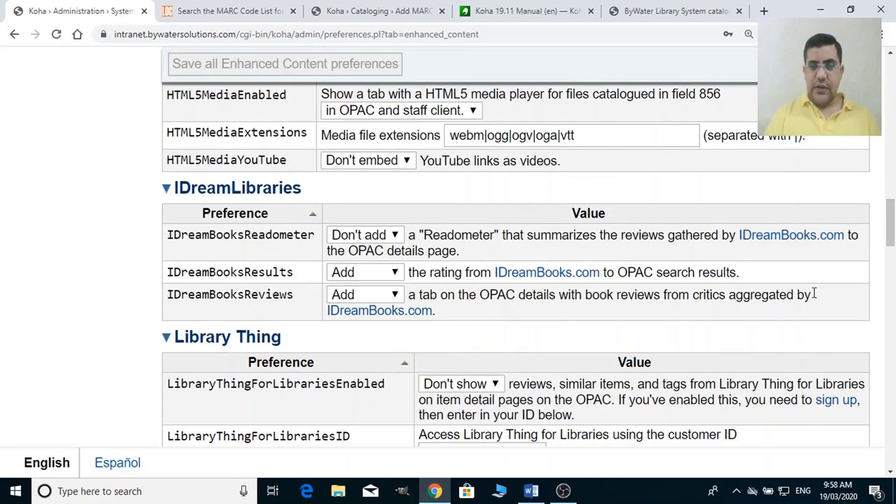
pyautogui.scroll(-1, 893, 225)
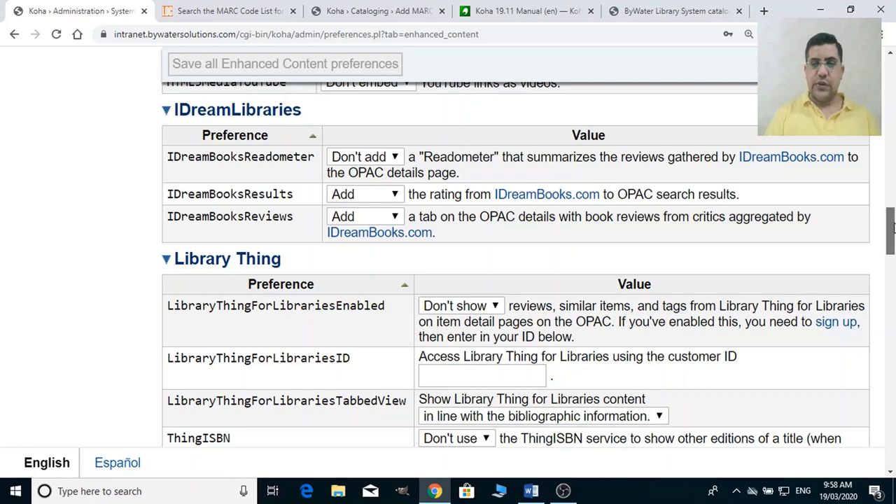
pyautogui.moveTo(893, 224); pyautogui.dragTo(894, 236)
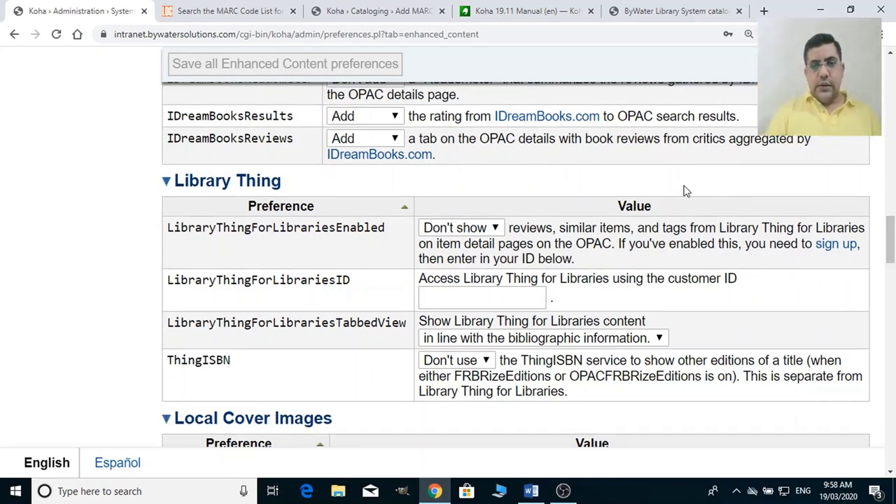
pyautogui.click(888, 244)
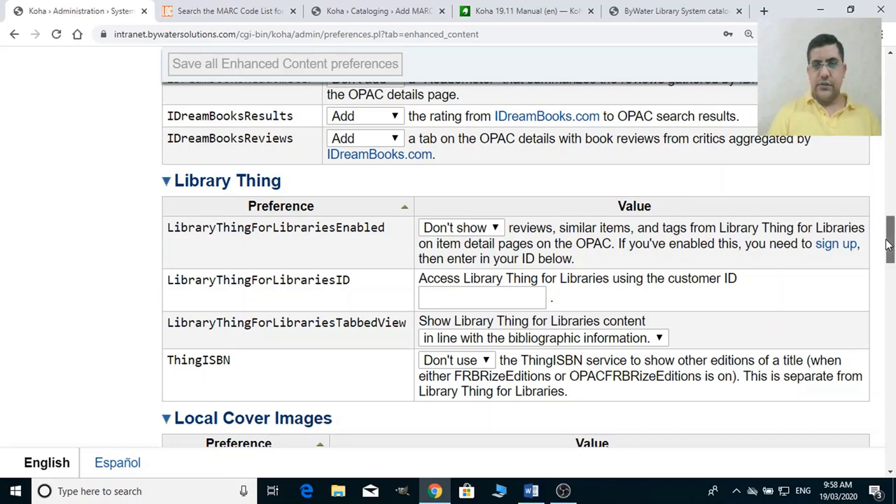
pyautogui.moveTo(888, 244); pyautogui.dragTo(890, 264)
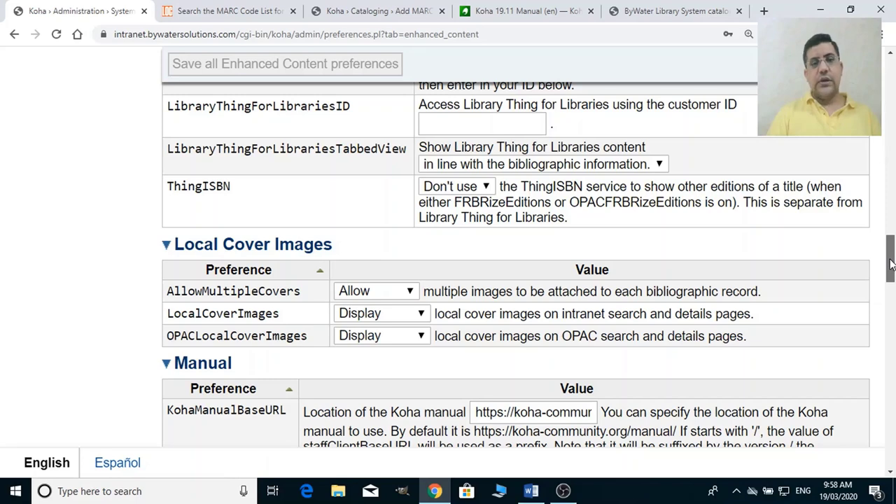
pyautogui.moveTo(891, 264); pyautogui.dragTo(858, 109)
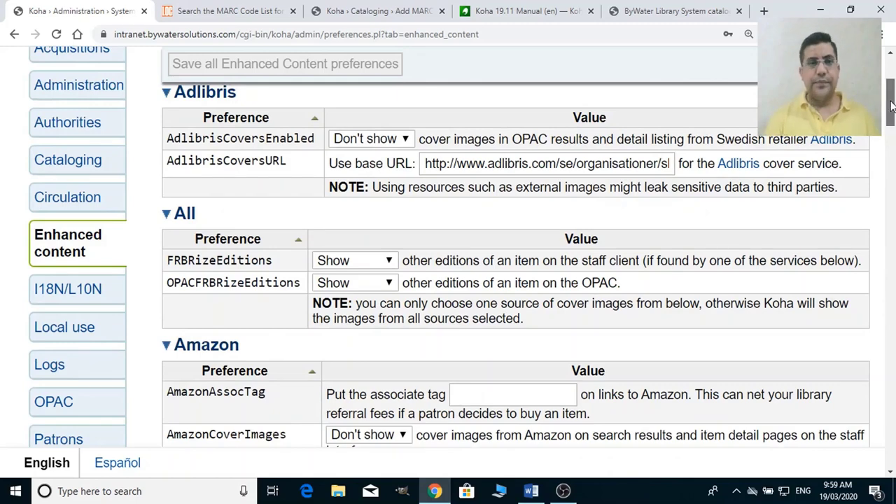
# Switch both FRBRizeEditions and OPACFRBRizeEditions from Show to Don't show.
pyautogui.moveTo(891, 107); pyautogui.dragTo(891, 105)
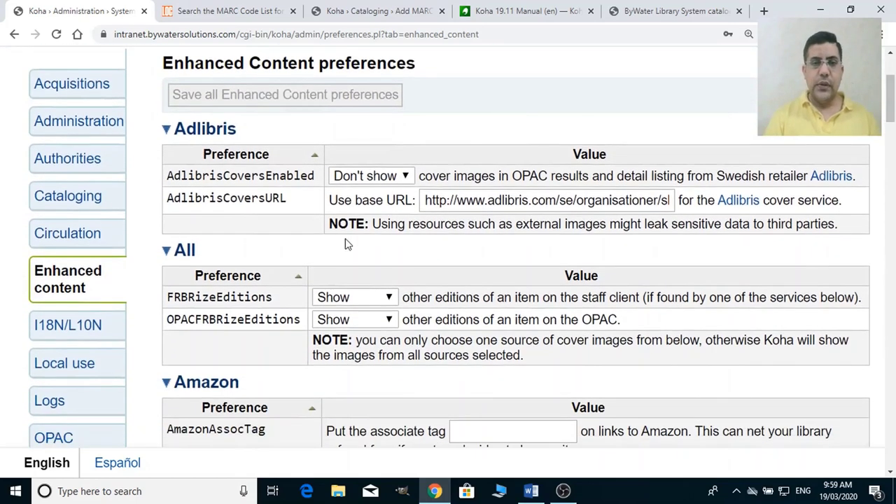
pyautogui.click(367, 299)
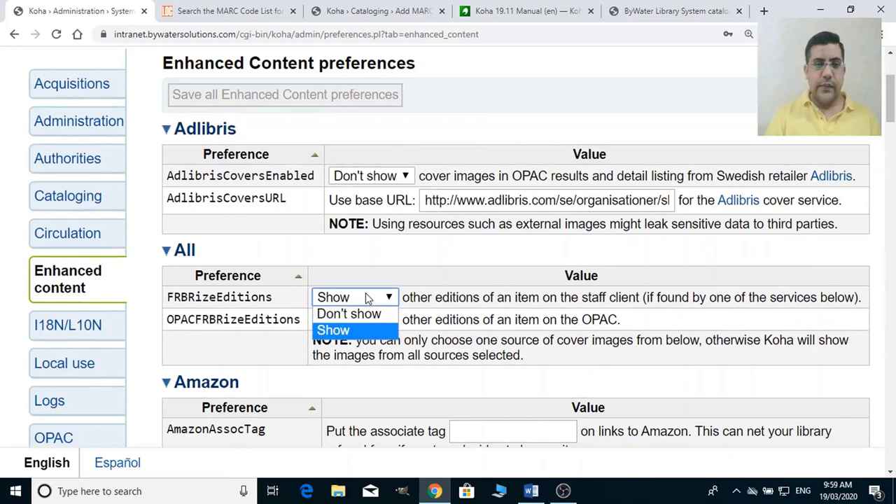
pyautogui.click(356, 329)
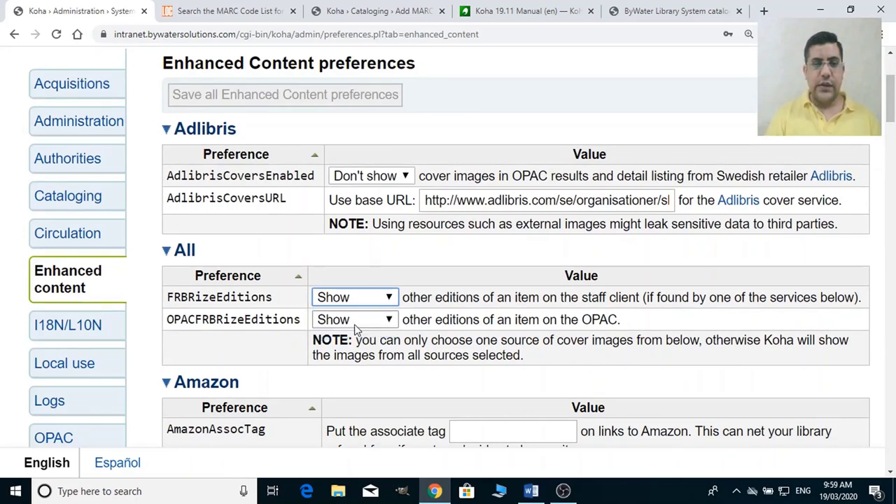
pyautogui.click(354, 321)
pyautogui.click(355, 299)
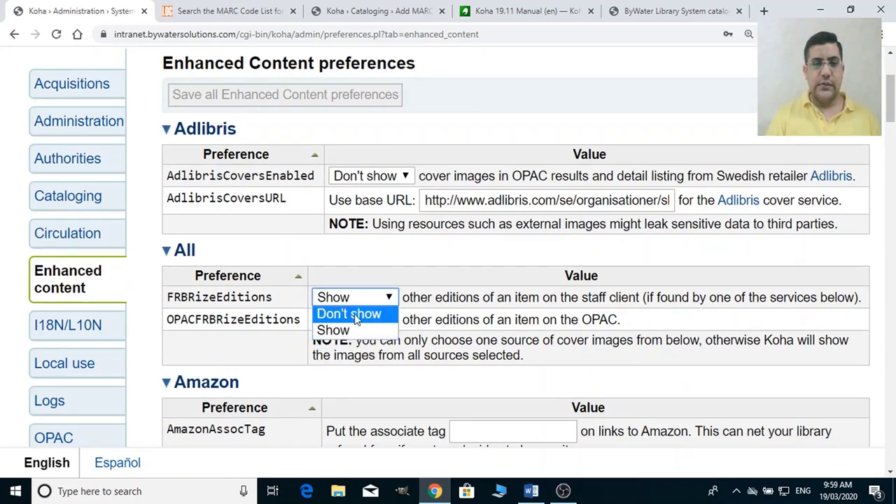
pyautogui.click(354, 321)
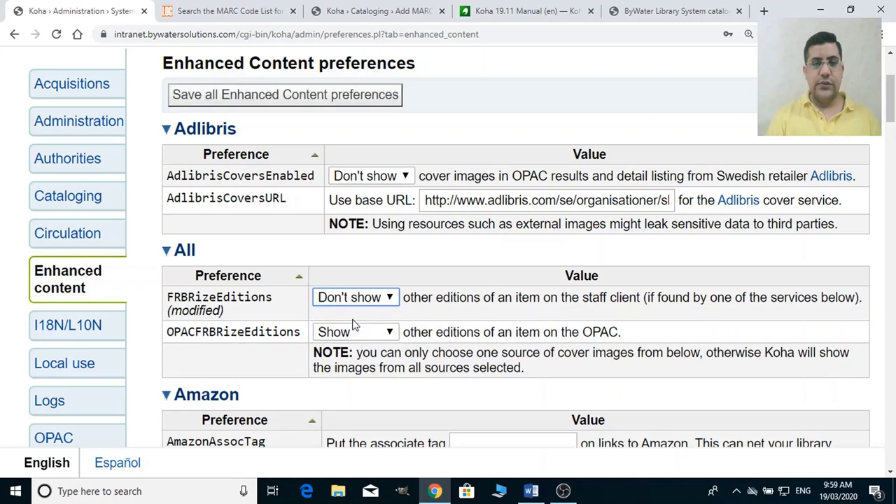
pyautogui.click(356, 335)
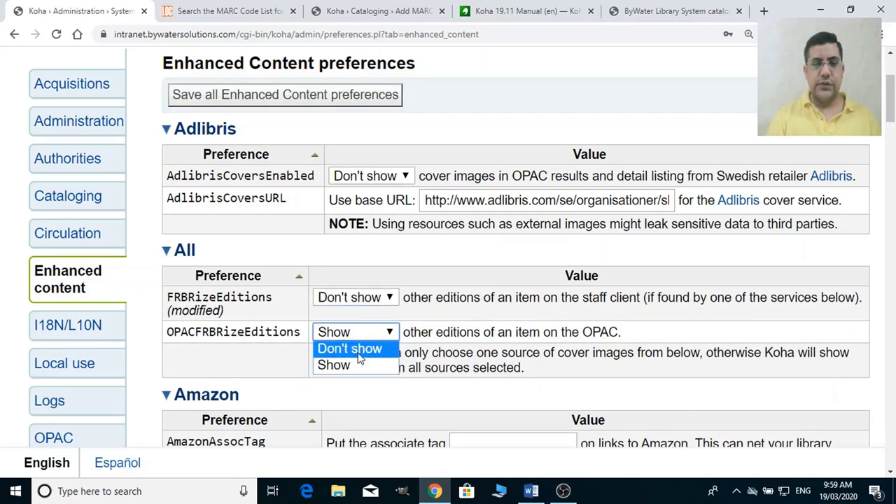
pyautogui.click(358, 348)
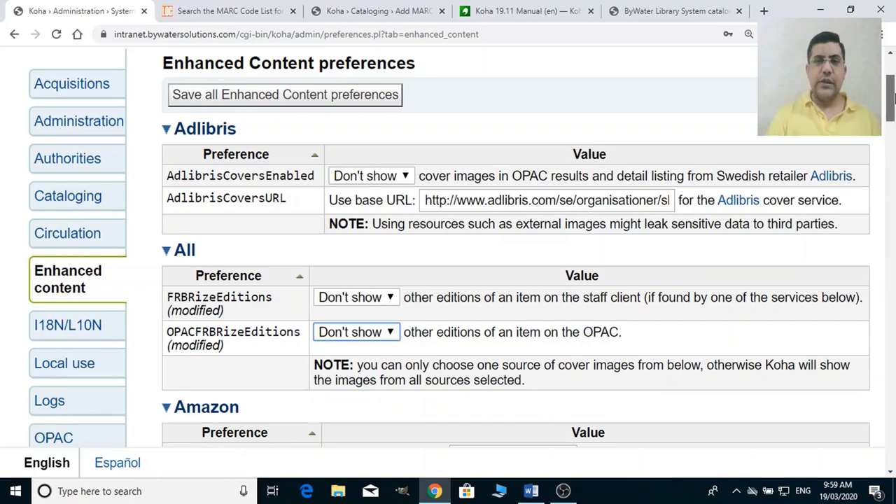
pyautogui.moveTo(893, 98); pyautogui.dragTo(894, 132)
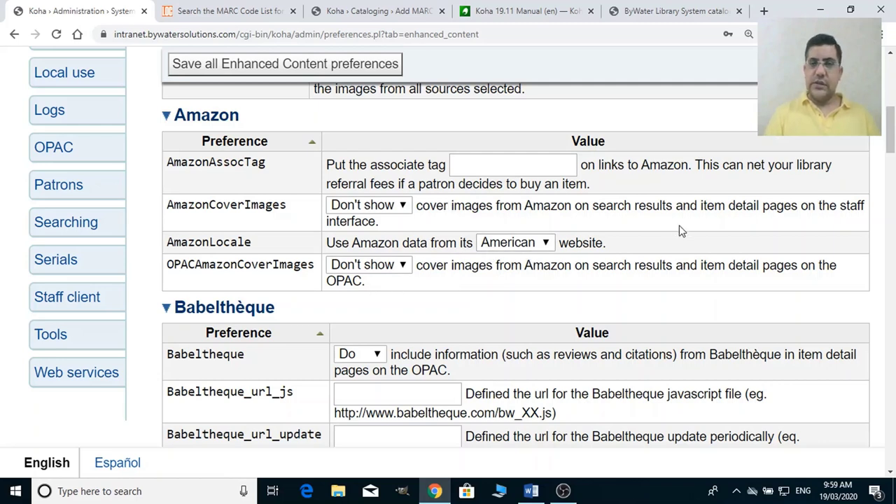
# Set AmazonCoverImages and OPACAmazonCoverImages to Show.
pyautogui.click(369, 210)
pyautogui.click(369, 208)
pyautogui.click(368, 209)
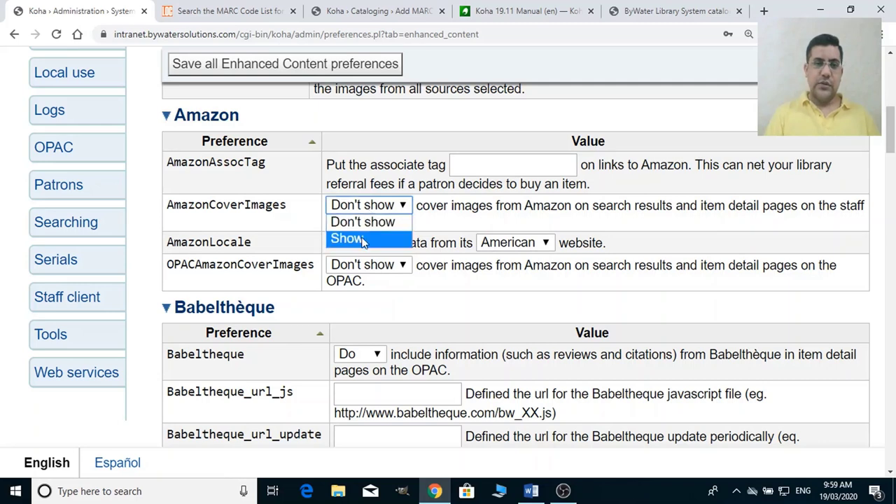
pyautogui.click(363, 240)
pyautogui.click(376, 265)
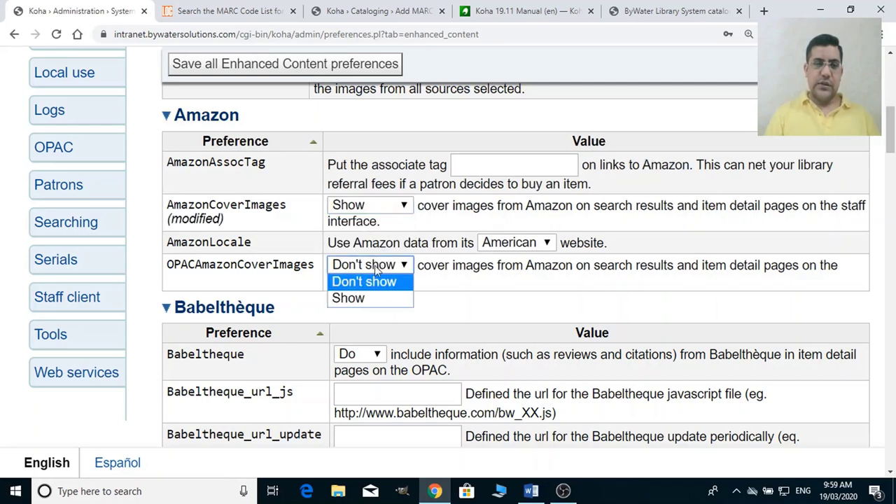
pyautogui.click(363, 298)
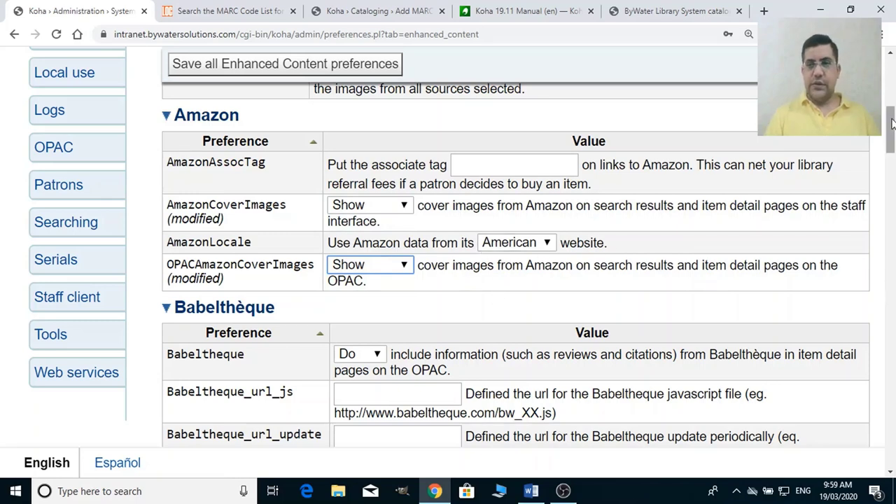
# Set GoogleJackets to Don't add and switch to the ByWater OPAC catalog tab.
pyautogui.moveTo(893, 123); pyautogui.dragTo(894, 187)
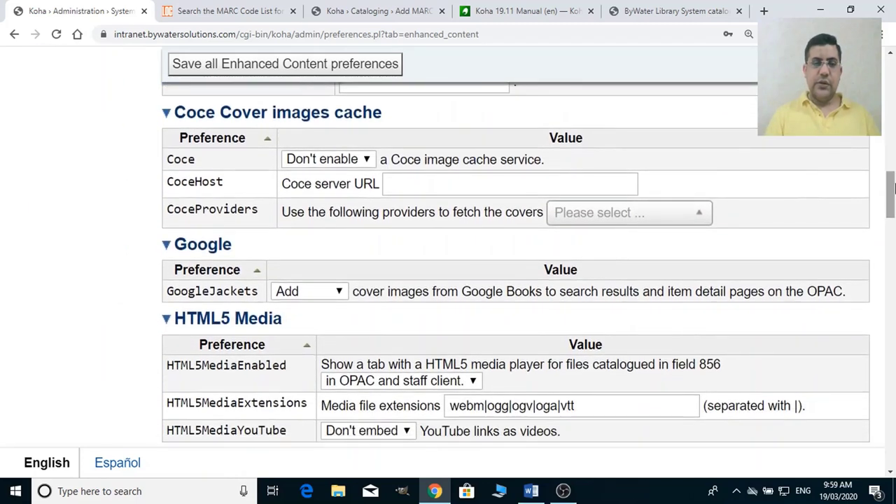
pyautogui.click(337, 298)
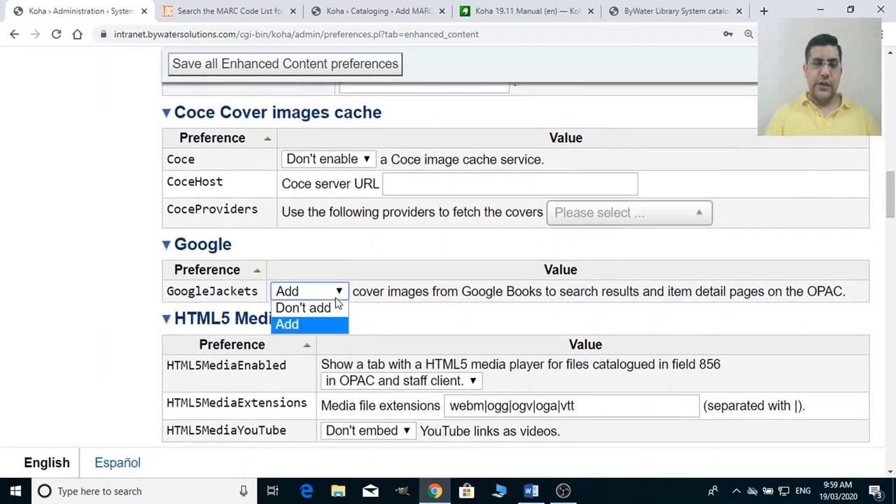
pyautogui.click(316, 311)
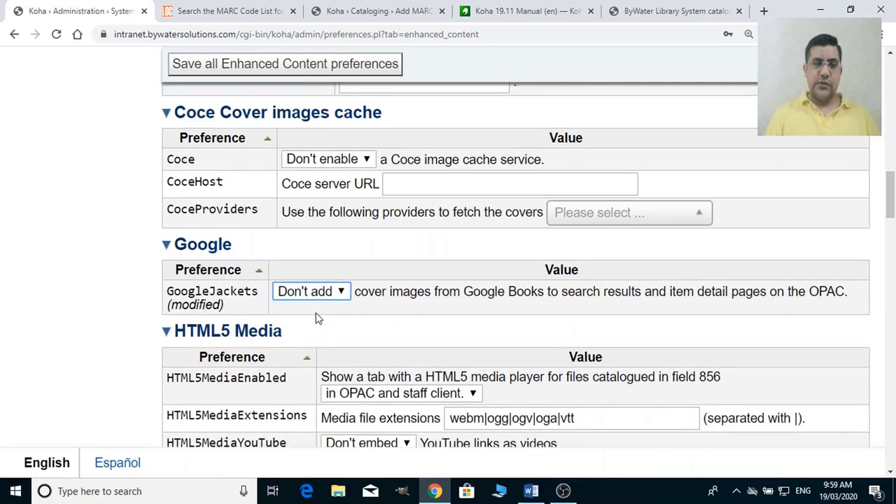
pyautogui.click(649, 7)
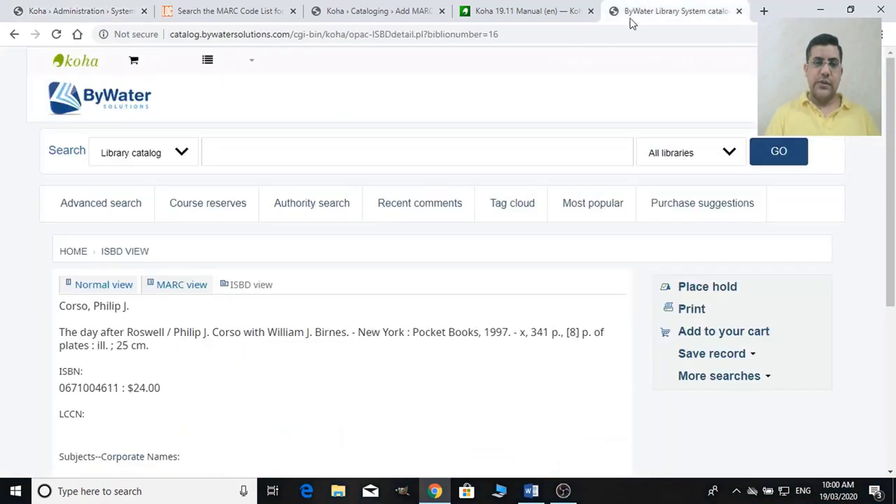
# View the Normal view of The day after Roswell in the OPAC, then go back to Koha Administration.
pyautogui.click(98, 286)
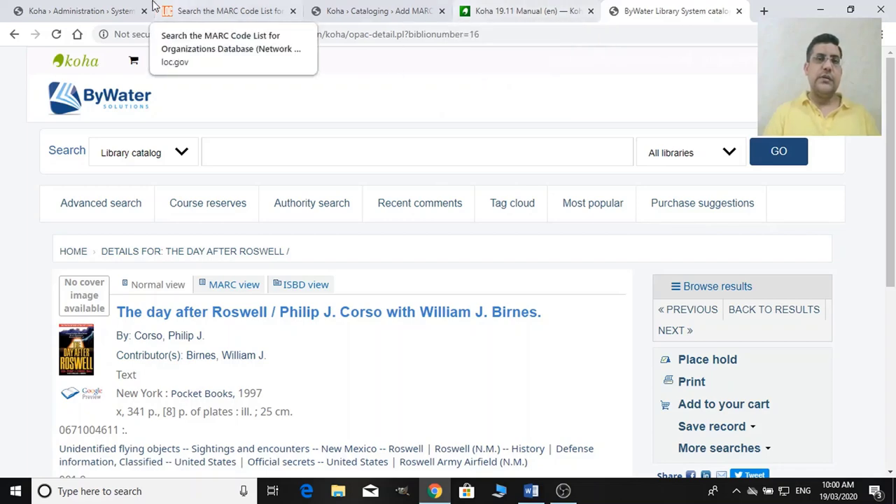
pyautogui.click(87, 10)
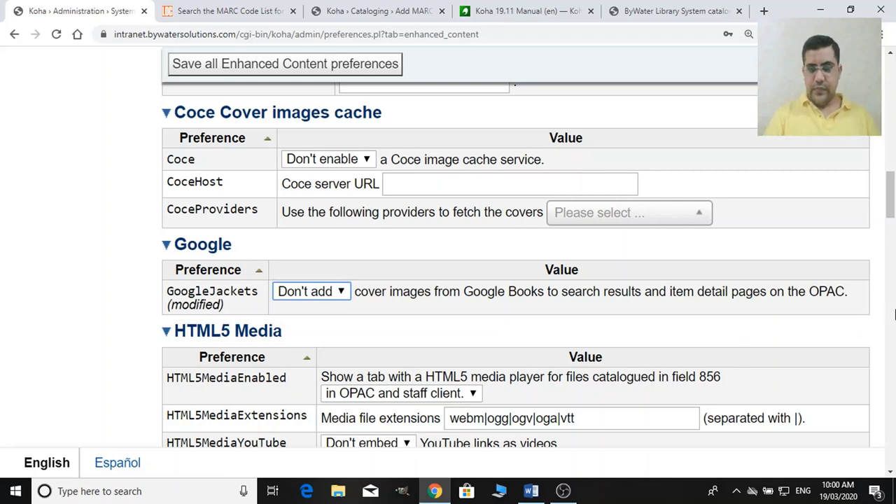
# Keep HTML5MediaEnabled at 'in OPAC and staff client' and set HTML5MediaYouTube to Embed.
pyautogui.moveTo(889, 189); pyautogui.dragTo(893, 209)
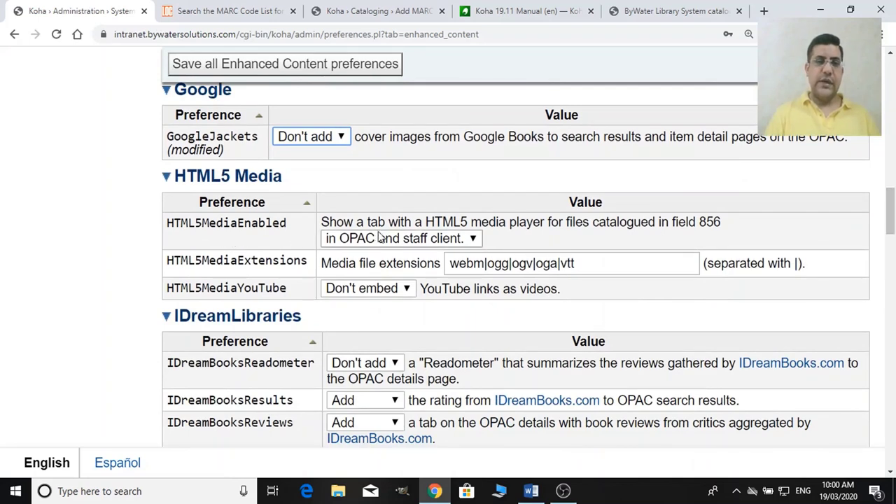
pyautogui.click(406, 241)
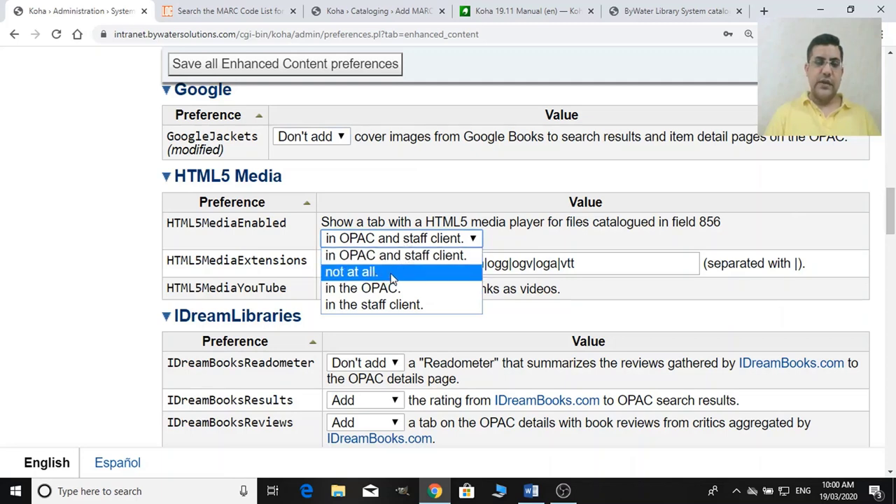
pyautogui.click(421, 256)
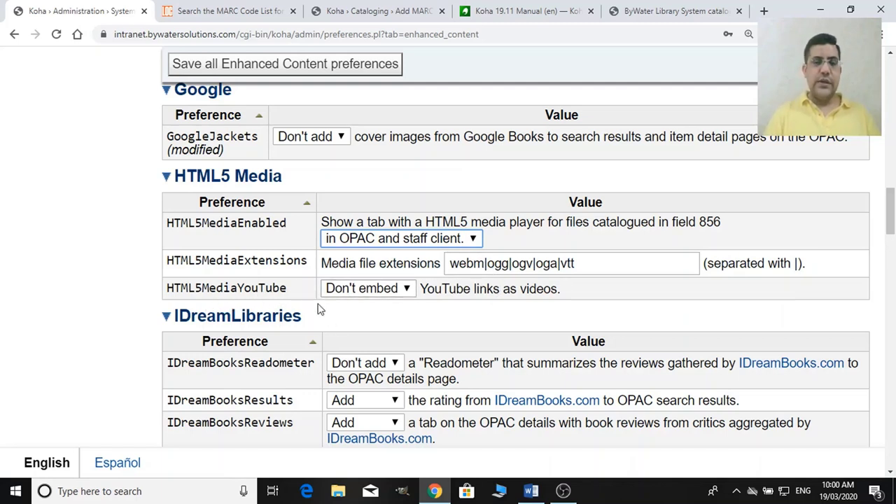
pyautogui.click(382, 290)
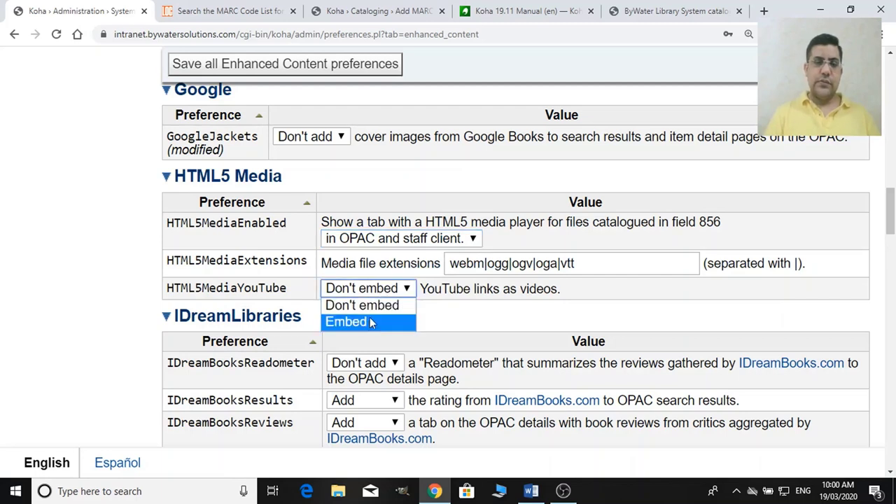
pyautogui.click(371, 322)
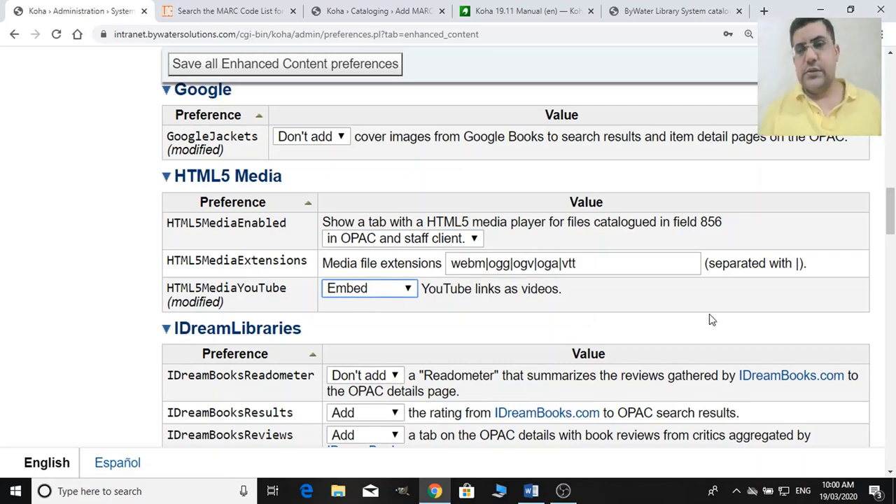
pyautogui.moveTo(891, 225); pyautogui.dragTo(890, 252)
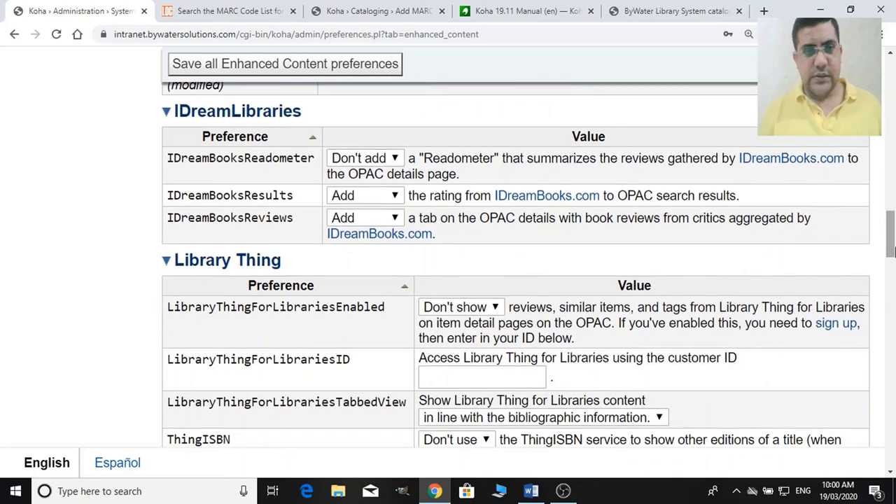
# Set both IDreamBooksResults and IDreamBooksReviews to Don't add.
pyautogui.click(373, 199)
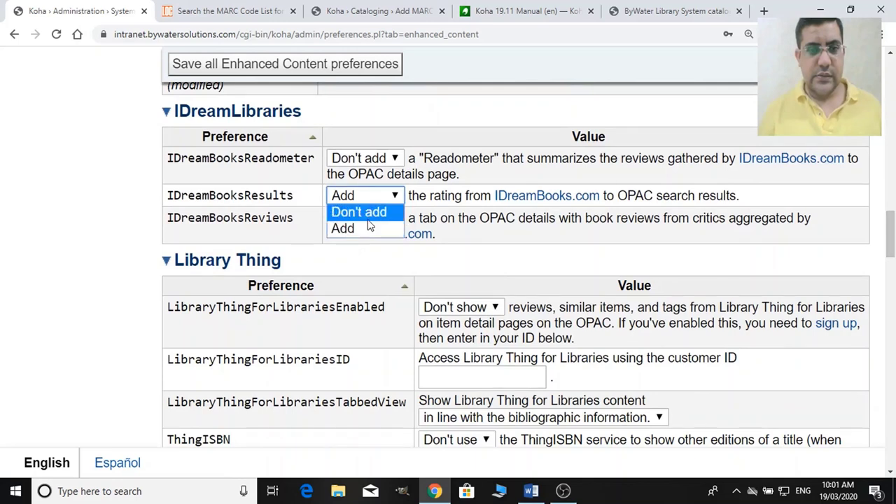
pyautogui.click(367, 212)
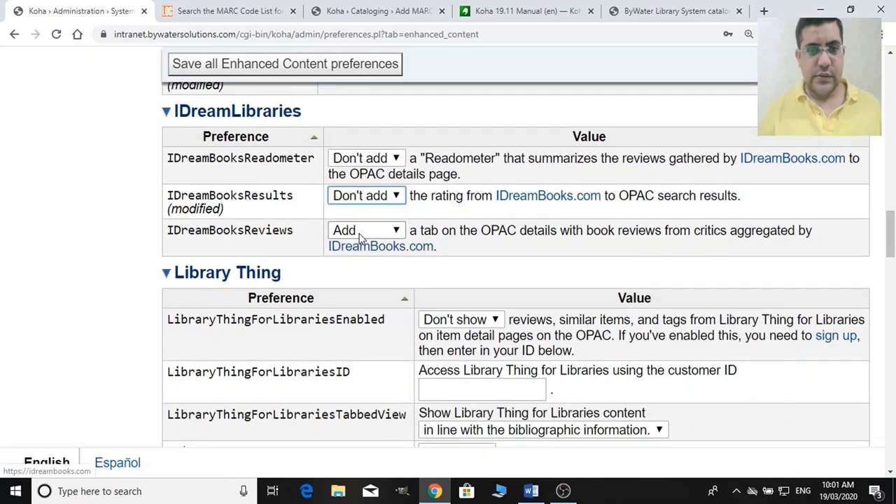
pyautogui.click(357, 236)
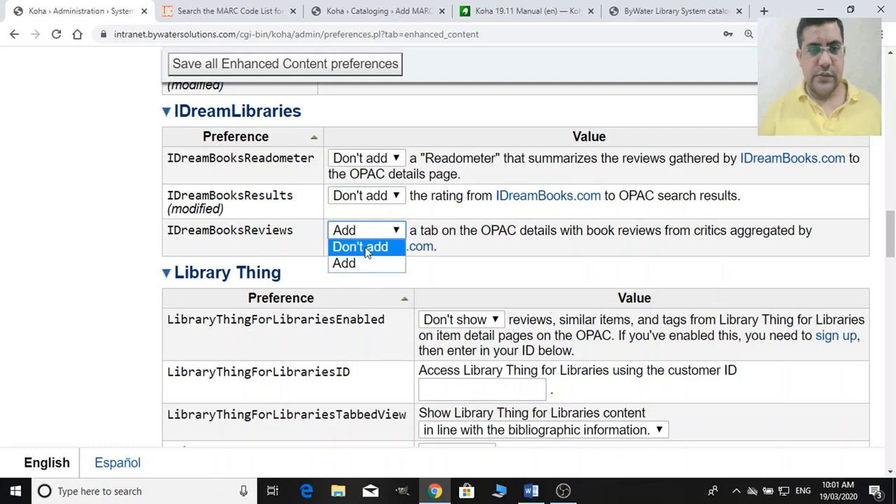
pyautogui.click(365, 247)
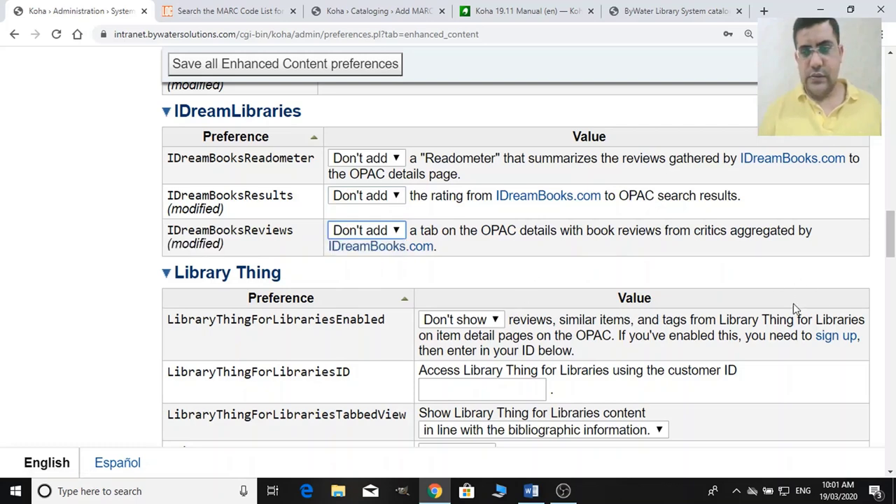
pyautogui.moveTo(892, 248); pyautogui.dragTo(892, 445)
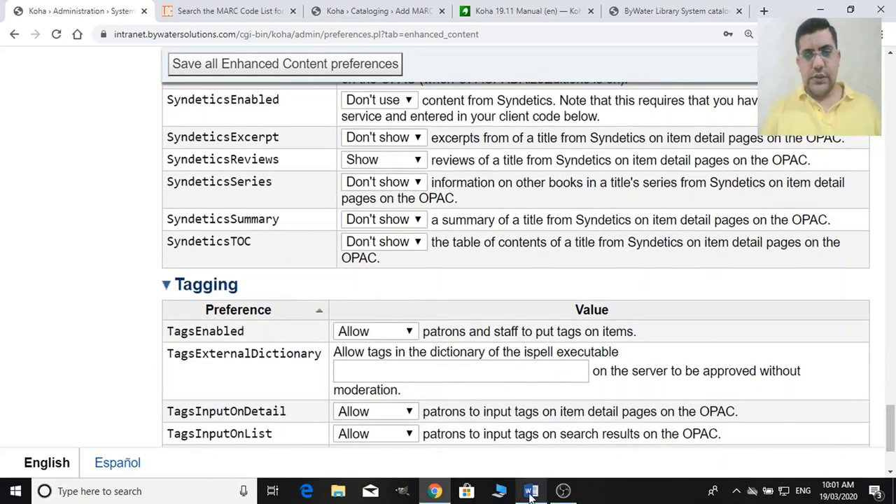
# Save all Enhanced Content preferences.
pyautogui.moveTo(531, 491)
pyautogui.click(534, 464)
pyautogui.click(566, 429)
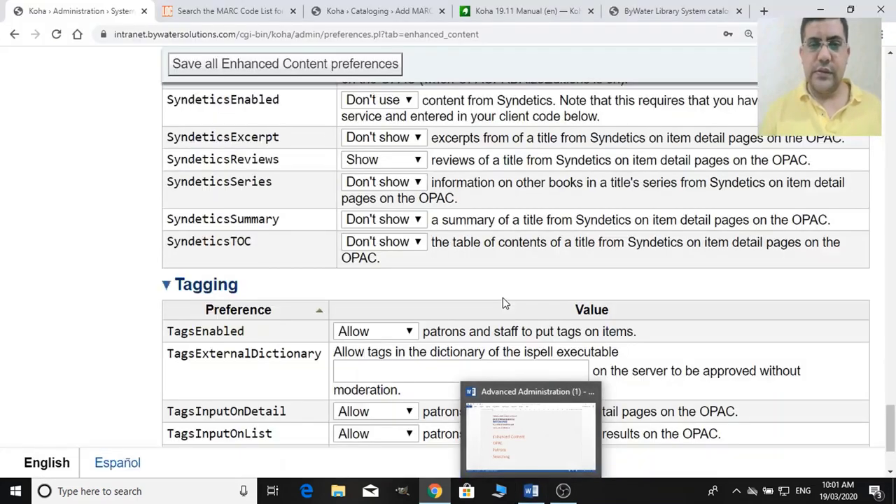
pyautogui.click(316, 65)
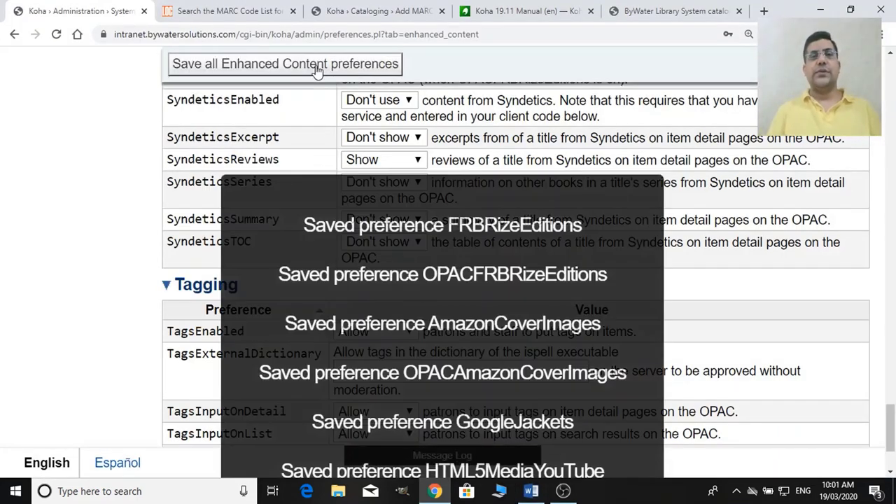
# Reload the OPAC record for The day after Roswell, then return to Koha Administration.
pyautogui.click(642, 10)
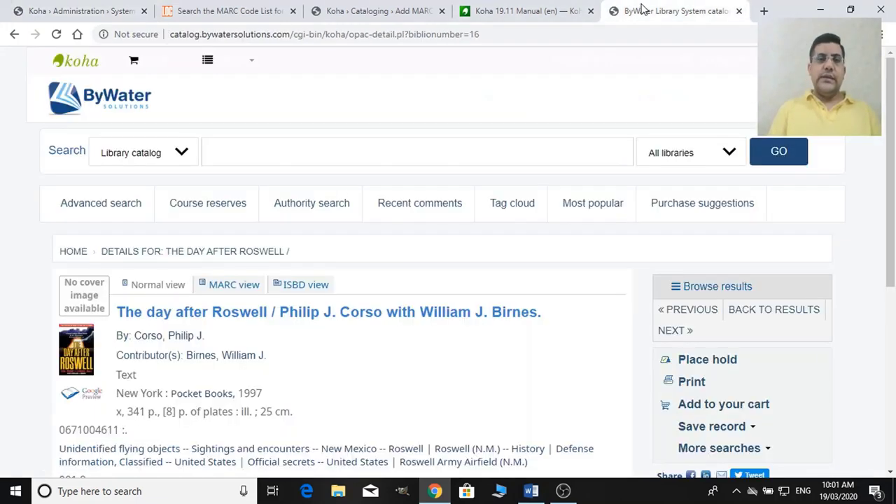
pyautogui.click(551, 37)
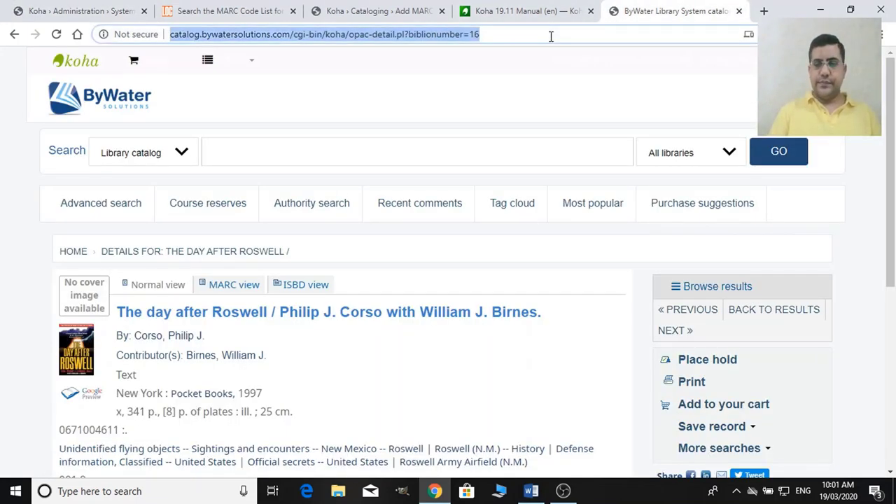
pyautogui.press('Return')
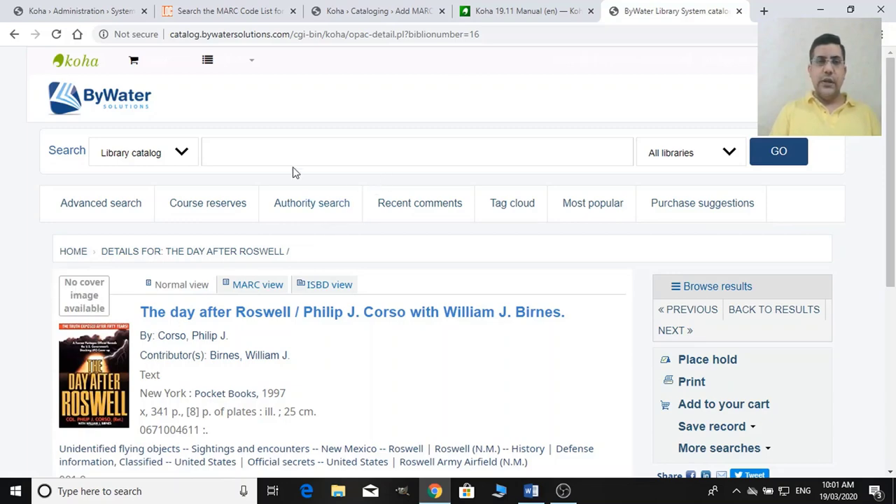
pyautogui.click(244, 5)
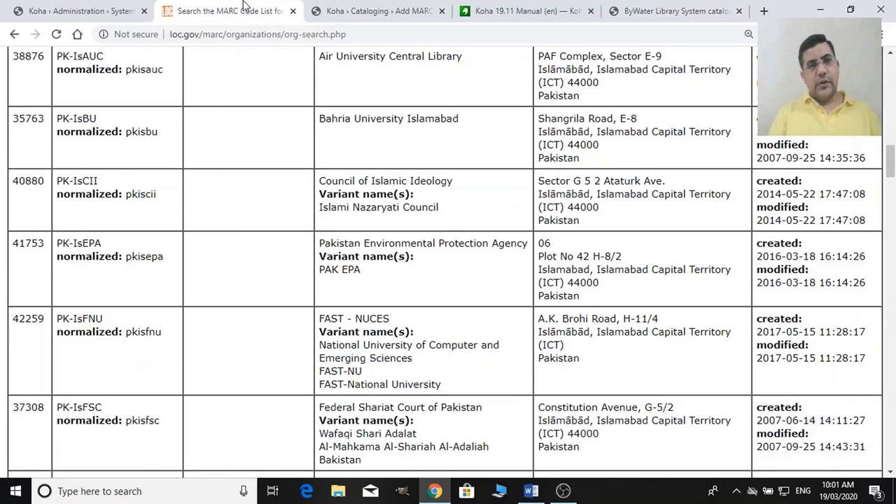
pyautogui.click(116, 9)
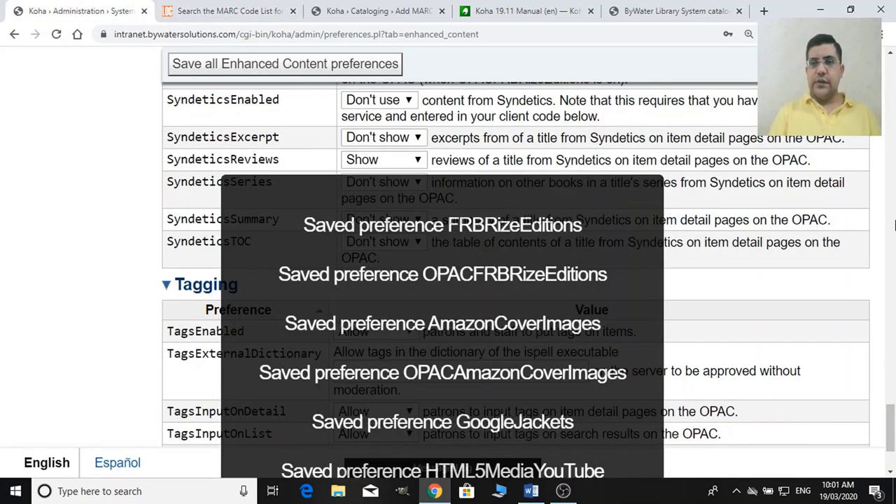
# Review the Enhanced Content preferences, leaving the Amazon locale as American.
pyautogui.scroll(10, 894, 224)
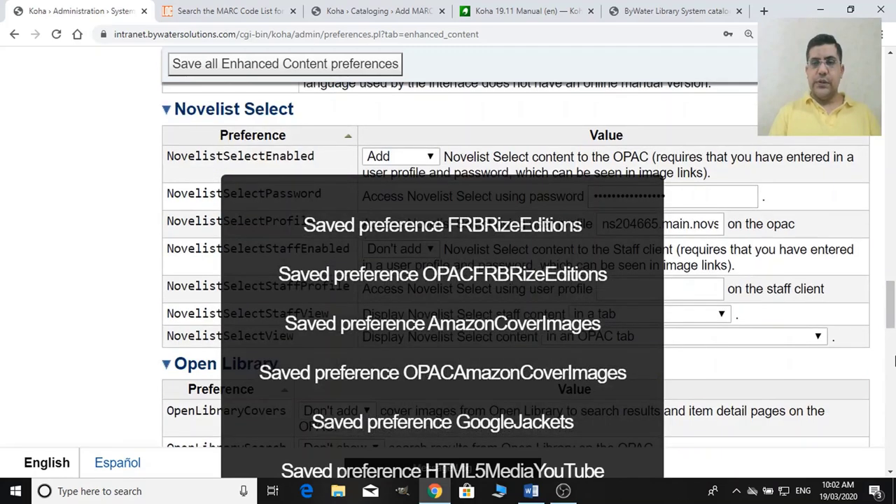
pyautogui.scroll(-2, 894, 344)
pyautogui.moveTo(891, 357); pyautogui.dragTo(892, 403)
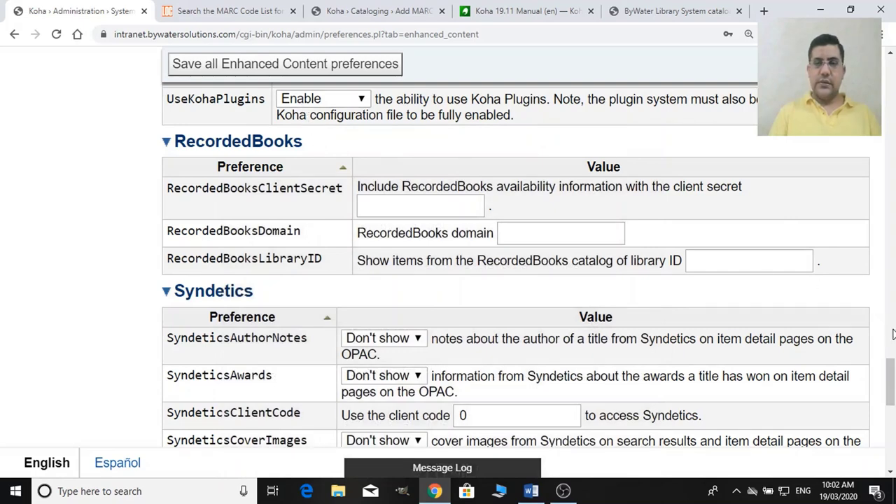
pyautogui.moveTo(893, 359); pyautogui.dragTo(893, 423)
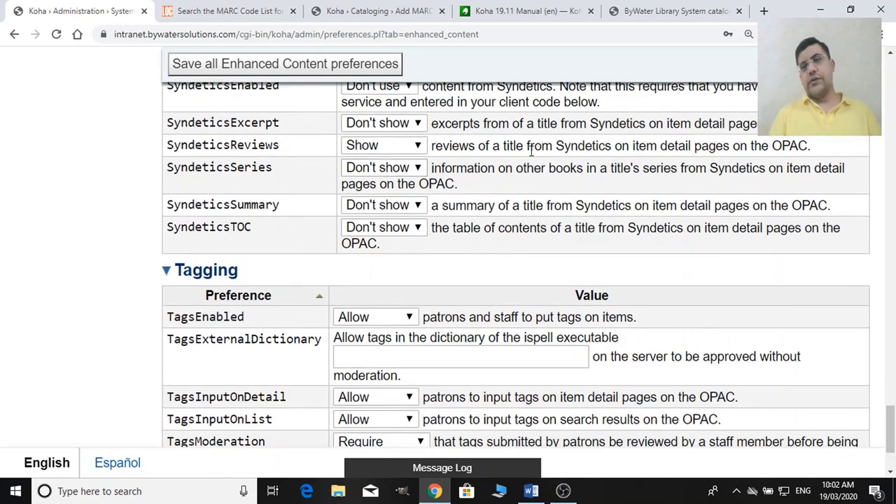
pyautogui.click(893, 95)
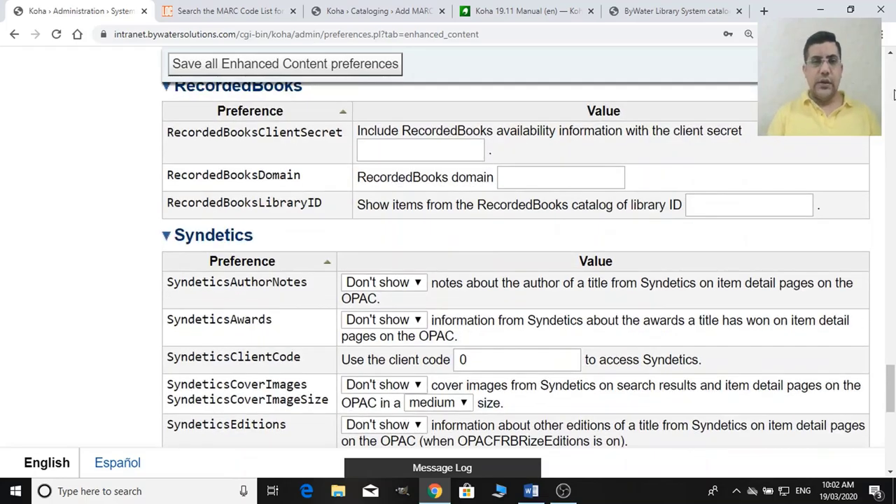
pyautogui.scroll(1, 894, 94)
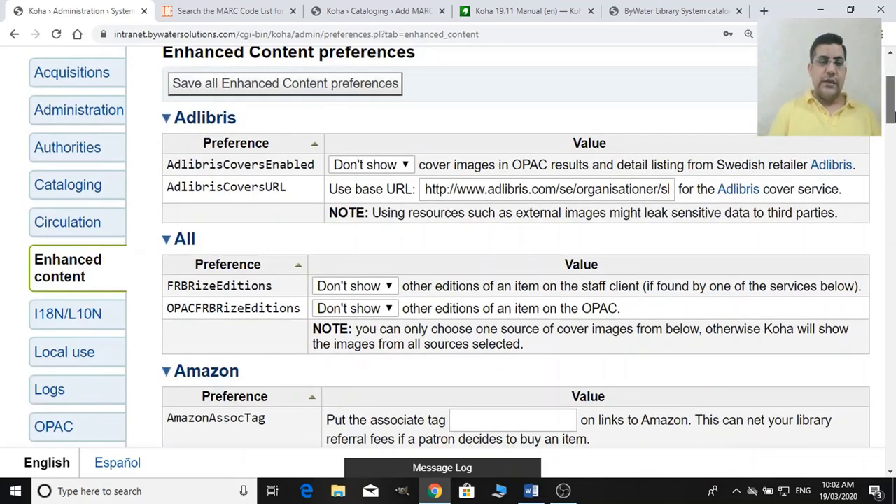
pyautogui.scroll(-3, 893, 94)
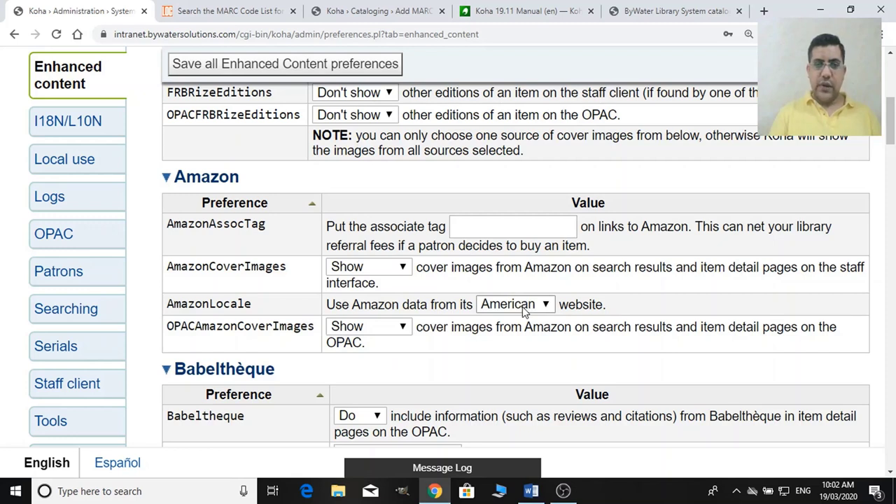
pyautogui.click(524, 308)
pyautogui.click(524, 308)
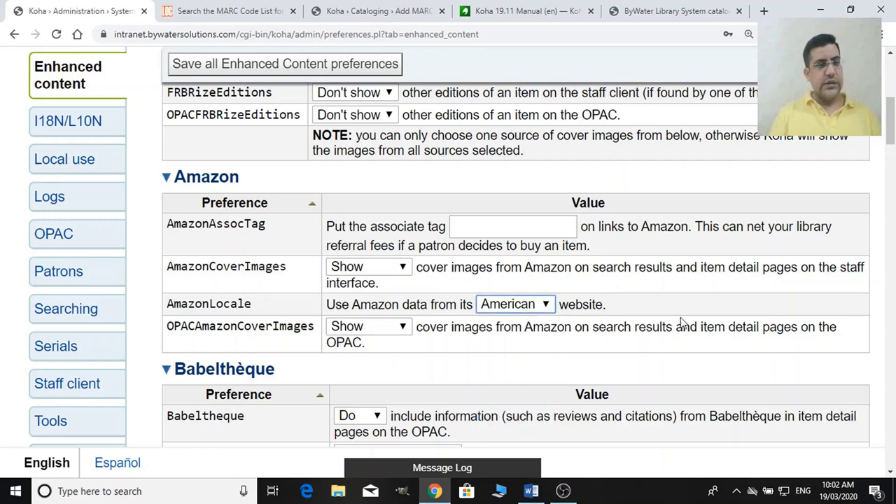
pyautogui.moveTo(892, 131); pyautogui.dragTo(892, 259)
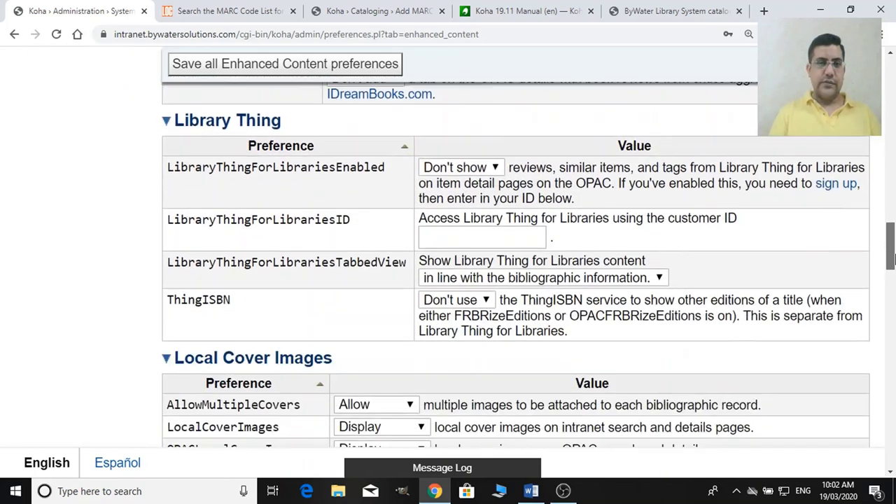
# Save all Enhanced Content preferences again, which reports Nothing to save.
pyautogui.click(377, 66)
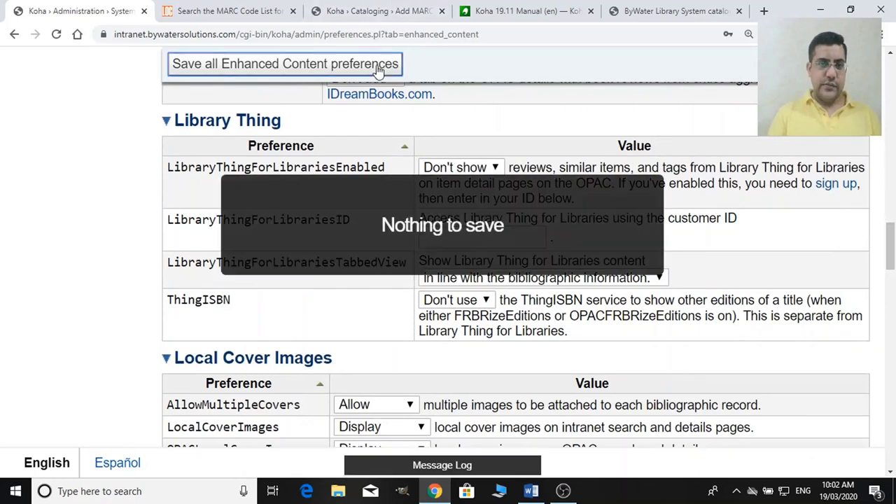
pyautogui.click(266, 8)
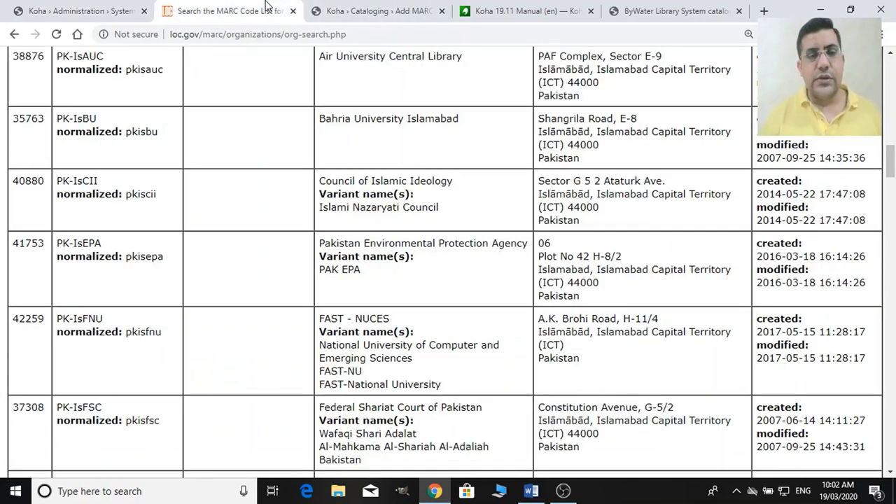
pyautogui.click(63, 9)
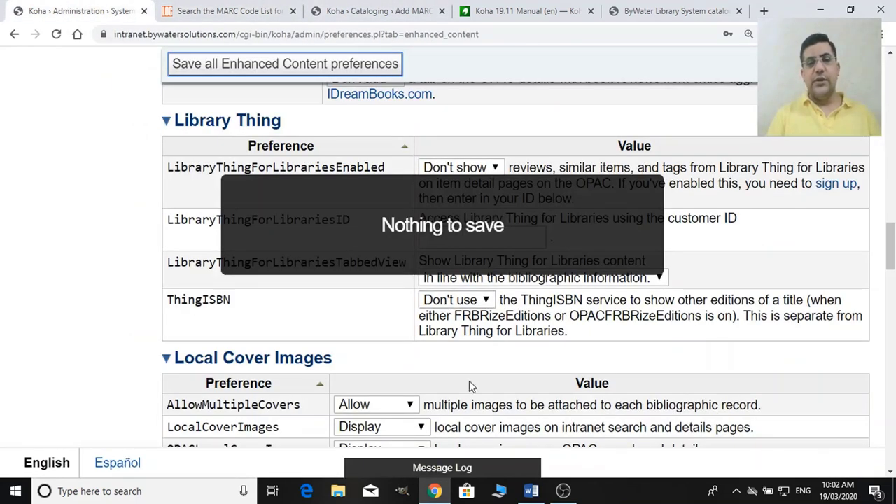
# Scroll the Word outline past Accounting, Acquisition and Administration to the Authorities page.
pyautogui.click(529, 489)
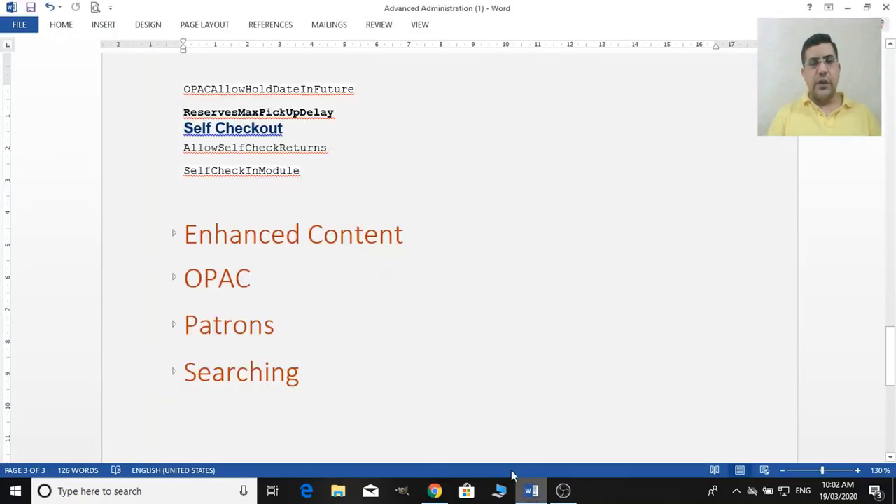
pyautogui.moveTo(889, 354); pyautogui.dragTo(889, 86)
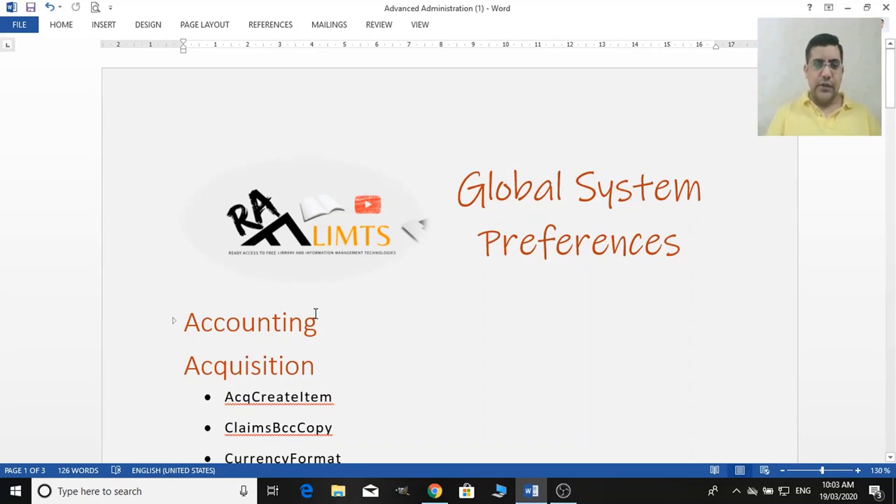
pyautogui.click(174, 323)
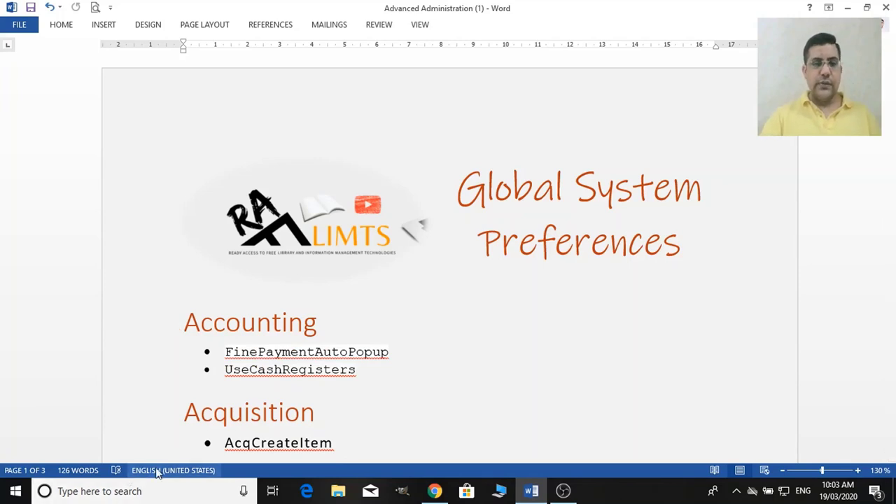
pyautogui.scroll(-5, 87, 387)
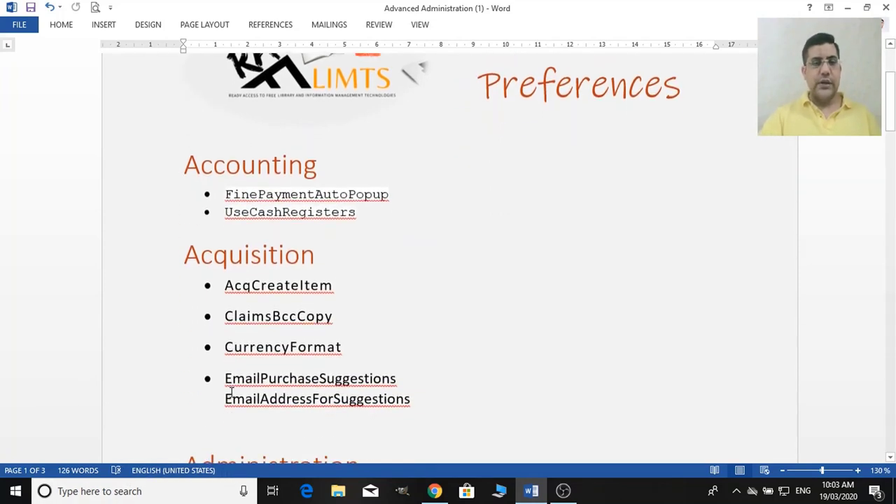
pyautogui.scroll(-5, 232, 392)
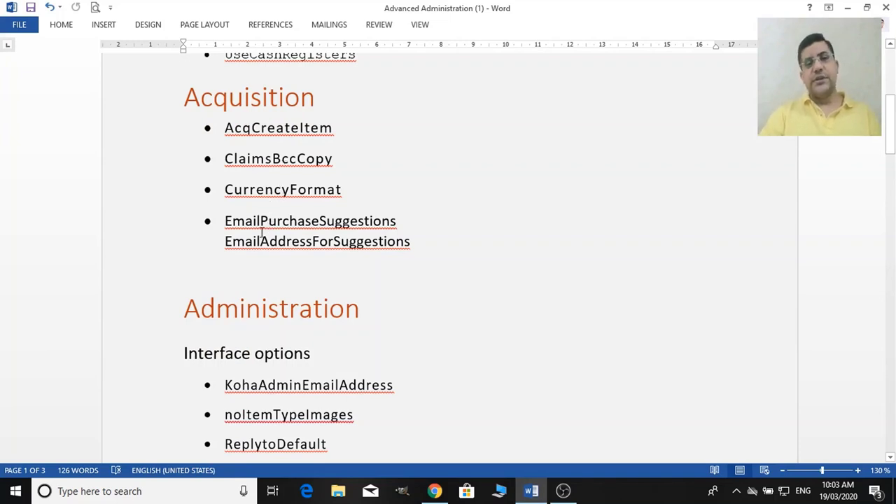
pyautogui.scroll(-5, 262, 233)
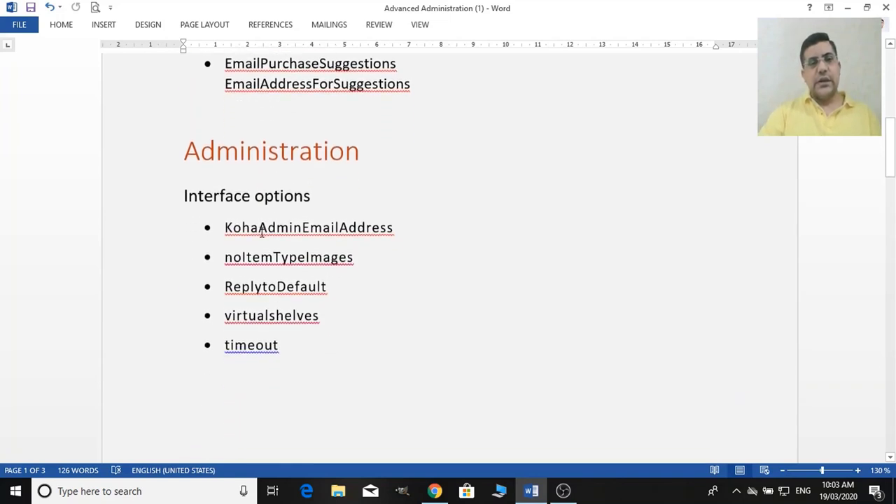
pyautogui.scroll(-3, 262, 233)
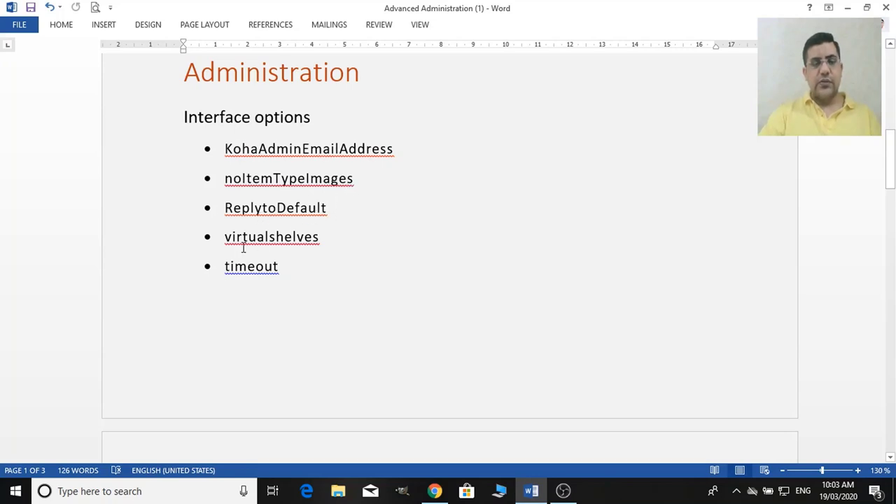
pyautogui.scroll(-8, 245, 279)
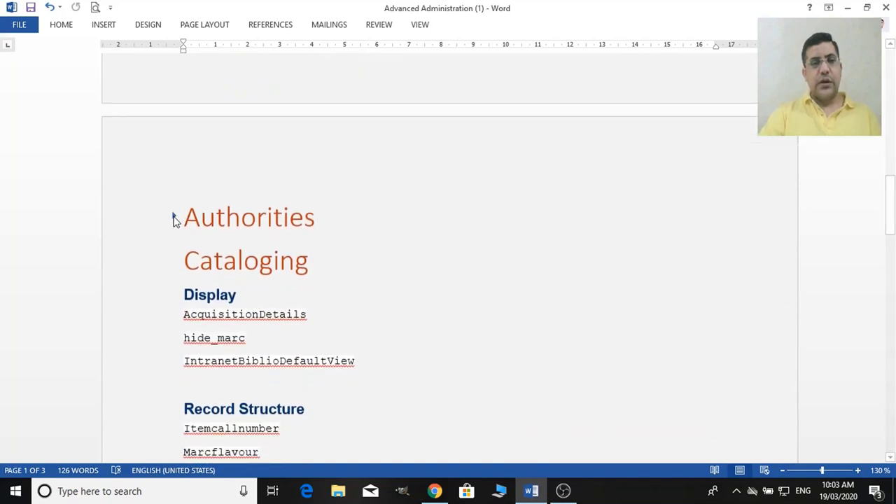
# Expand the Authorities heading to show BiblioAddsAuthorities.
pyautogui.click(174, 216)
pyautogui.scroll(-2, 239, 286)
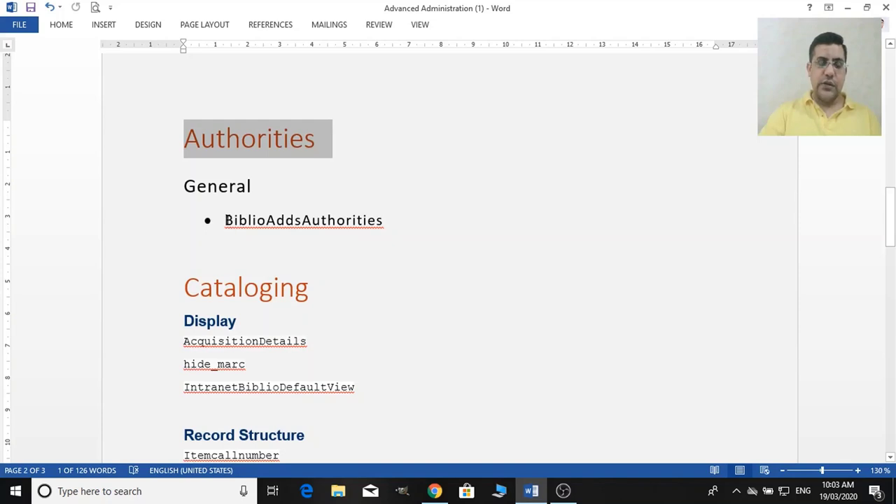
pyautogui.scroll(-1, 171, 273)
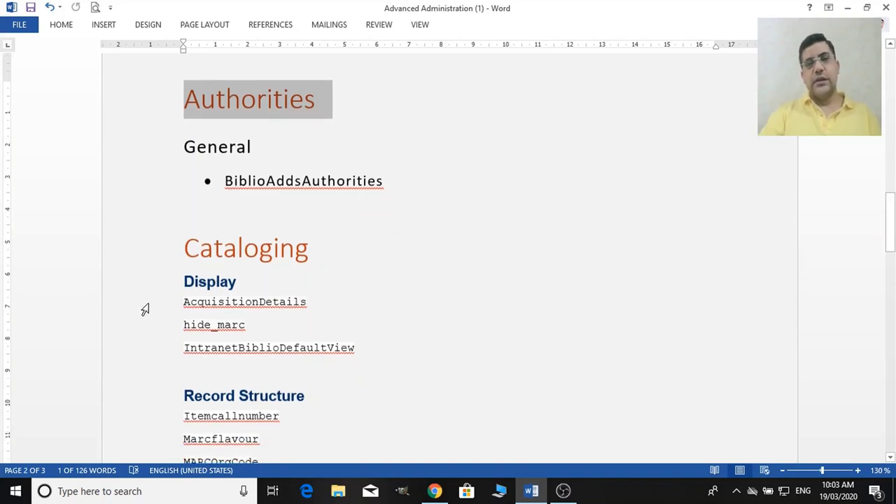
pyautogui.scroll(-4, 204, 280)
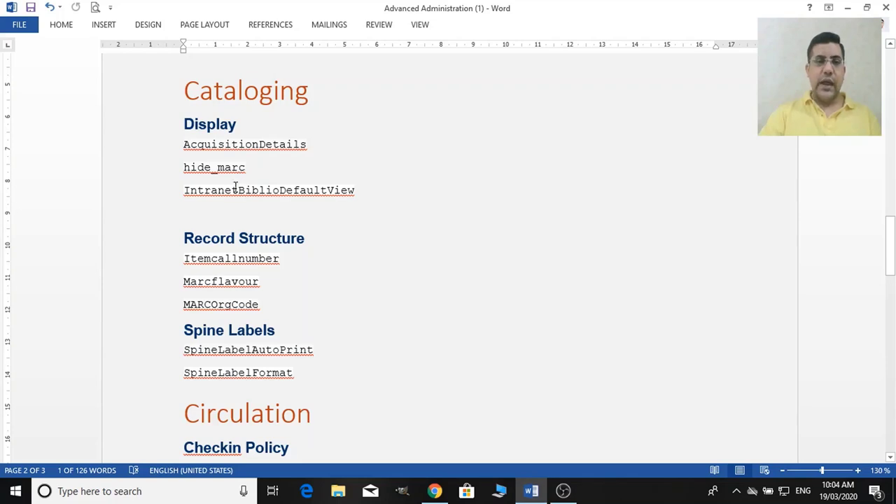
# Scroll through the Cataloging and Circulation preferences down to Self Checkout.
pyautogui.scroll(-3, 223, 198)
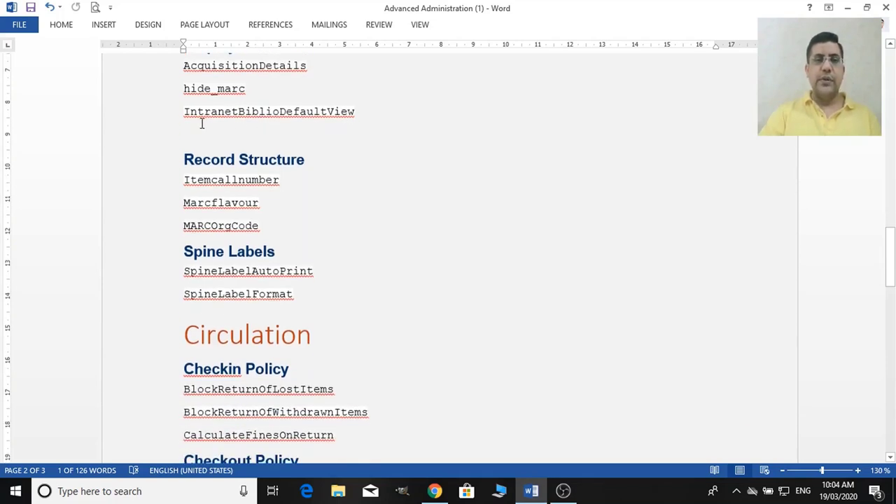
pyautogui.scroll(-3, 276, 174)
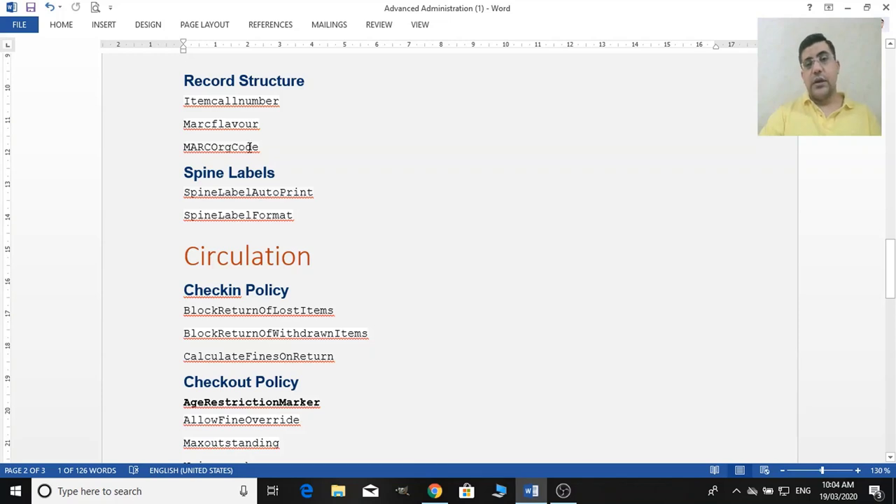
pyautogui.scroll(-3, 259, 168)
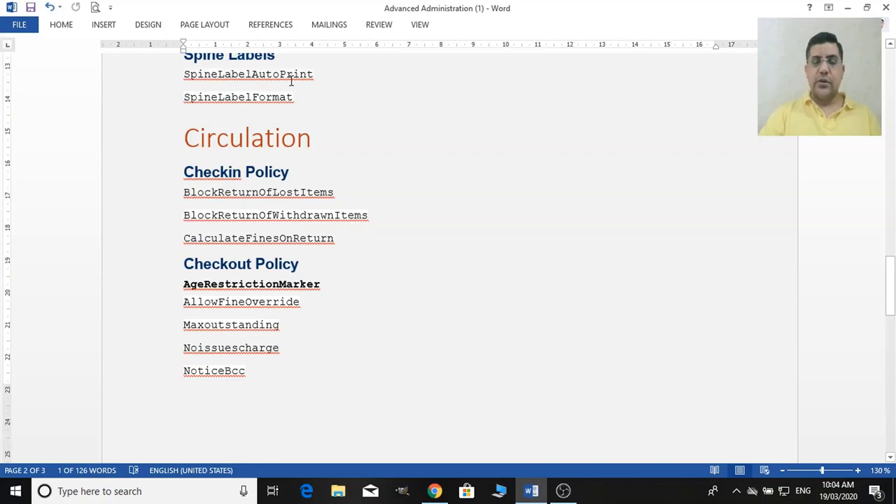
pyautogui.scroll(-1, 242, 116)
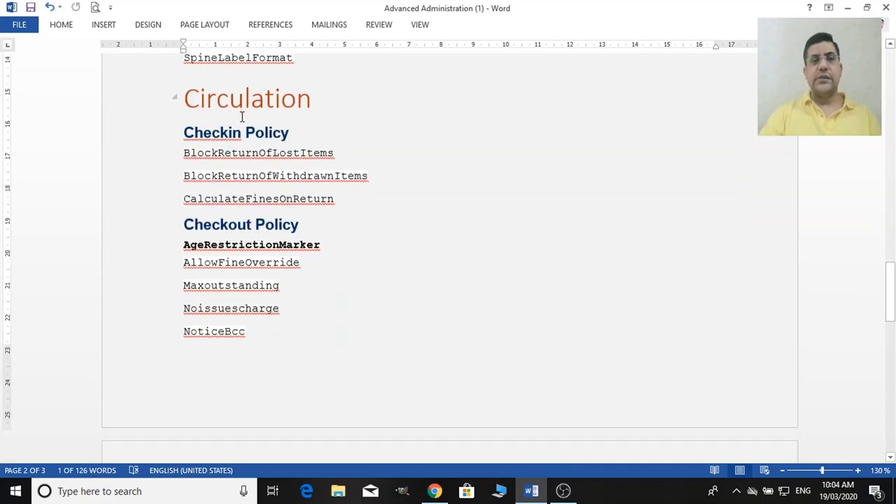
pyautogui.scroll(-1, 252, 119)
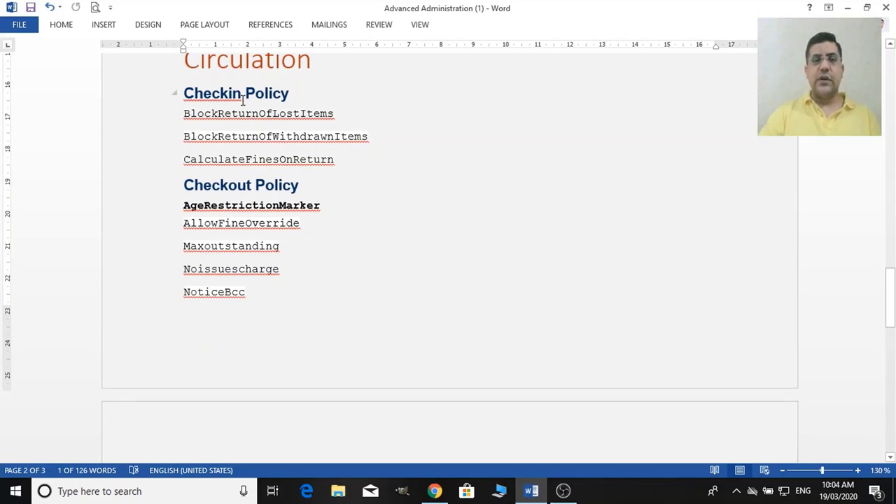
pyautogui.scroll(-1, 236, 180)
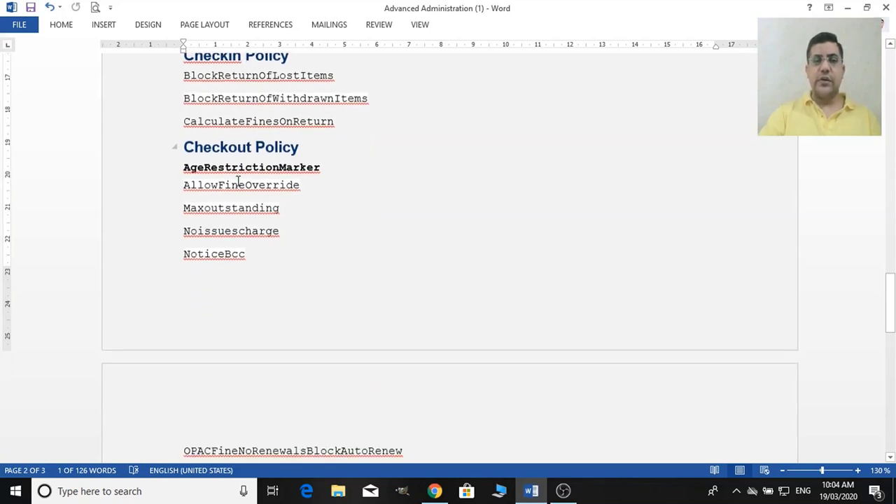
pyautogui.scroll(-8, 238, 182)
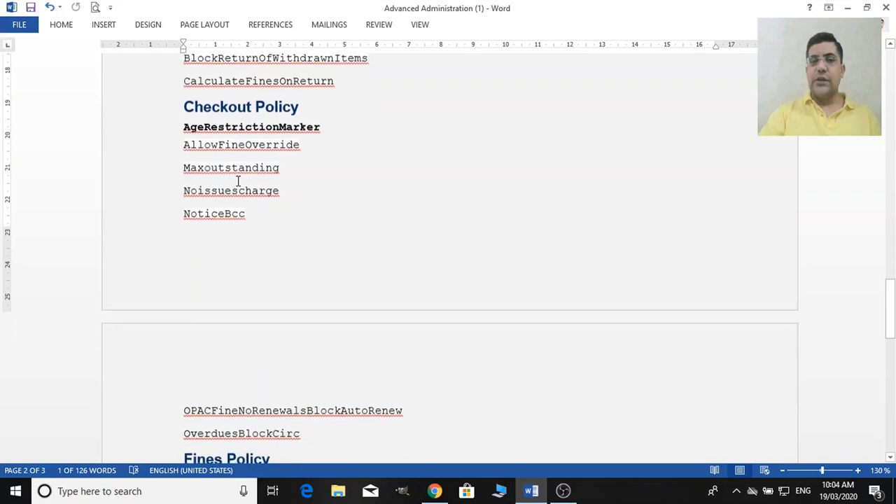
pyautogui.scroll(-5, 238, 181)
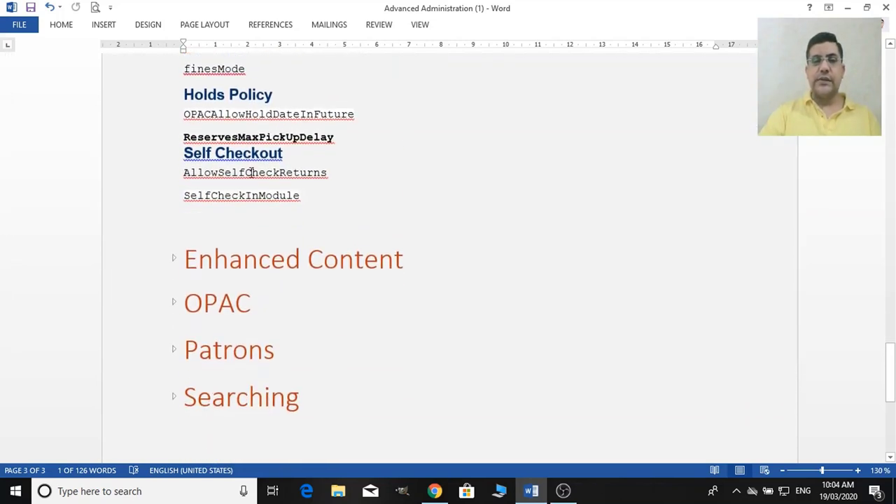
pyautogui.scroll(-2, 256, 181)
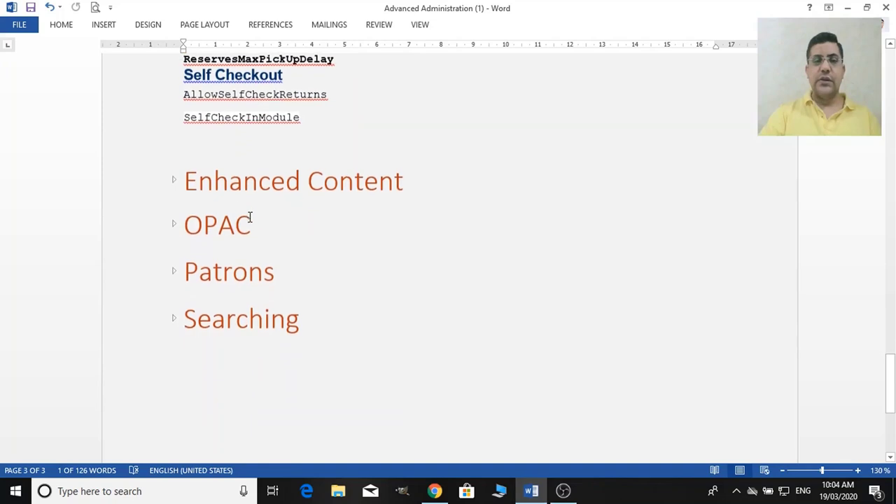
# Expand the Enhanced Content and OPAC headings to review Amazon, Google and OPAC preferences.
pyautogui.click(173, 185)
pyautogui.click(175, 185)
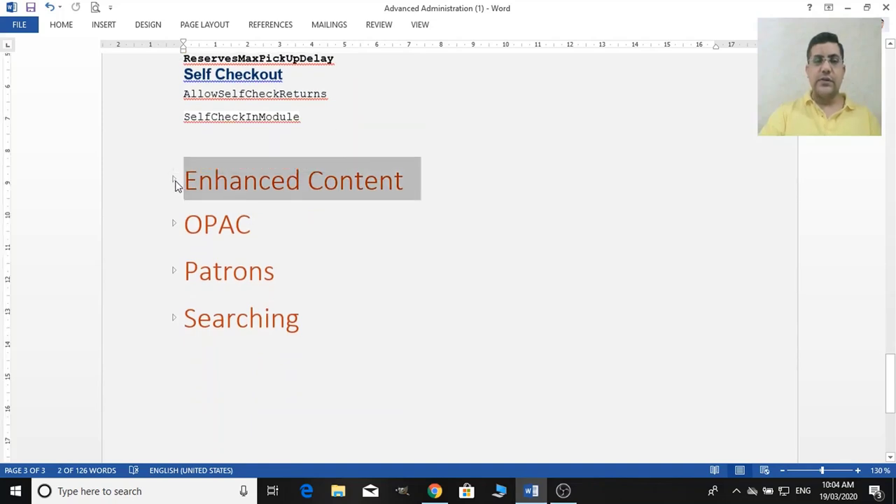
pyautogui.click(175, 183)
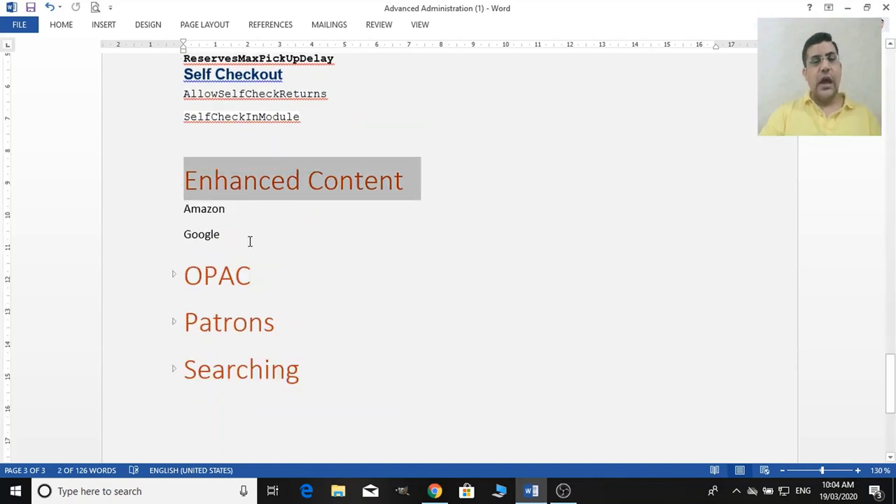
pyautogui.scroll(-2, 241, 245)
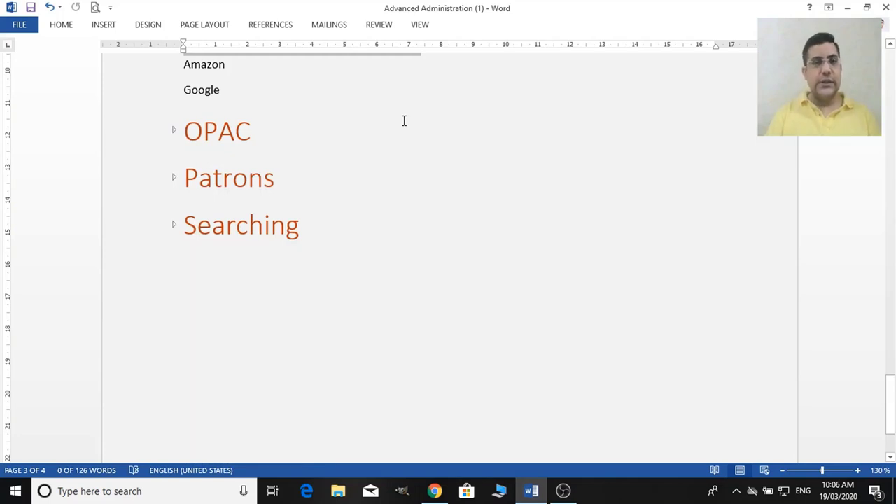
pyautogui.click(174, 132)
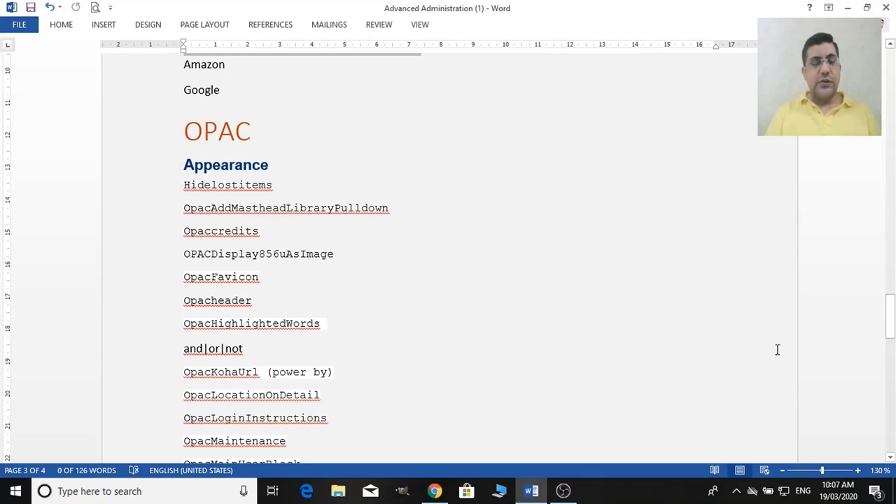
pyautogui.moveTo(892, 334); pyautogui.dragTo(891, 442)
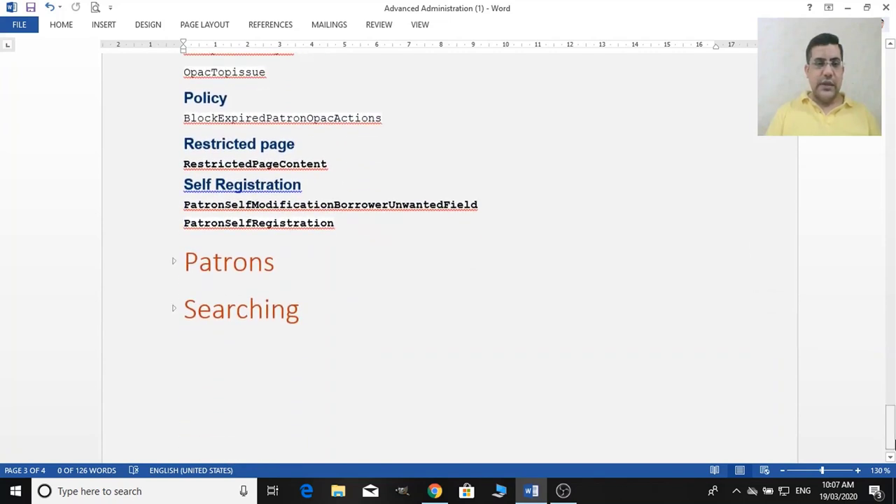
# Expand the Patrons and Searching headings to list BorrowerMandatoryField, defaultSortField and others.
pyautogui.click(174, 264)
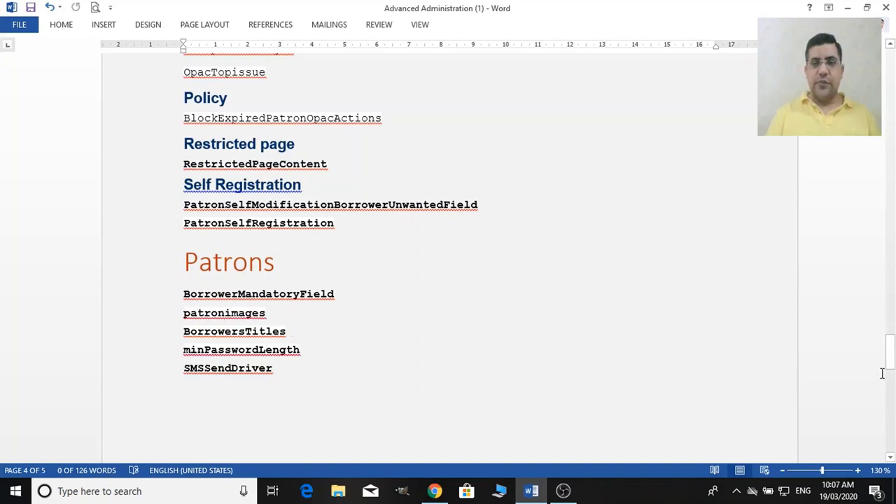
pyautogui.moveTo(891, 367); pyautogui.dragTo(891, 385)
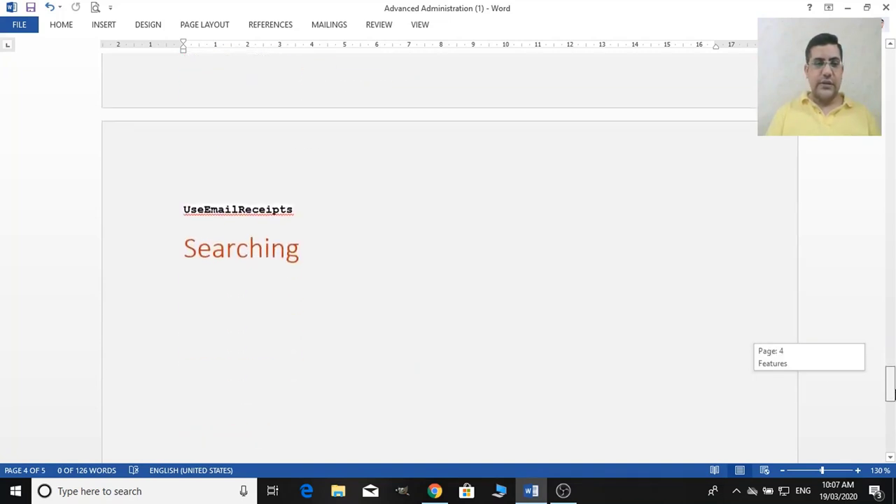
pyautogui.click(173, 246)
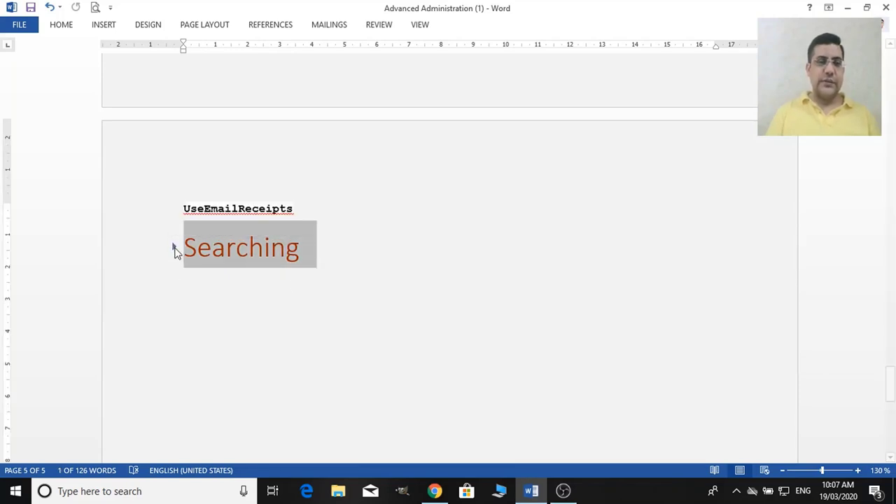
pyautogui.click(174, 248)
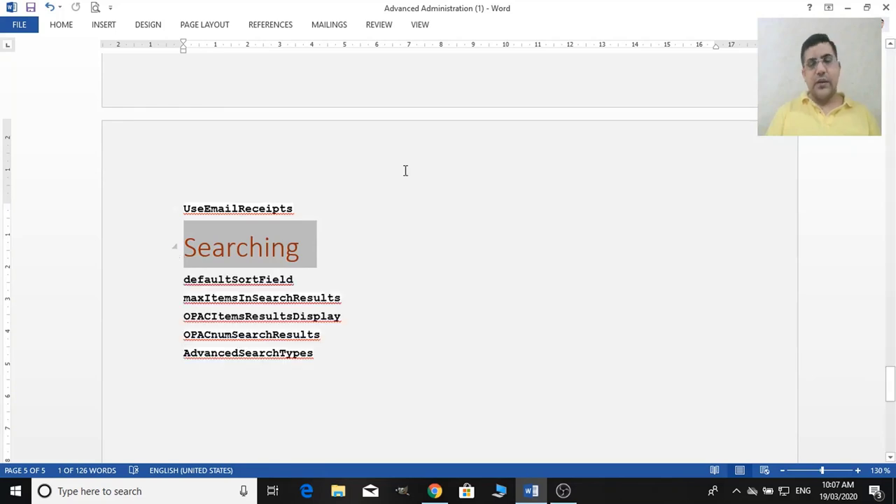